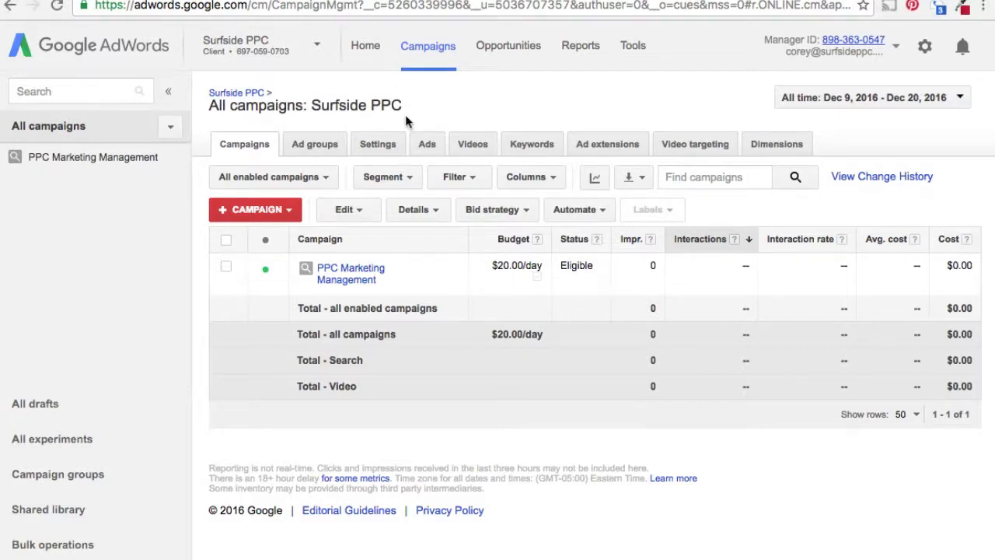
# Step: Review the YouTube channels in the linked accounts settings and the option for linking another channel
pyautogui.click(923, 48)
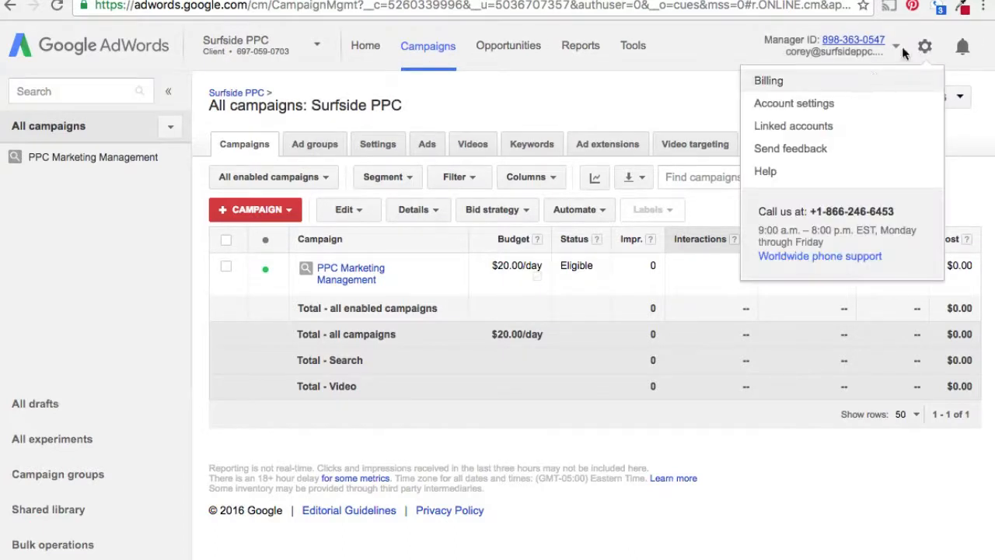
pyautogui.click(877, 129)
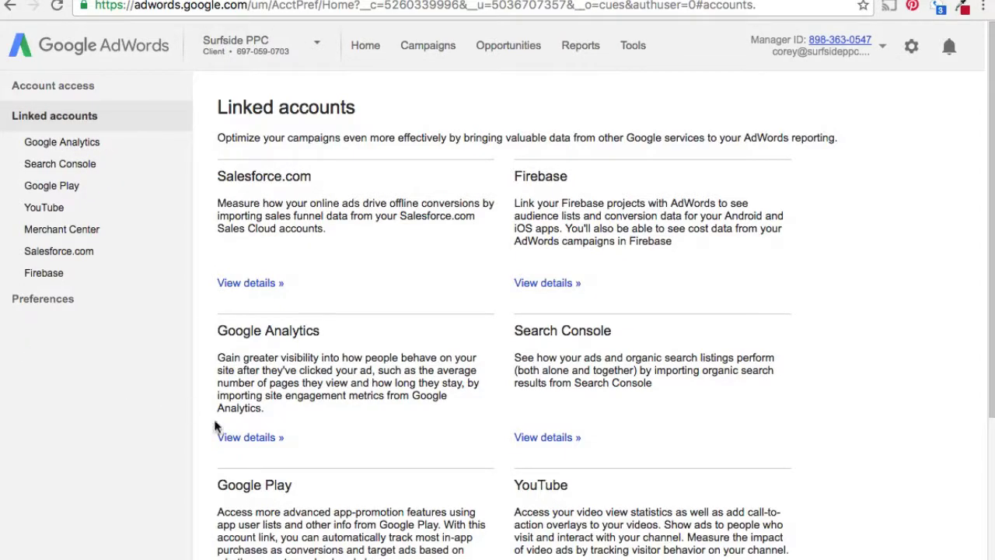
pyautogui.click(36, 207)
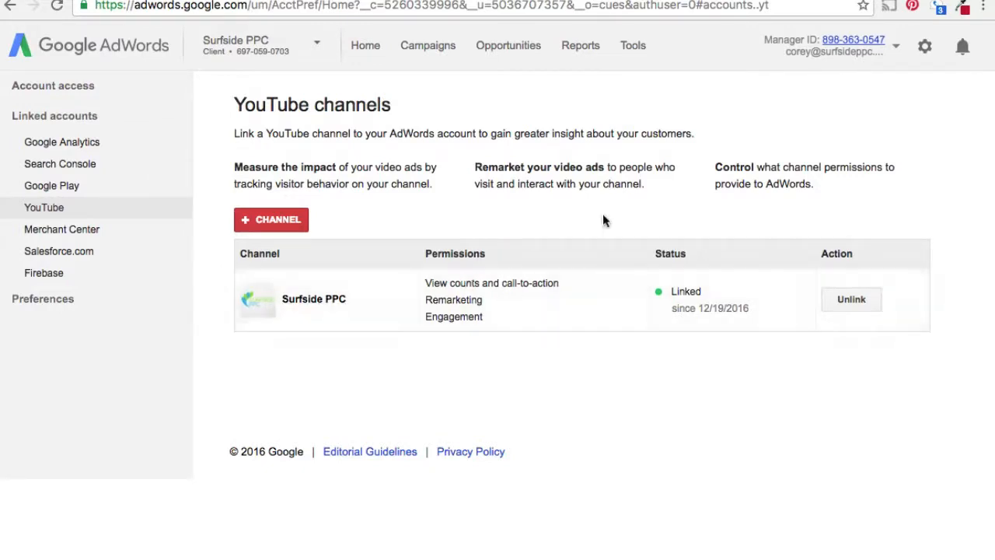
pyautogui.click(274, 221)
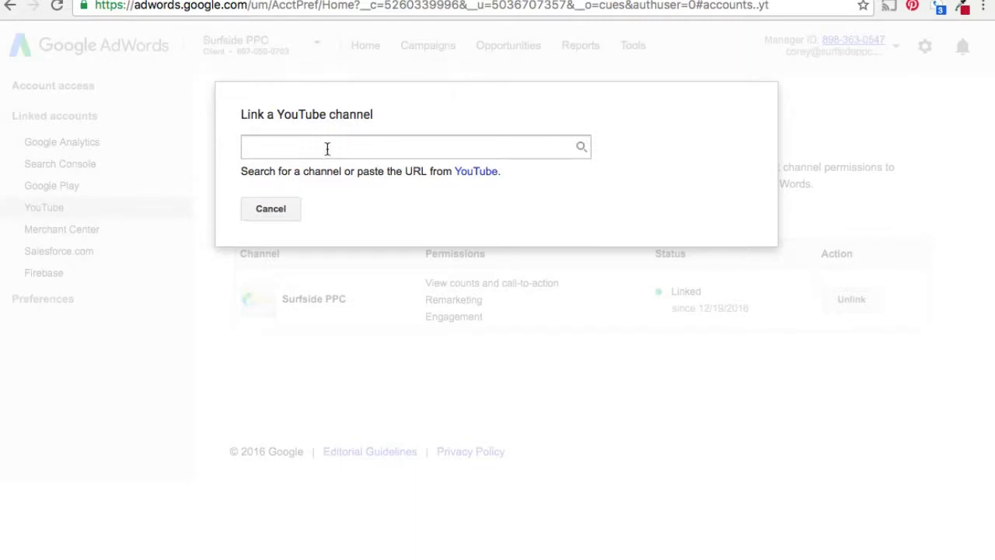
pyautogui.click(273, 208)
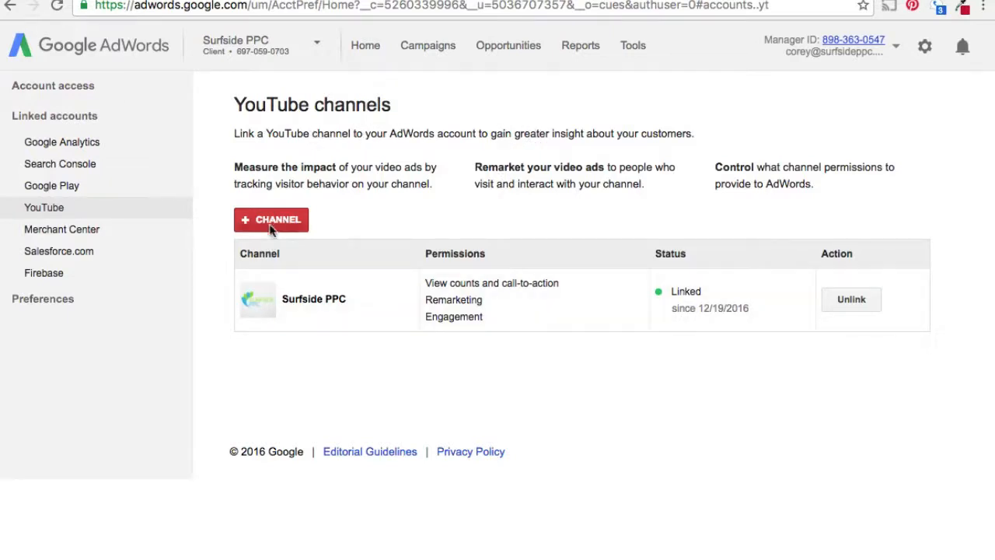
# Step: Start a new Video campaign from the campaigns overview
pyautogui.click(427, 50)
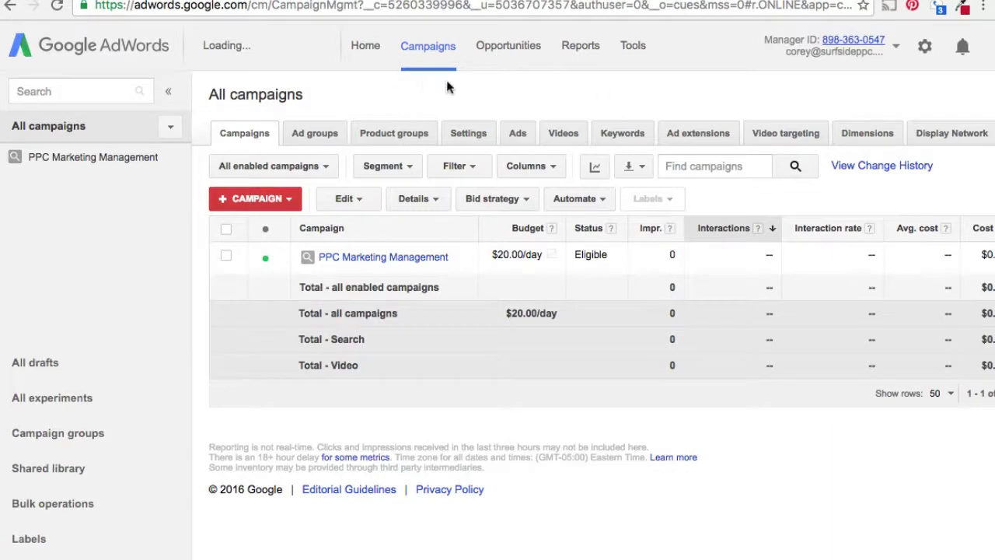
pyautogui.click(259, 201)
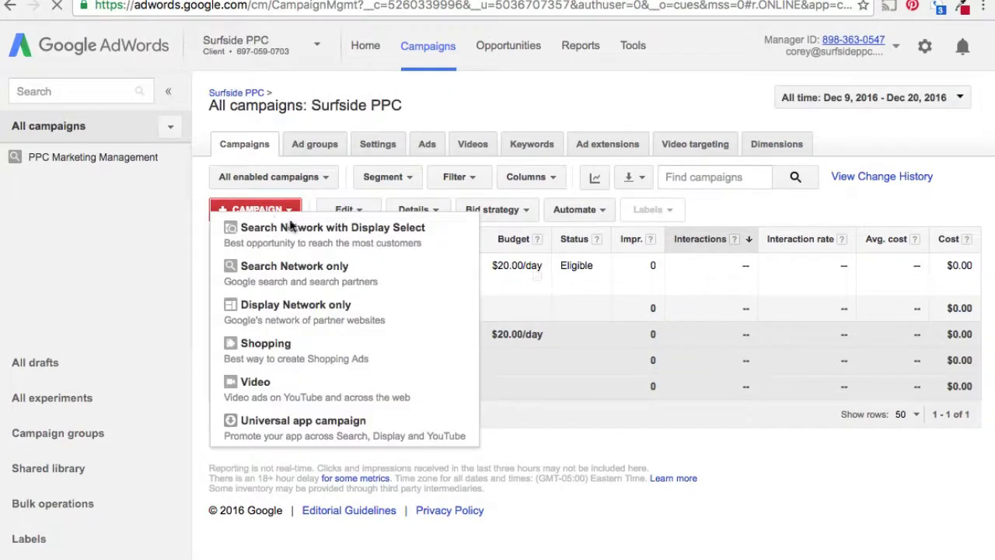
pyautogui.click(347, 389)
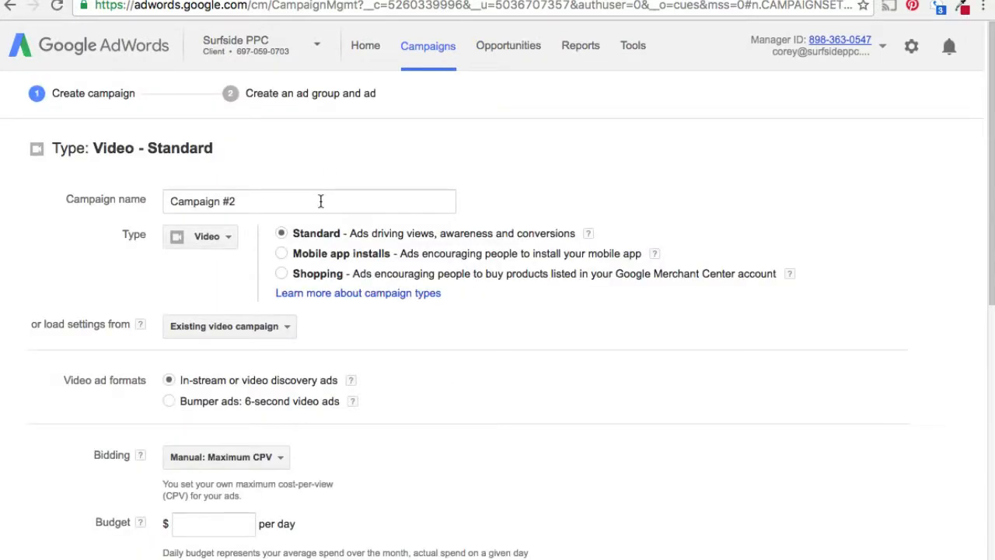
# Step: Name the new video campaign "Video > Google AdWords"
pyautogui.moveTo(321, 201); pyautogui.dragTo(169, 199)
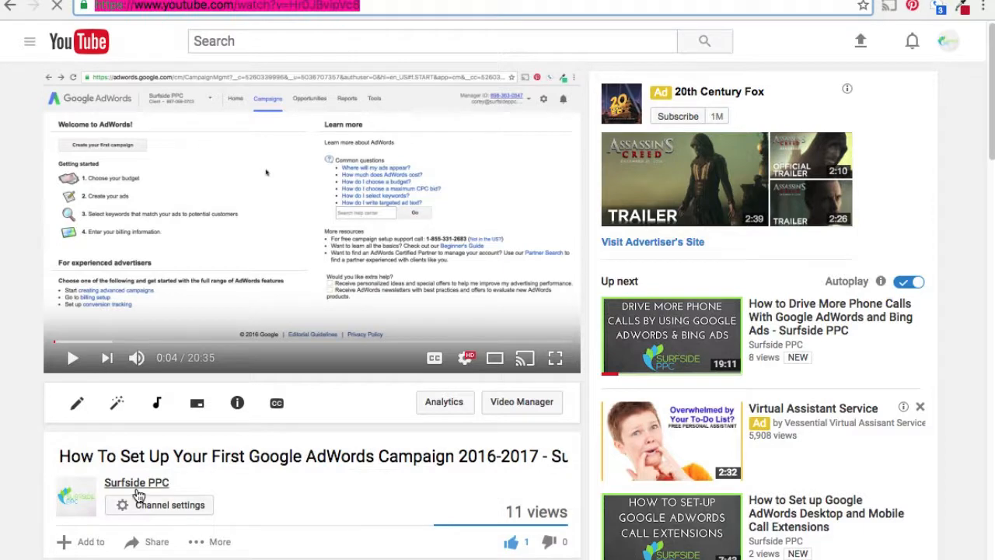
pyautogui.moveTo(136, 493)
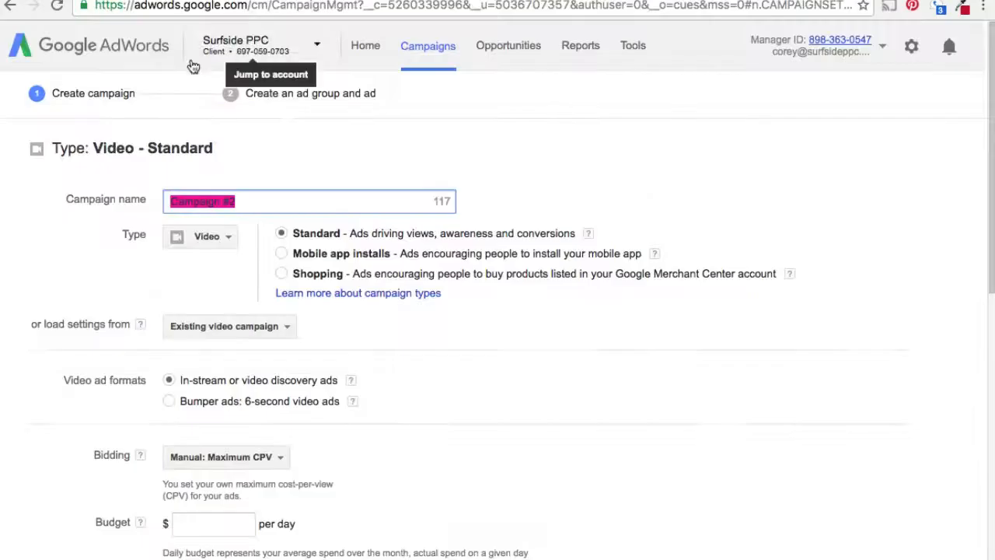
pyautogui.write('Video > Google AdWords')
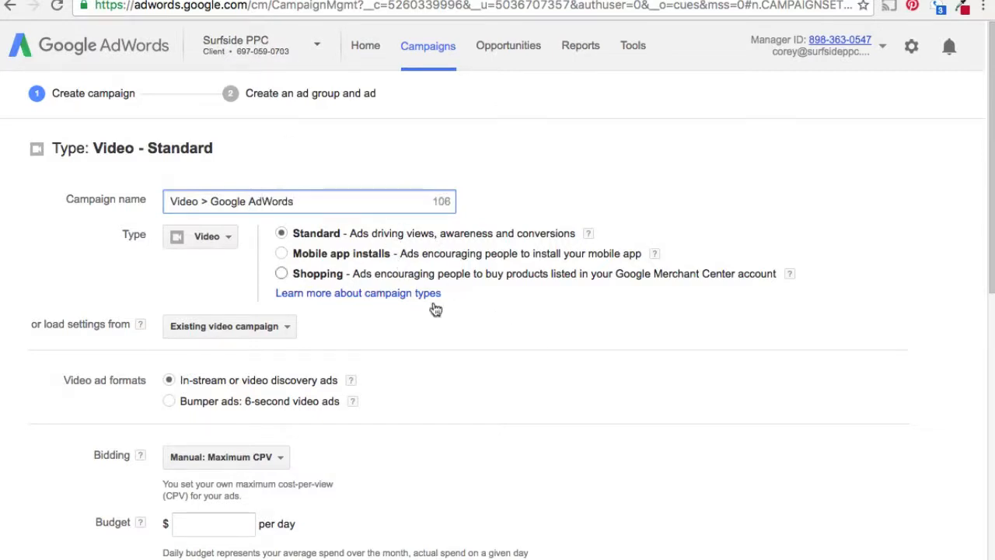
# Step: Keep the bidding on Manual: Maximum CPV and set the campaign's daily budget to $20.00
pyautogui.scroll(-3, 581, 292)
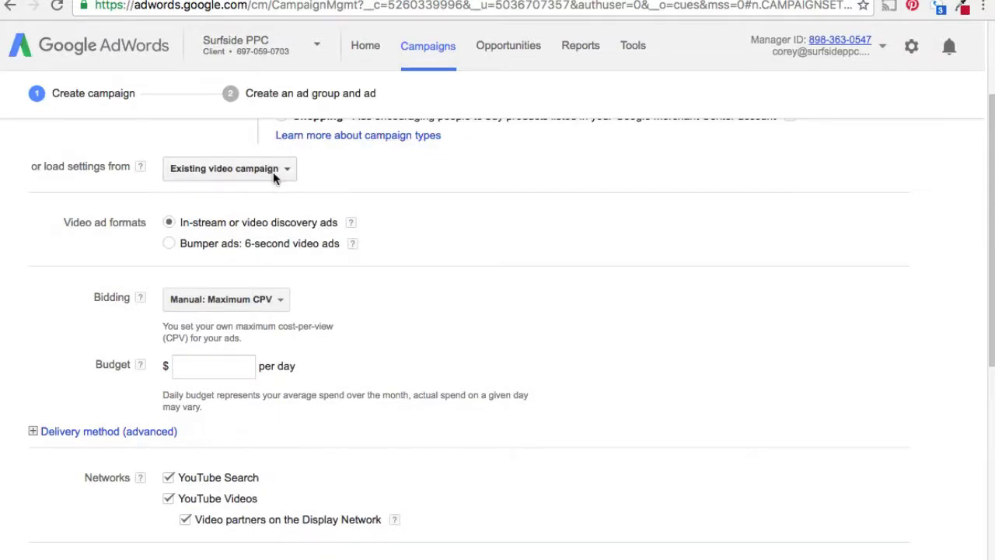
pyautogui.scroll(-2, 665, 239)
pyautogui.scroll(1, 654, 234)
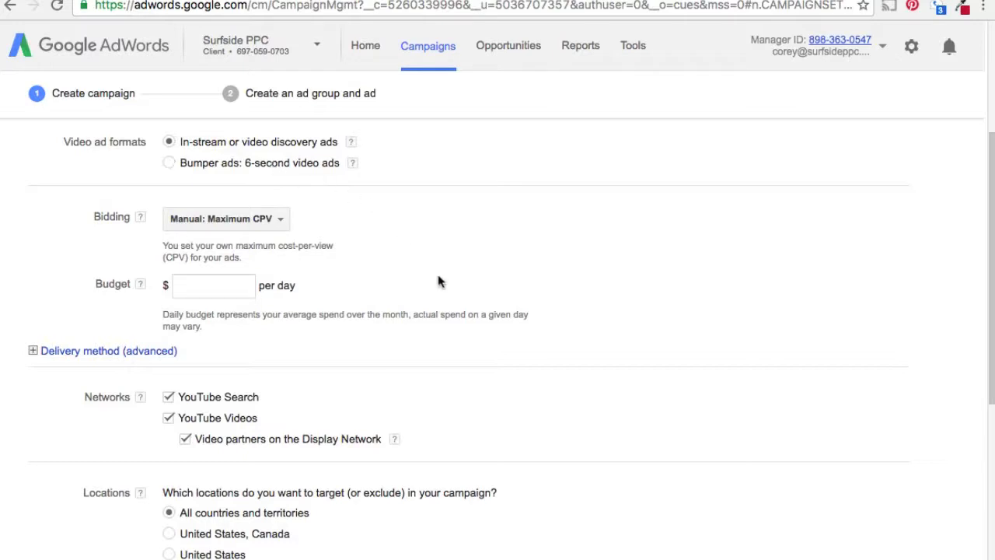
pyautogui.scroll(-2, 471, 260)
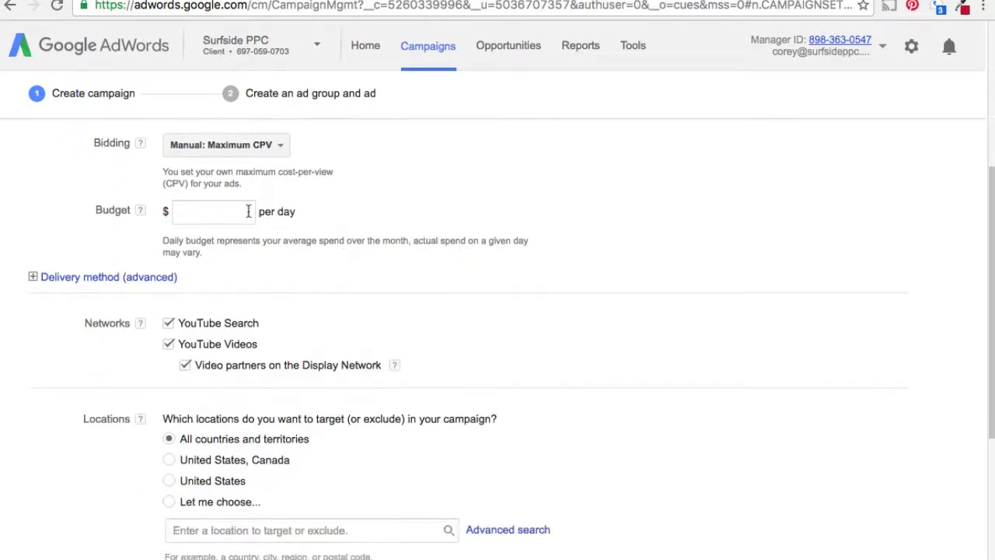
pyautogui.click(253, 147)
pyautogui.click(253, 193)
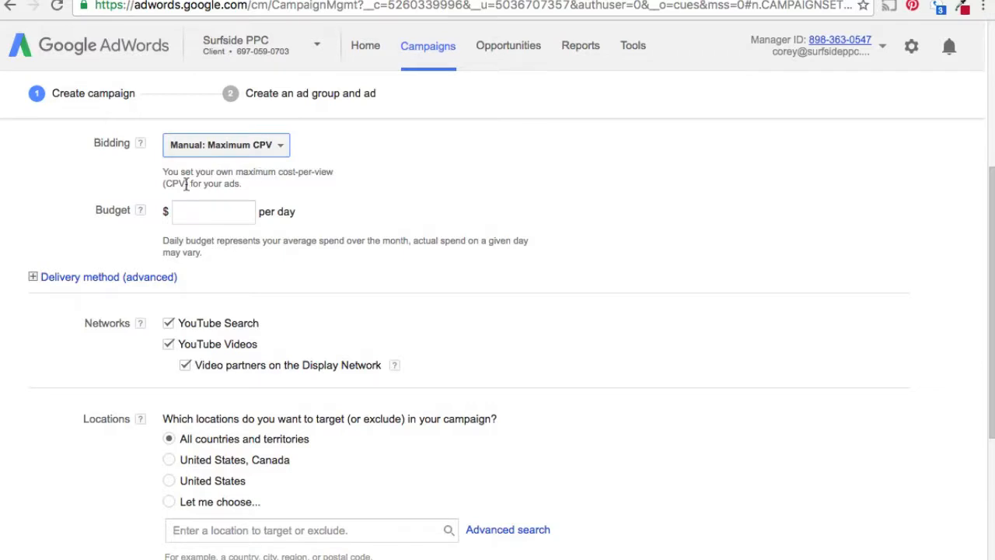
pyautogui.click(221, 217)
pyautogui.write('20.00')
pyautogui.click(554, 233)
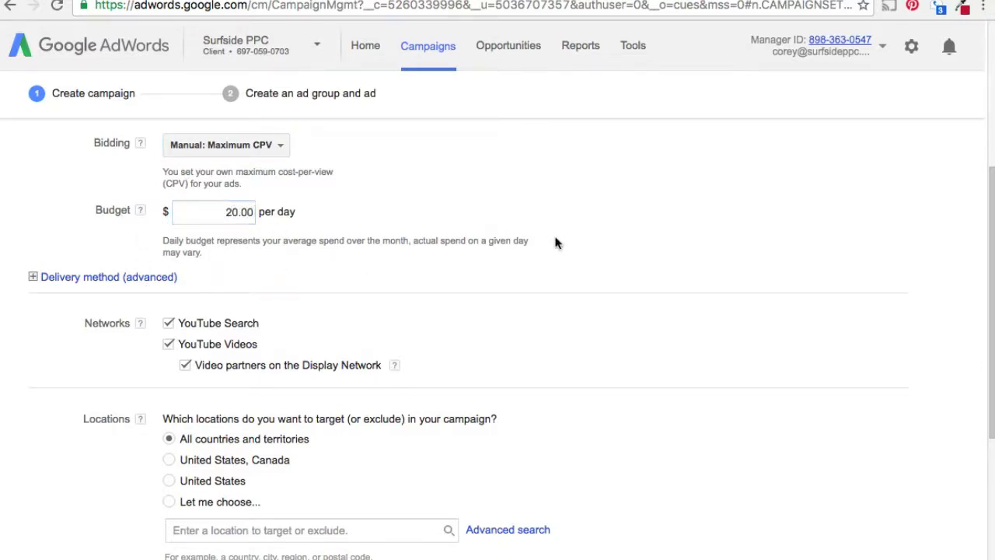
# Step: Exclude YouTube Search and Display Network video partners, leaving only YouTube Videos, and target the United States
pyautogui.scroll(-3, 555, 233)
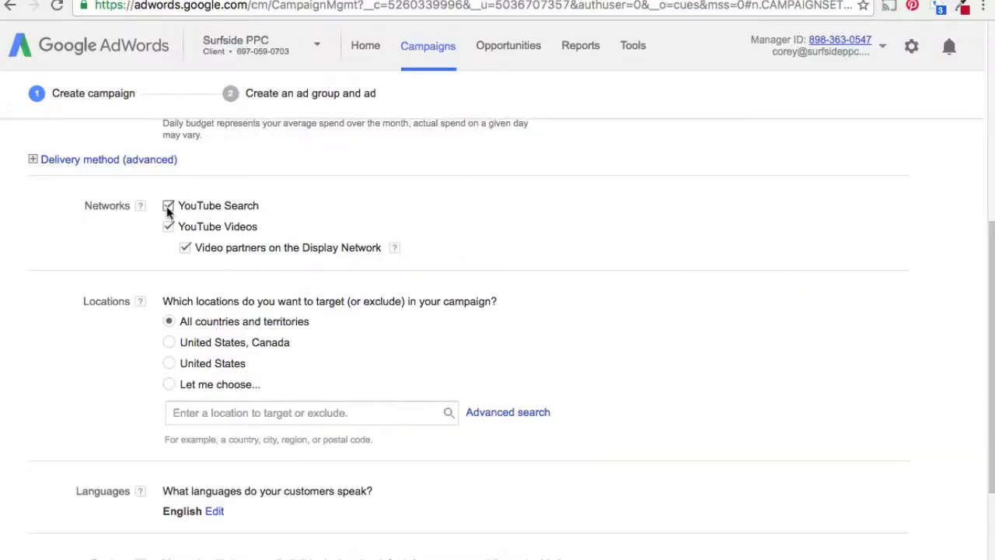
pyautogui.click(168, 207)
pyautogui.click(185, 248)
pyautogui.scroll(-2, 773, 222)
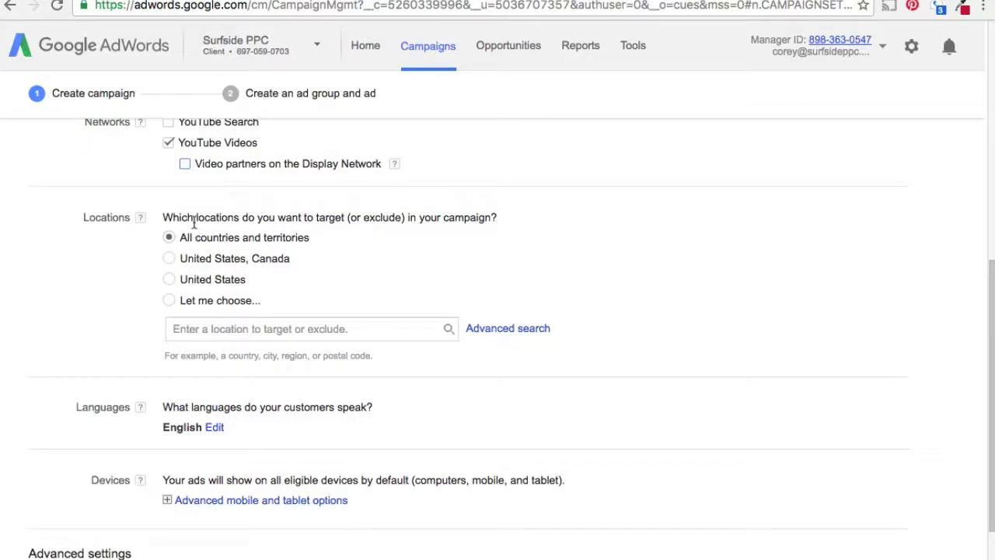
pyautogui.click(169, 280)
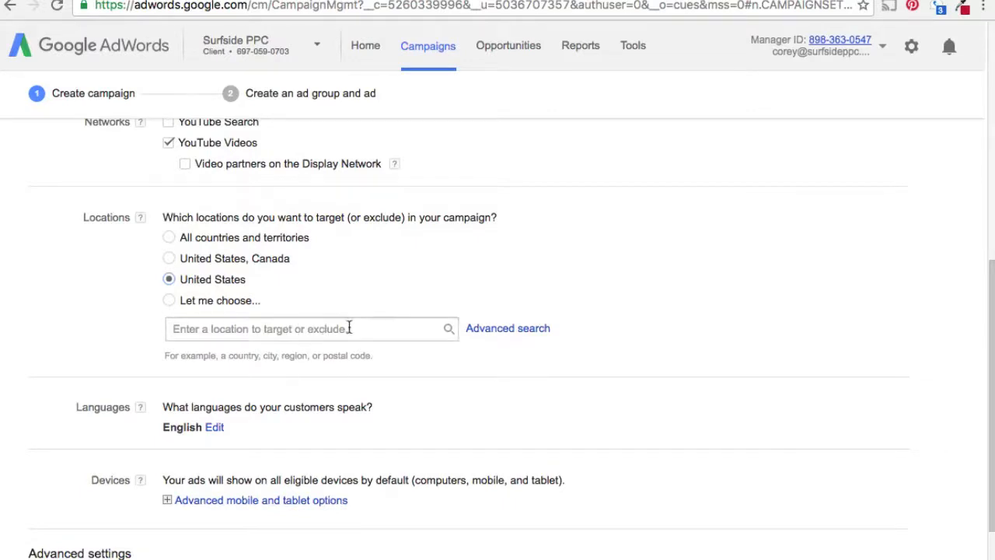
# Step: Examine the advanced mobile and tablet options, including operating systems, device models, carriers and device bid adjustments
pyautogui.scroll(-3, 548, 391)
pyautogui.scroll(-1, 583, 409)
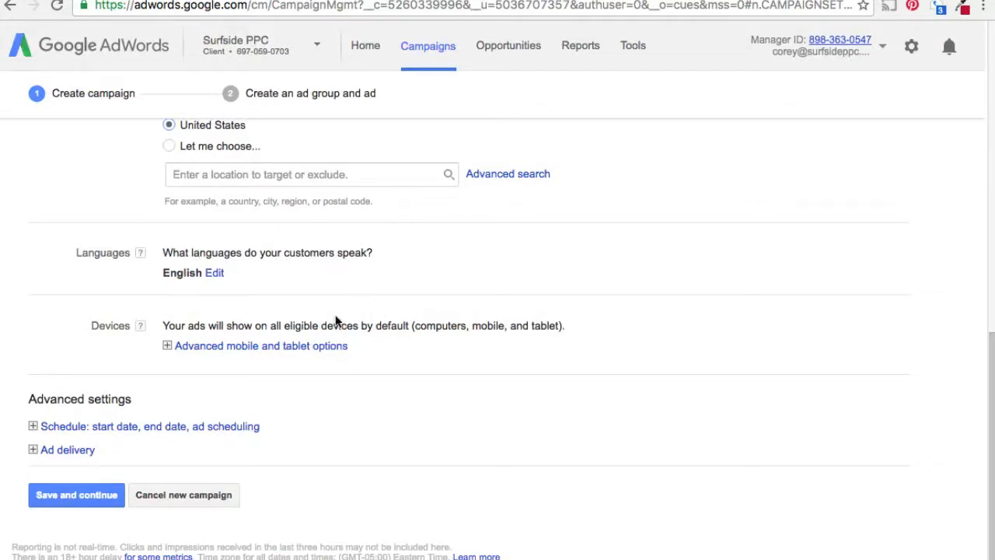
pyautogui.click(168, 346)
pyautogui.scroll(-3, 661, 330)
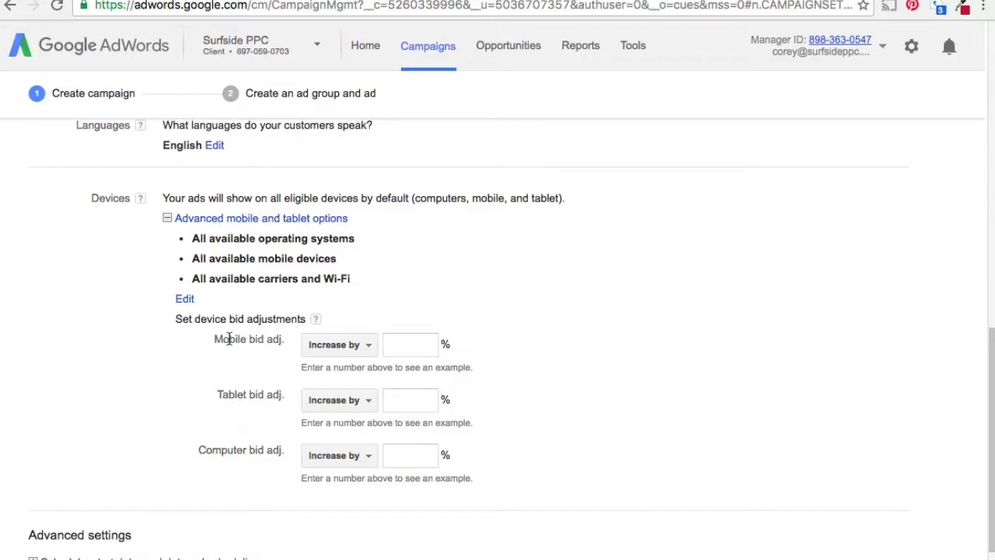
pyautogui.click(185, 299)
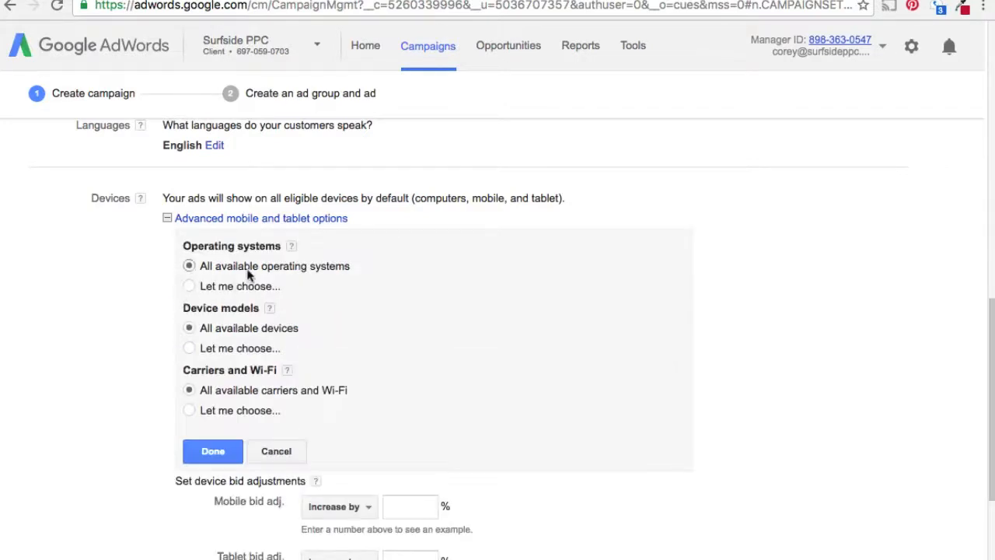
pyautogui.click(218, 453)
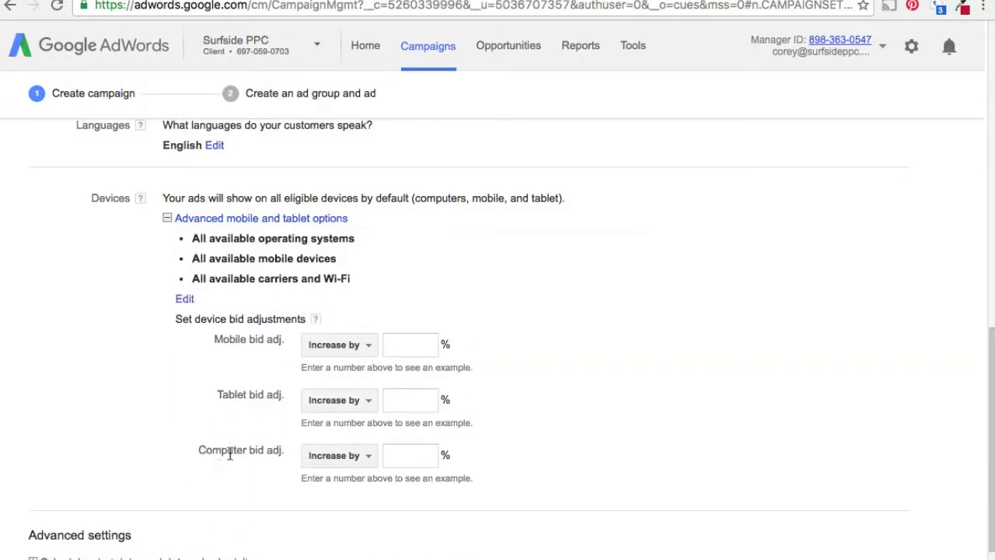
pyautogui.click(167, 219)
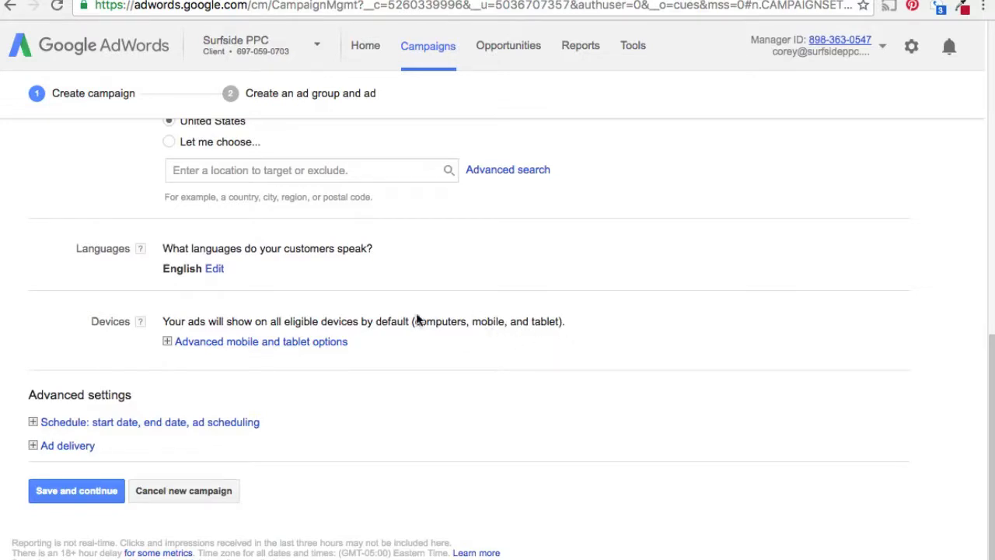
# Step: Check the campaign's start date, end date and ad scheduling options
pyautogui.click(33, 423)
pyautogui.scroll(-1, 305, 366)
pyautogui.scroll(-2, 304, 366)
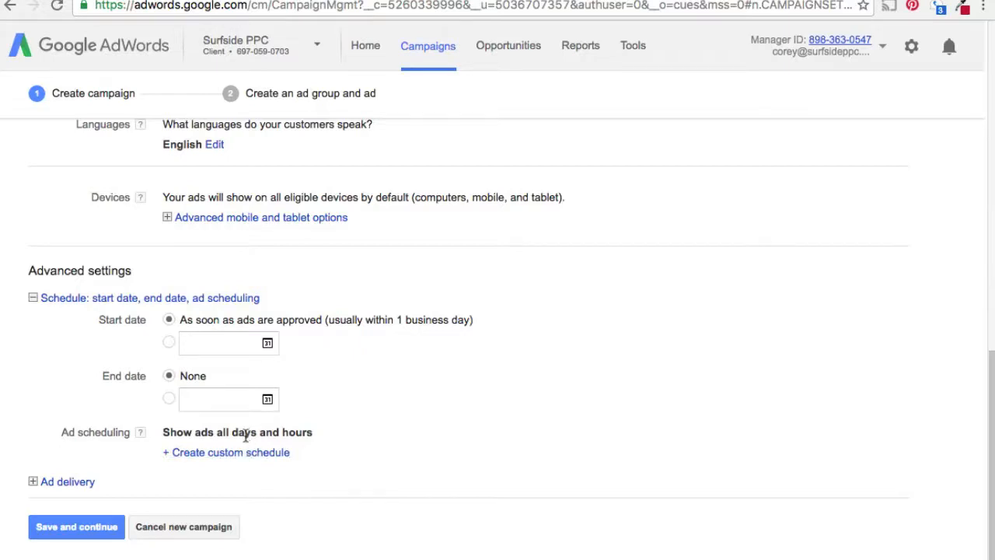
pyautogui.click(32, 299)
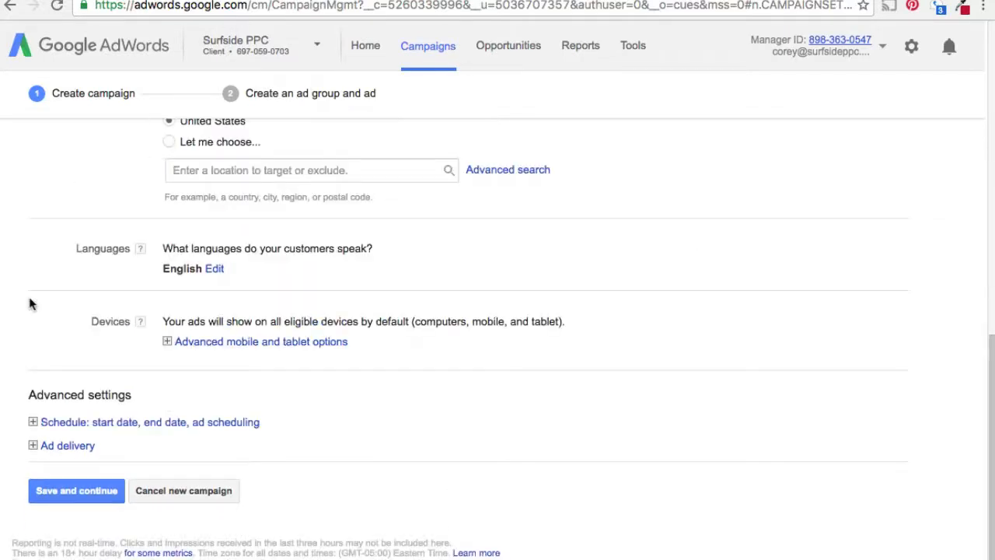
# Step: Cap the ad frequency at 4 impressions per day and 2 views per day for this campaign
pyautogui.click(36, 447)
pyautogui.scroll(-3, 233, 428)
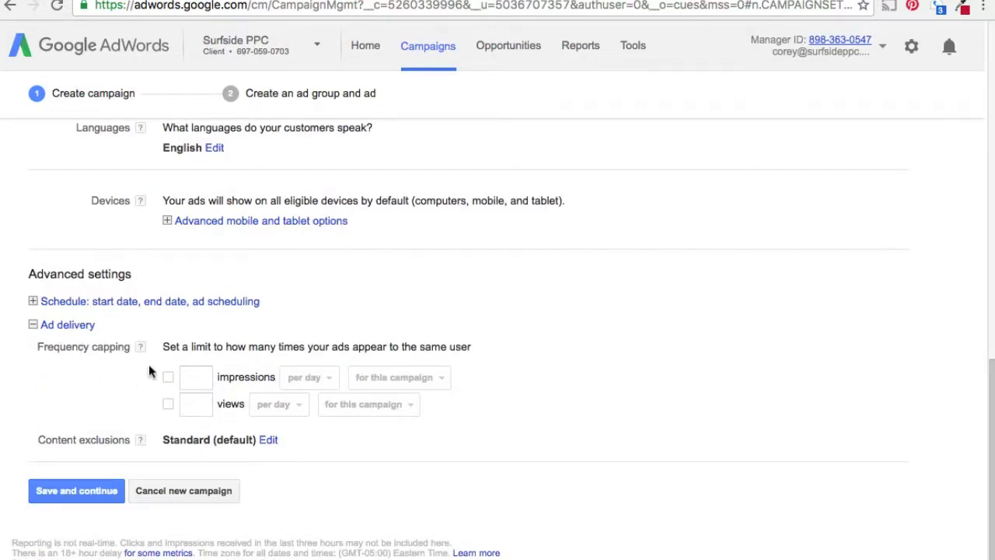
pyautogui.click(168, 377)
pyautogui.click(168, 403)
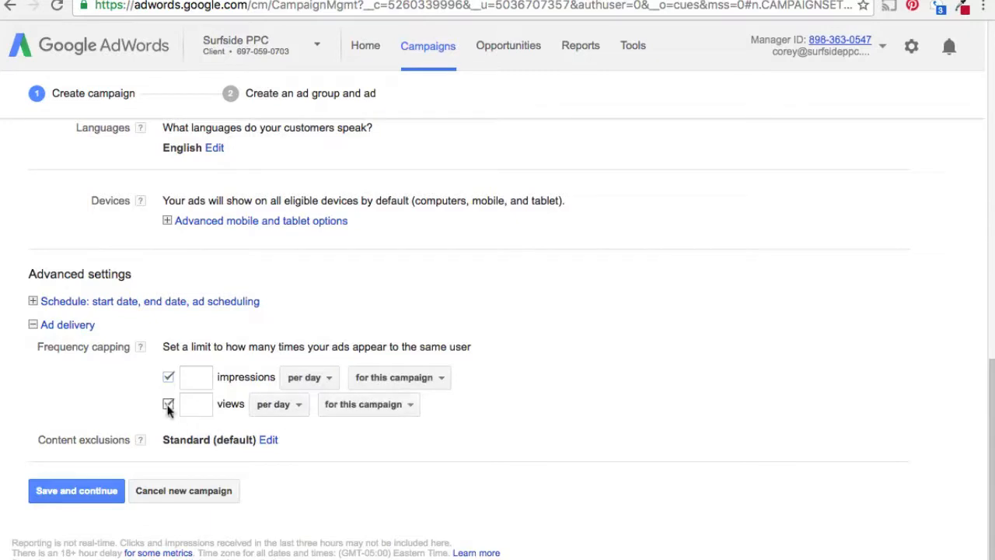
pyautogui.click(196, 378)
pyautogui.write('4')
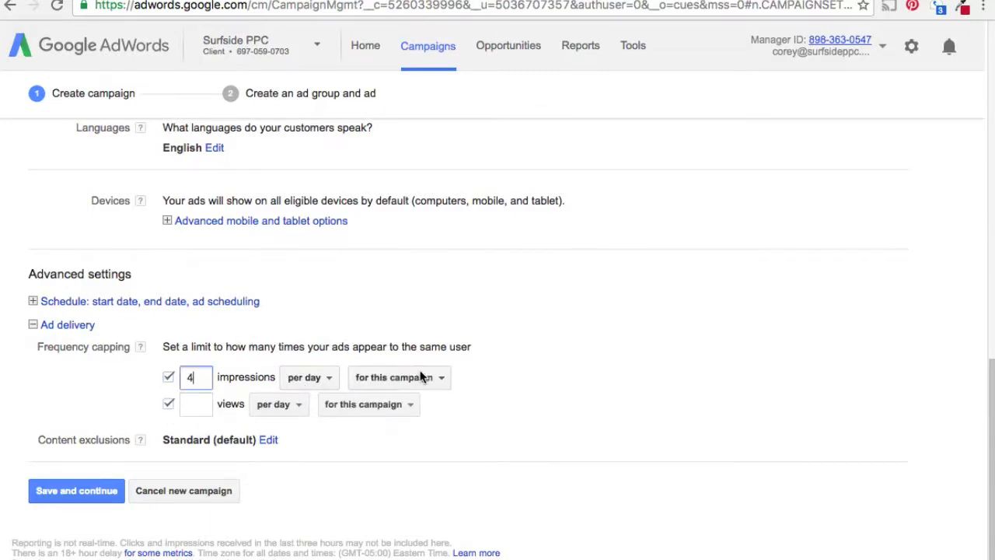
pyautogui.click(198, 404)
pyautogui.write('2')
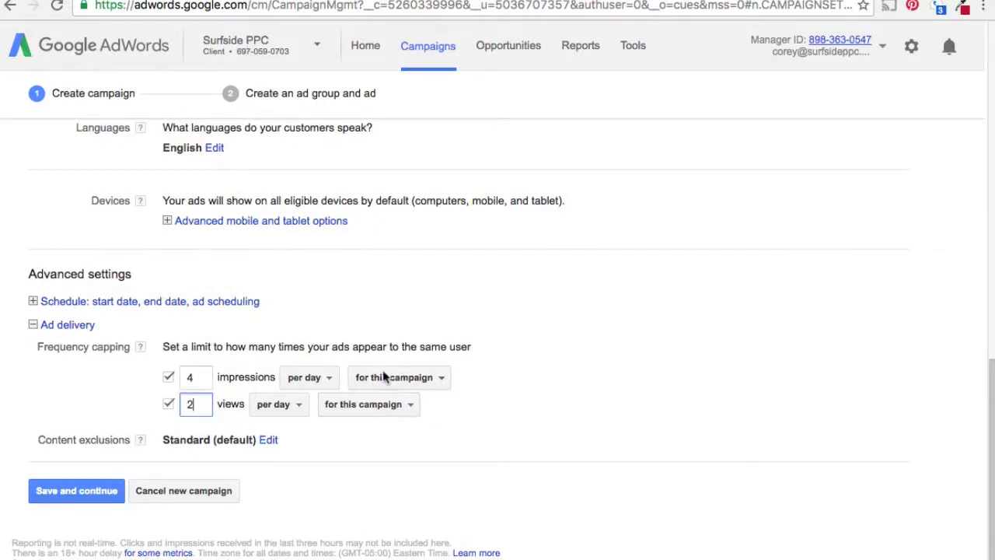
pyautogui.click(194, 377)
pyautogui.doubleClick(192, 377)
pyautogui.doubleClick(195, 406)
# Step: Set custom content exclusions for teen and older audiences, mature audiences, content not yet labeled, tragedy and conflict, and sensitive social issues
pyautogui.click(226, 440)
pyautogui.click(269, 441)
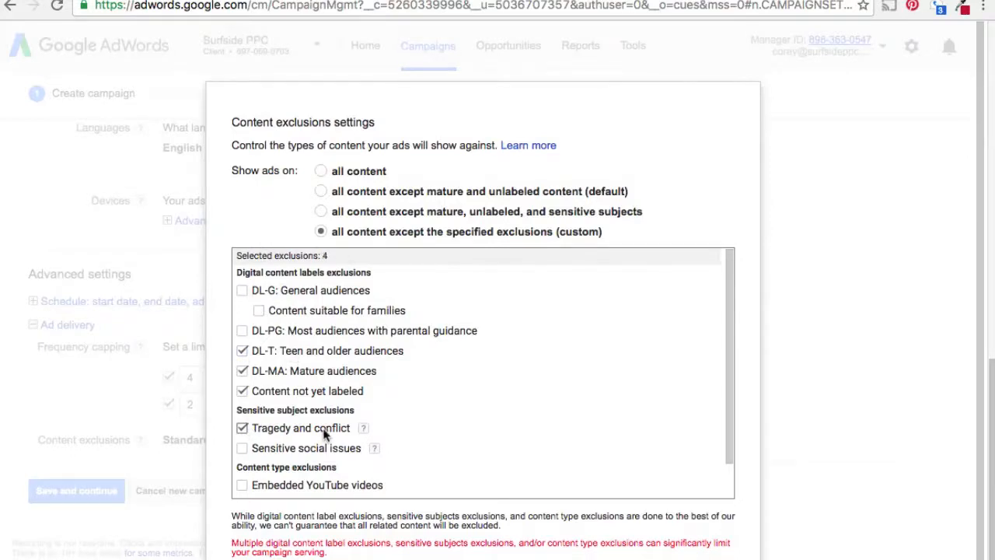
pyautogui.click(242, 448)
pyautogui.scroll(-3, 583, 338)
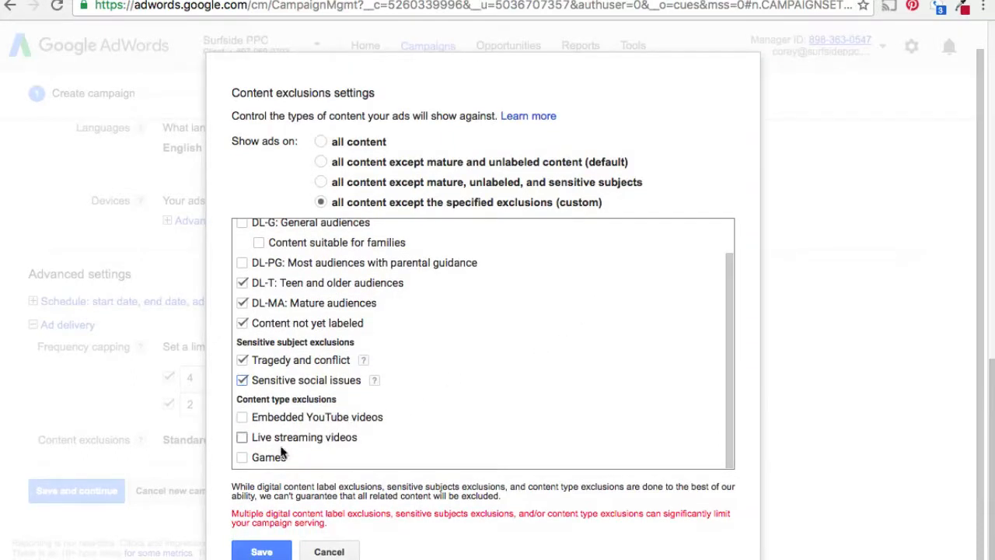
pyautogui.click(262, 551)
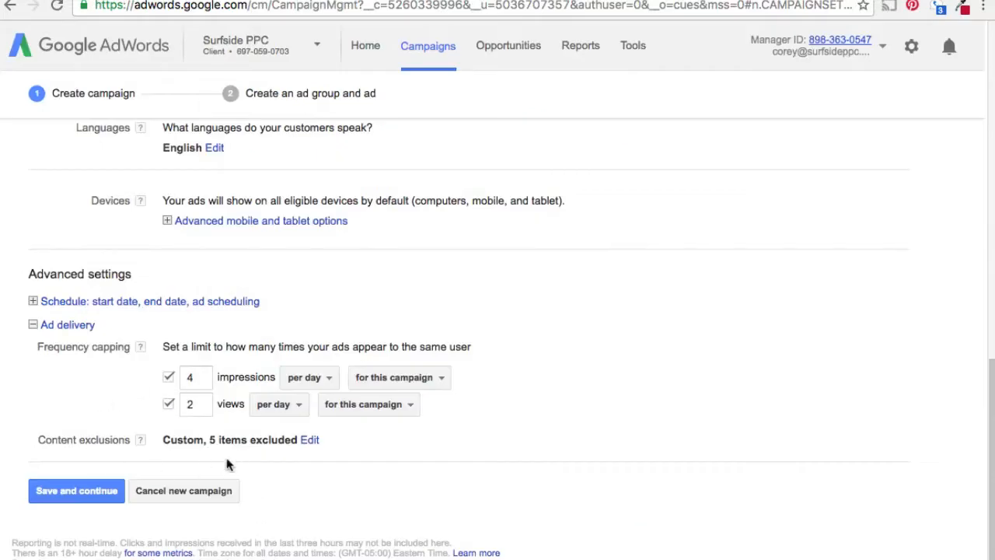
# Step: Save the campaign settings and name the campaign's ad group "Interests"
pyautogui.click(76, 490)
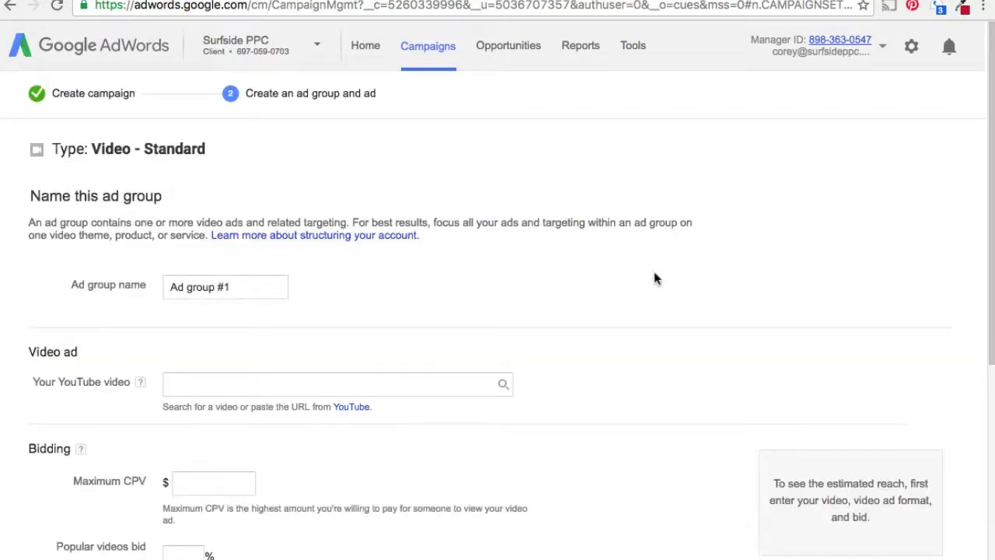
pyautogui.scroll(-2, 655, 278)
pyautogui.moveTo(254, 213); pyautogui.dragTo(168, 213)
pyautogui.write('Interests')
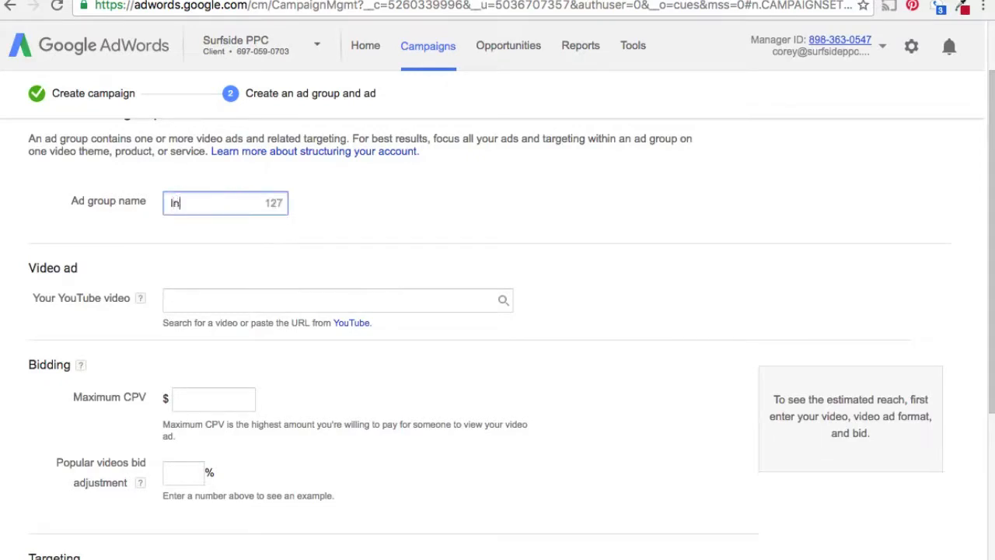
# Step: Copy the address of the open YouTube video on setting up a first AdWords campaign and add it as the ad's video
pyautogui.click(517, 206)
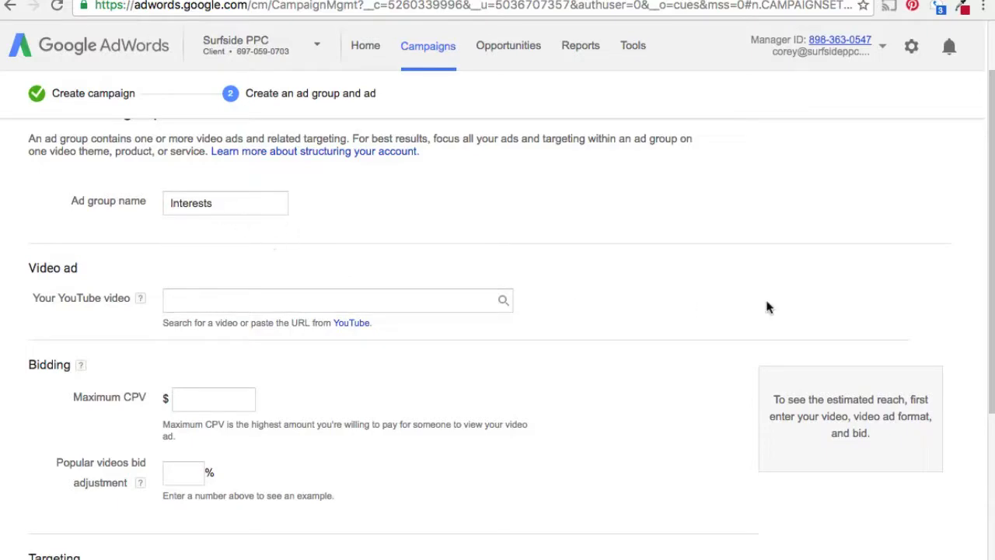
pyautogui.scroll(-1, 471, 300)
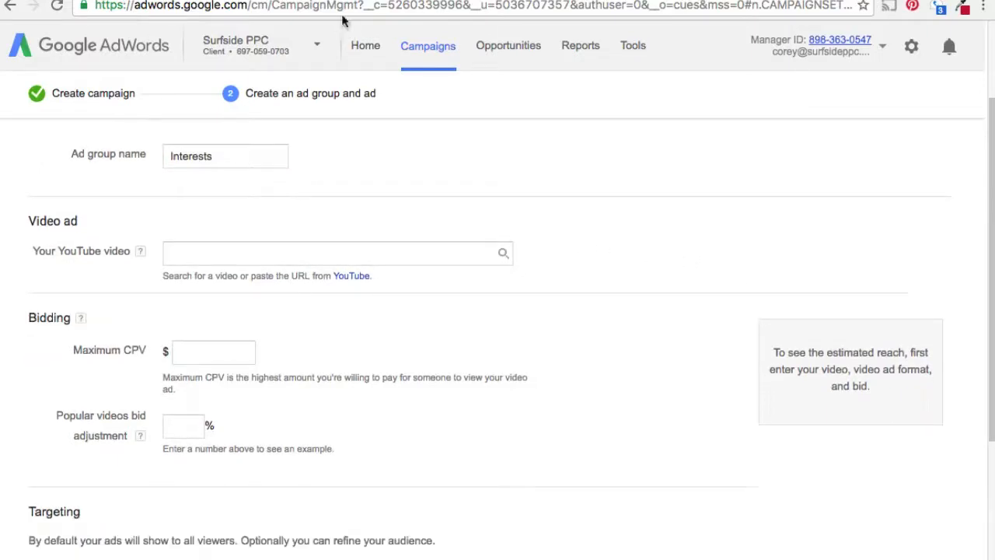
pyautogui.hotkey('ctrl', 'Tab')
pyautogui.click(315, 5)
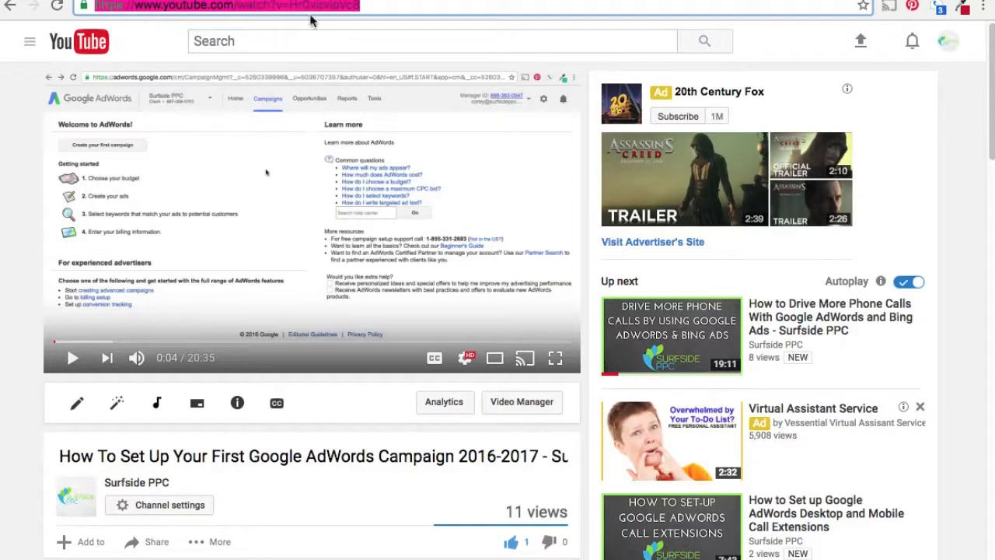
pyautogui.hotkey('ctrl', 'shift', 'Tab')
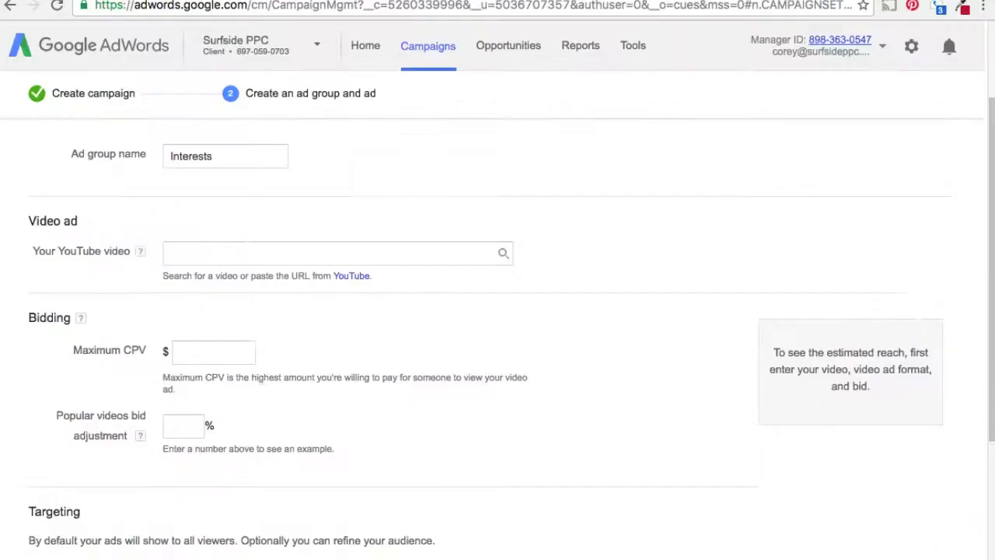
pyautogui.click(375, 255)
pyautogui.hotkey('ctrl', 'v')
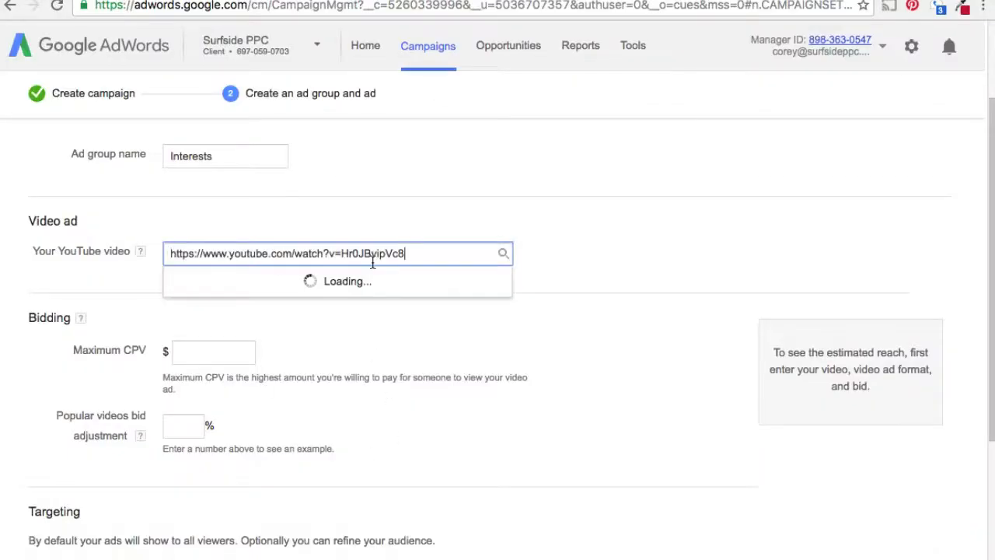
pyautogui.scroll(-1, 544, 215)
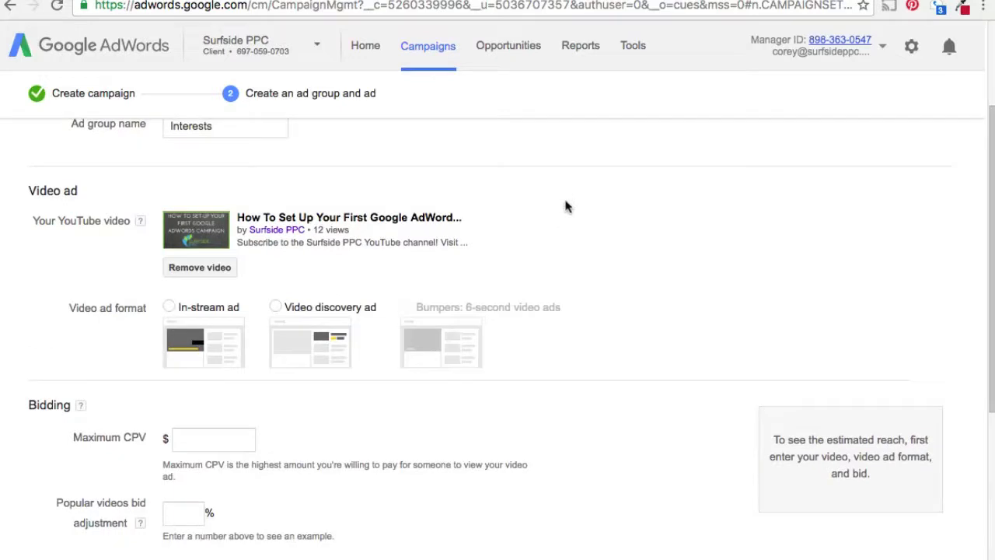
pyautogui.scroll(-3, 504, 218)
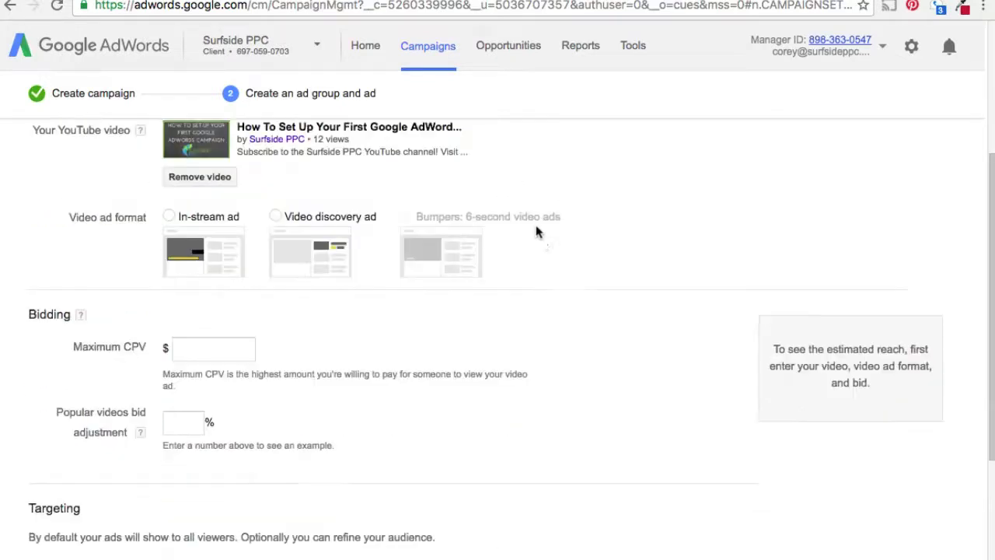
pyautogui.click(169, 215)
pyautogui.scroll(-4, 257, 317)
pyautogui.click(257, 319)
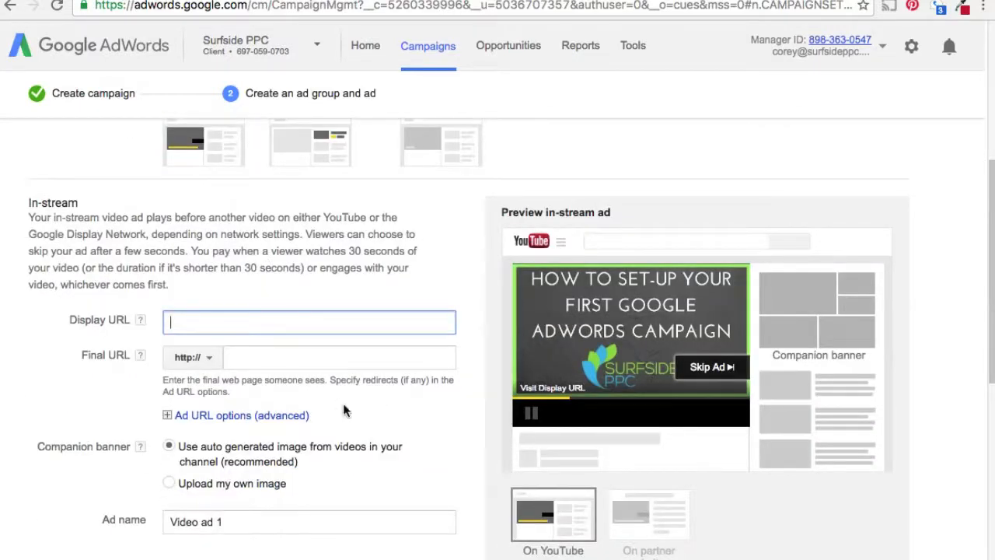
pyautogui.write('www.SurfsidePPC.com/AdWords/')
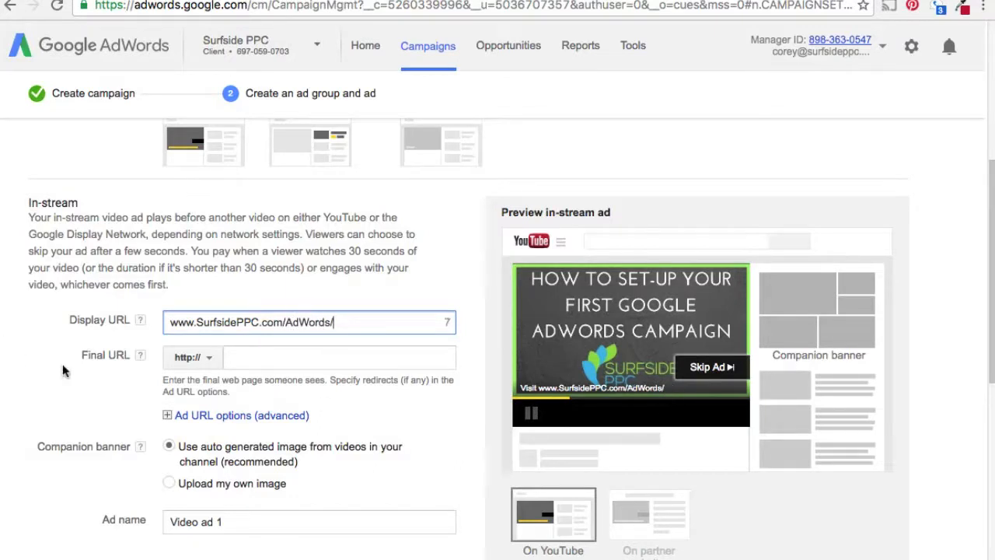
pyautogui.click(275, 355)
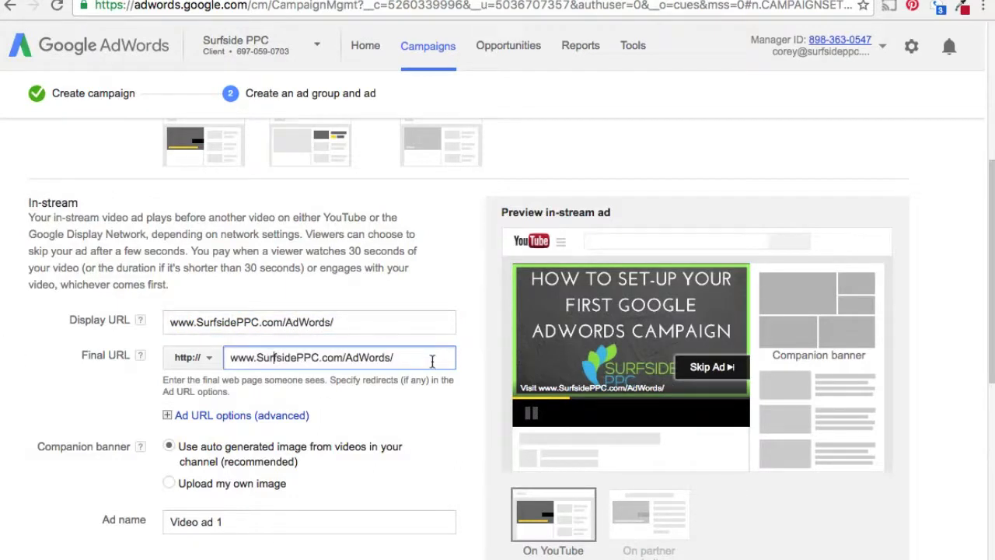
pyautogui.click(435, 437)
pyautogui.scroll(-1, 439, 424)
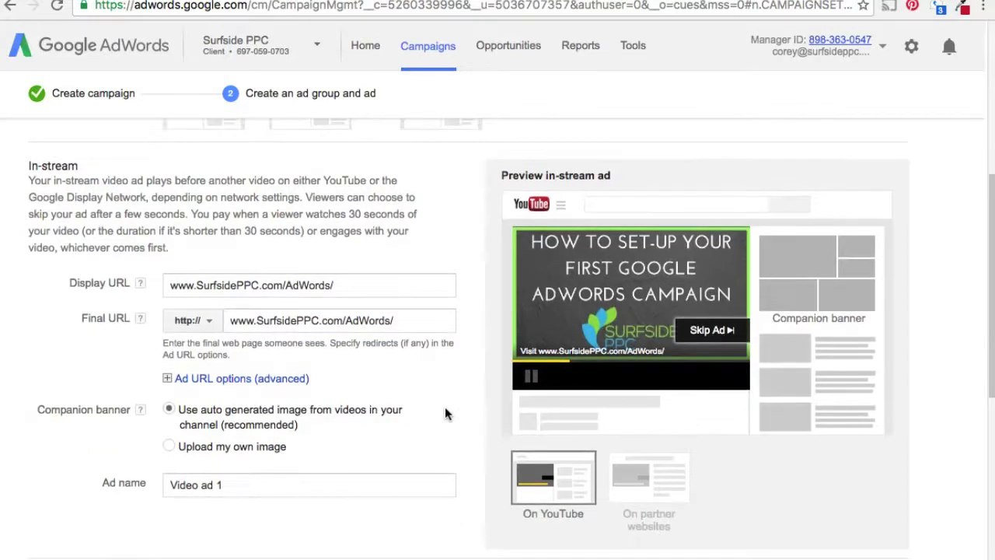
pyautogui.click(430, 322)
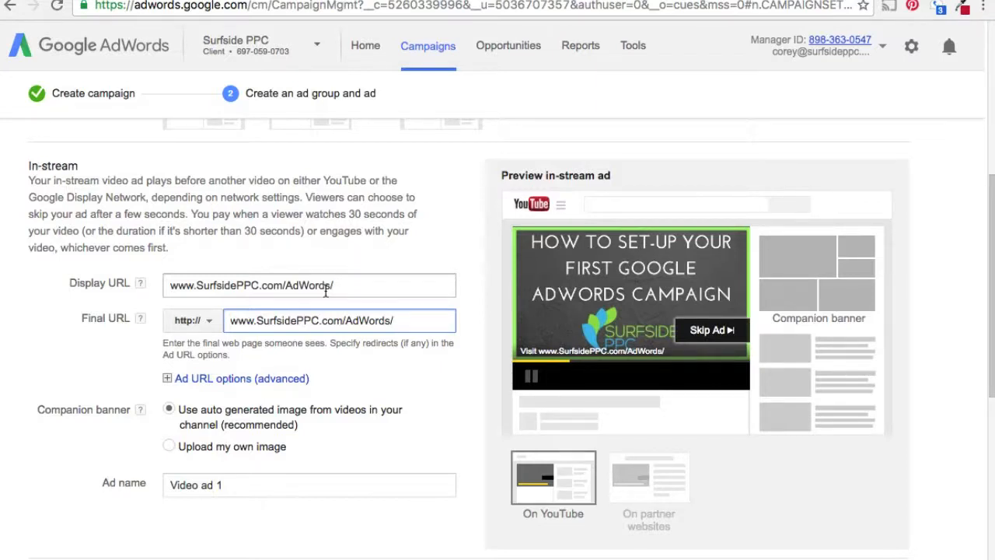
pyautogui.click(457, 373)
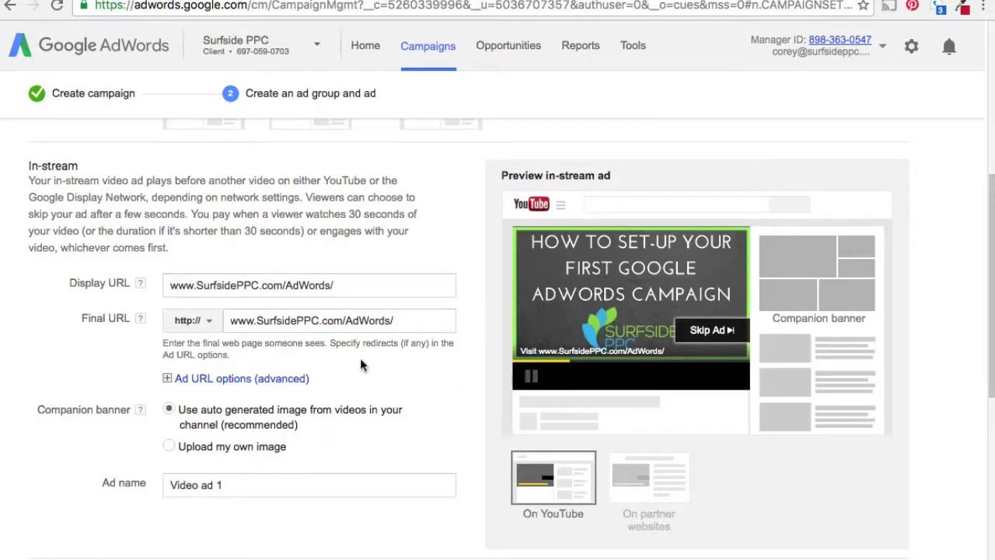
# Step: Check the image requirements for uploading an own companion banner, and return to the auto-generated image option
pyautogui.scroll(-2, 412, 450)
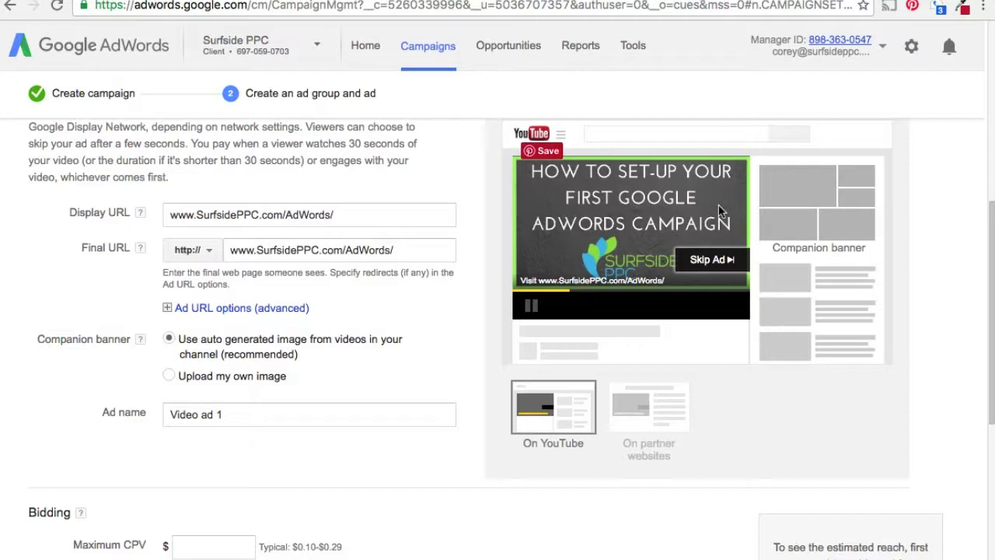
pyautogui.click(198, 378)
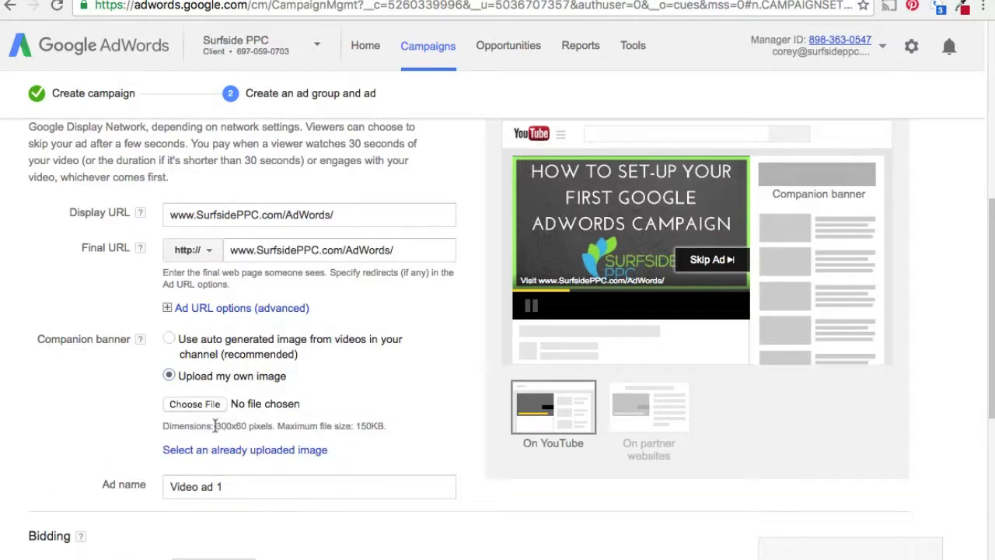
pyautogui.moveTo(216, 426); pyautogui.dragTo(250, 426)
pyautogui.click(250, 426)
pyautogui.click(275, 0)
pyautogui.click(169, 339)
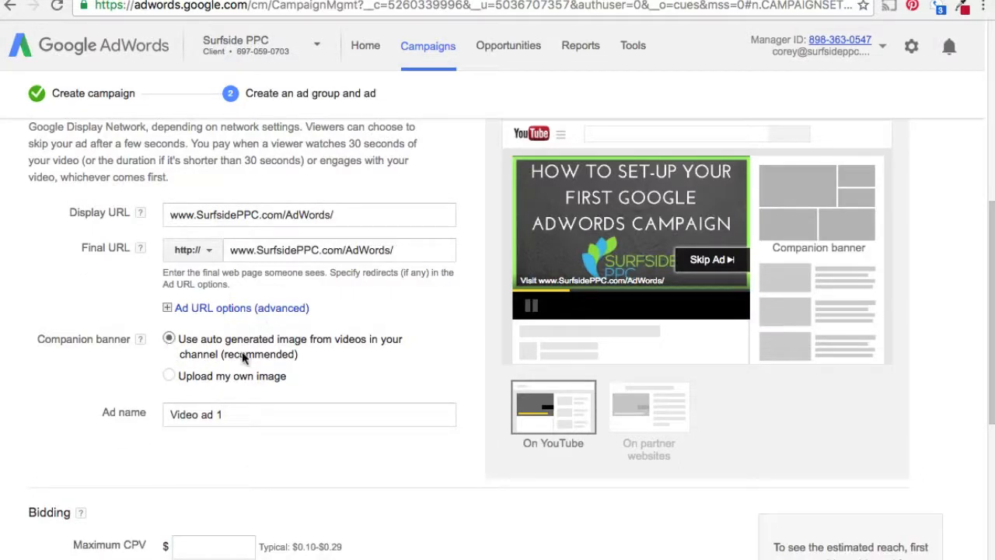
# Step: Name the video ad "Google-AdWords-First-Campaign"
pyautogui.moveTo(258, 416); pyautogui.dragTo(72, 473)
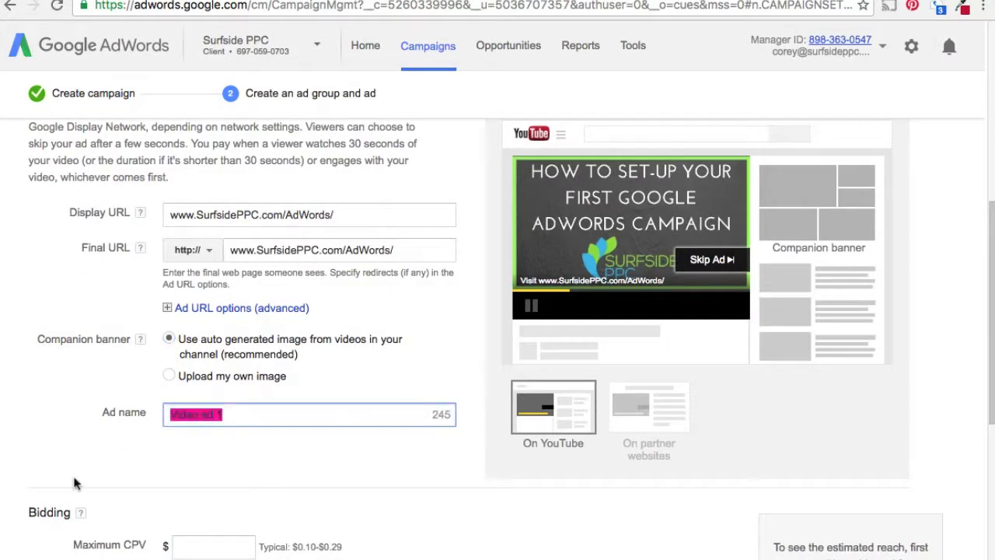
pyautogui.write('Go')
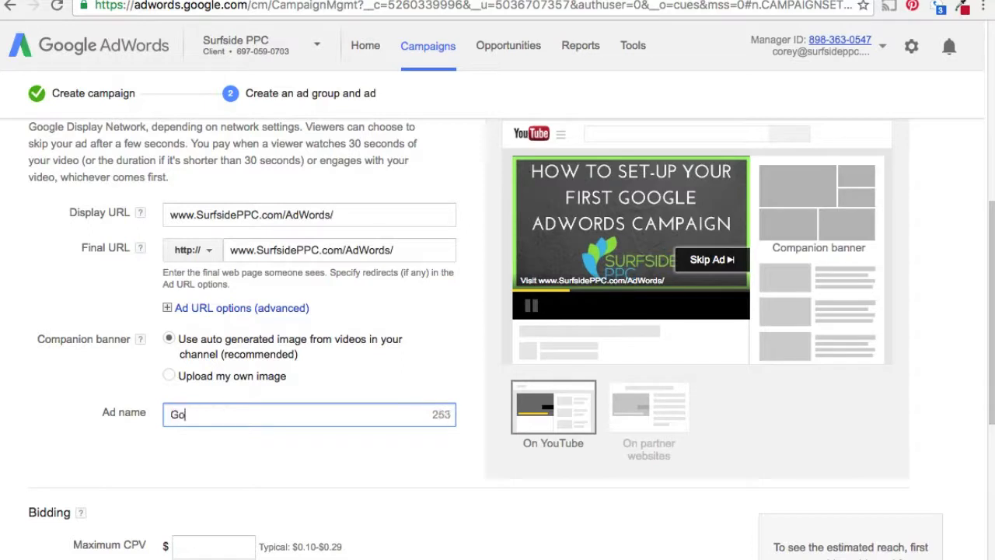
pyautogui.write('ogle-AdWords-Firs')
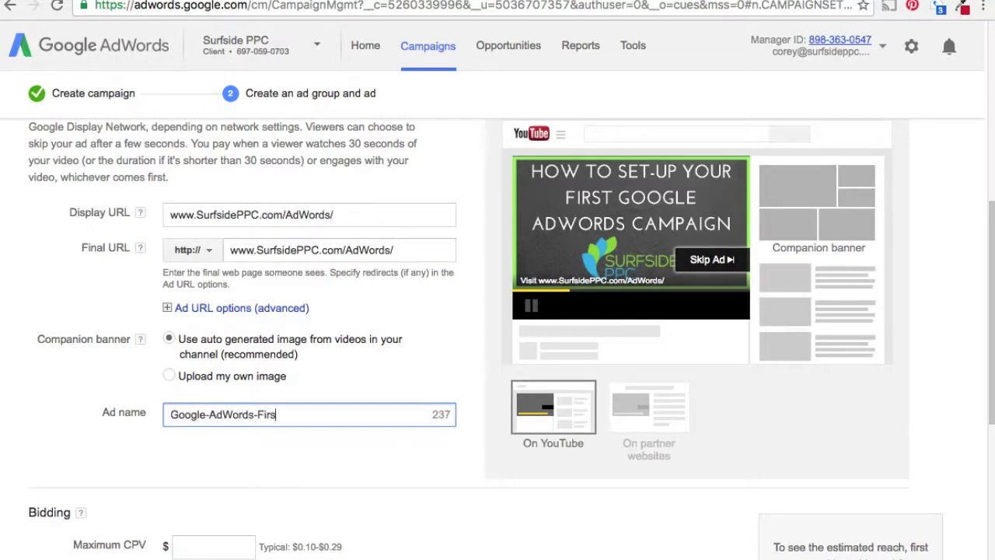
pyautogui.write('t-Campaign')
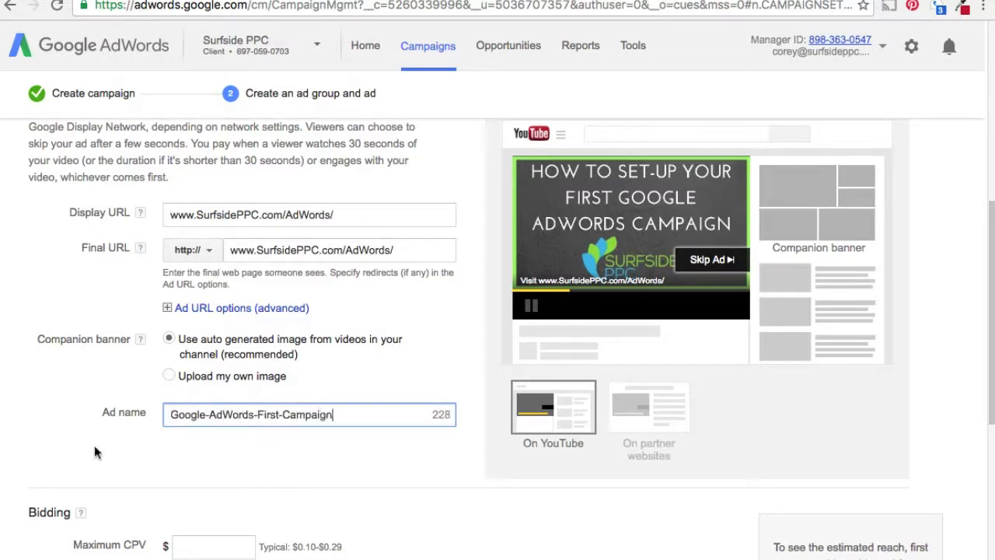
pyautogui.click(412, 440)
pyautogui.scroll(-1, 402, 427)
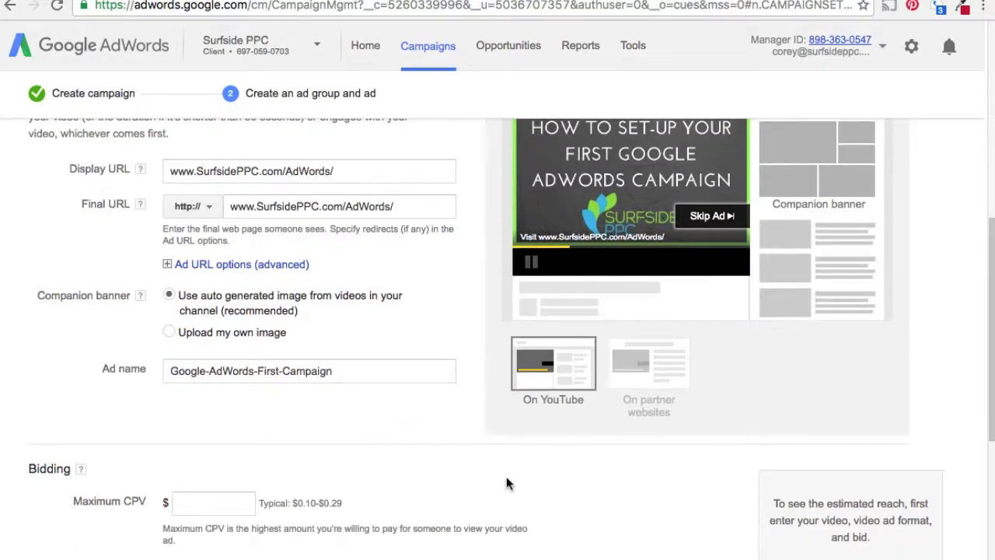
# Step: Switch the ad format to video discovery and enter the headline "How To Set-up Google AdWords Campaigns"
pyautogui.scroll(4, 498, 470)
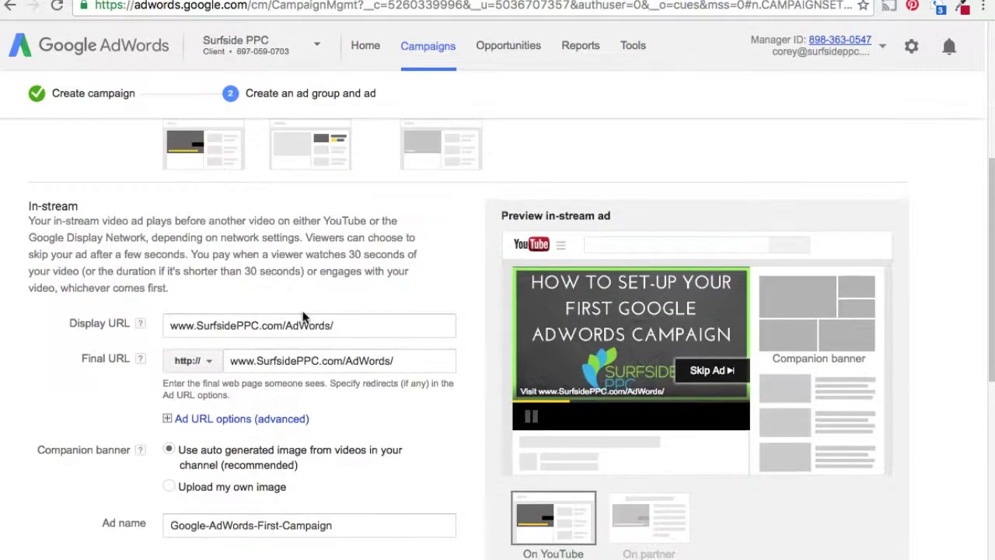
pyautogui.scroll(2, 303, 311)
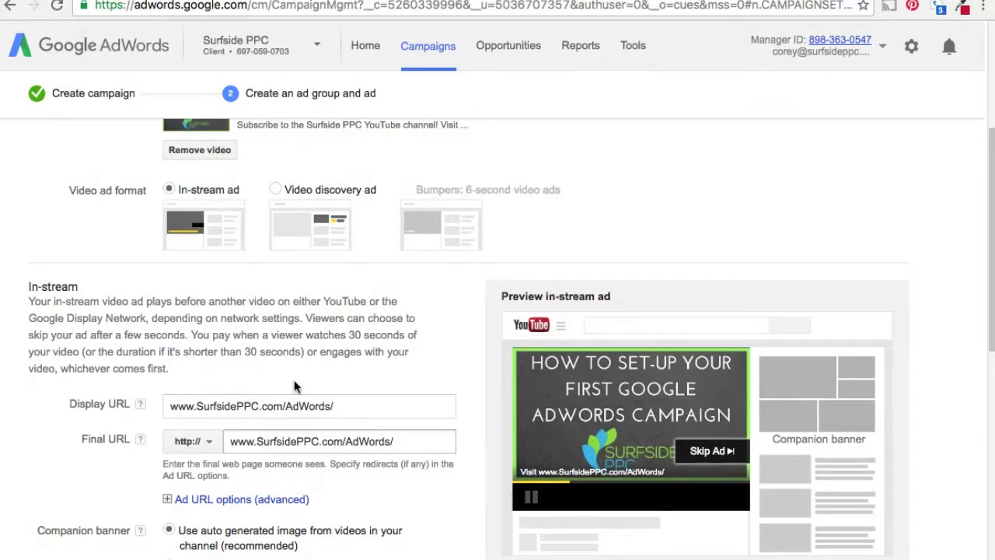
pyautogui.click(276, 189)
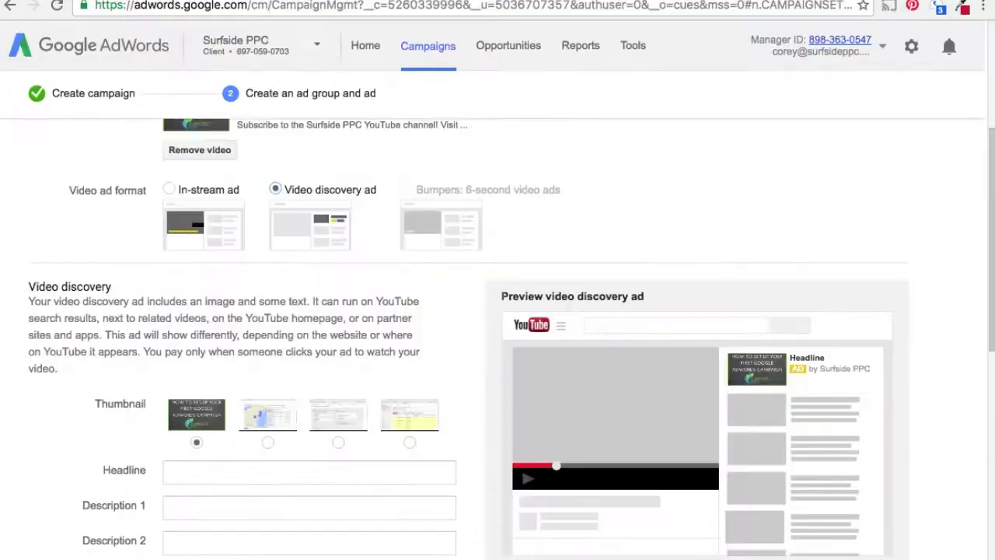
pyautogui.scroll(-3, 265, 428)
pyautogui.click(241, 371)
pyautogui.write('How To Set-up Go')
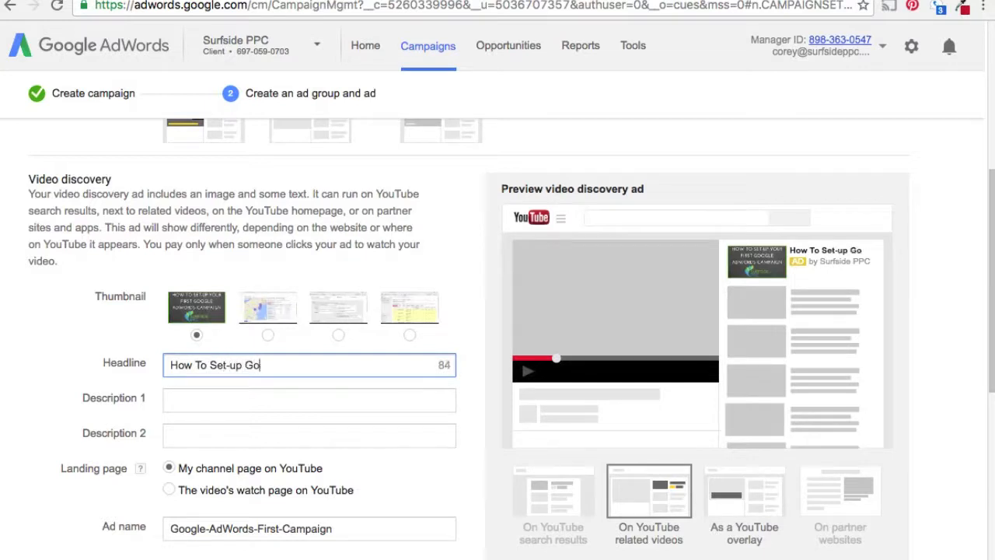
pyautogui.write('ogle AdWords Campaigns')
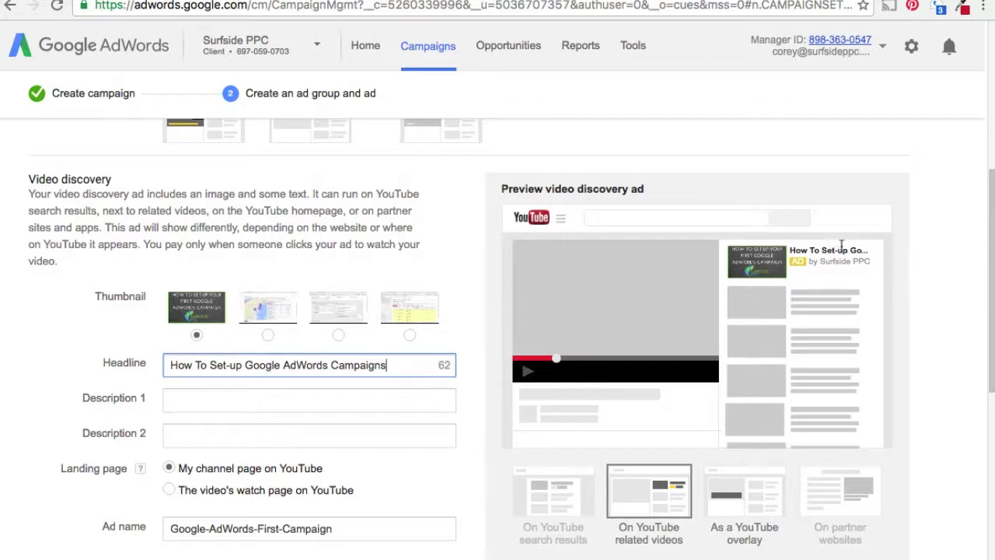
pyautogui.click(797, 250)
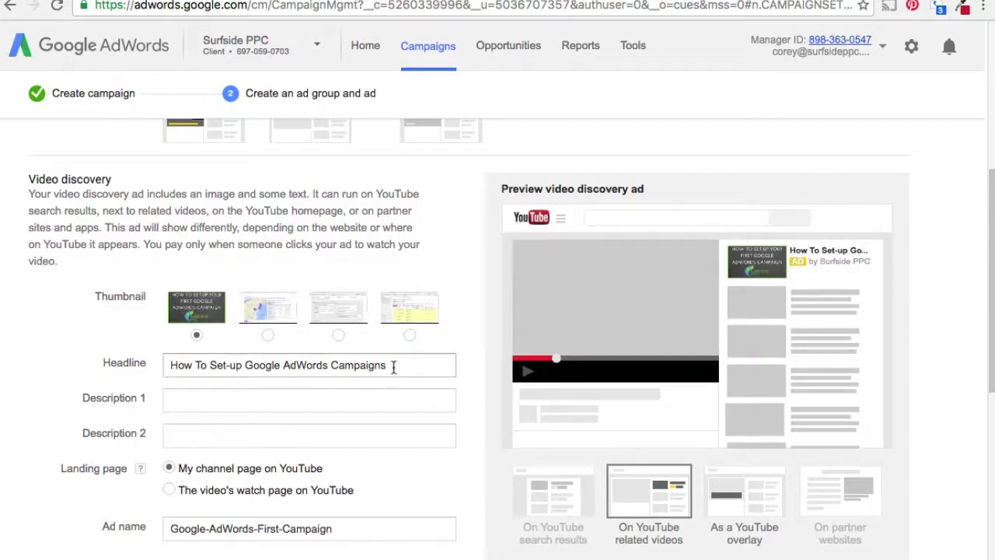
# Step: Try inserting "Your Very First..." before "Google AdWords" in the headline, and remove the insertion again
pyautogui.moveTo(394, 367); pyautogui.dragTo(261, 371)
pyautogui.moveTo(169, 366); pyautogui.dragTo(328, 363)
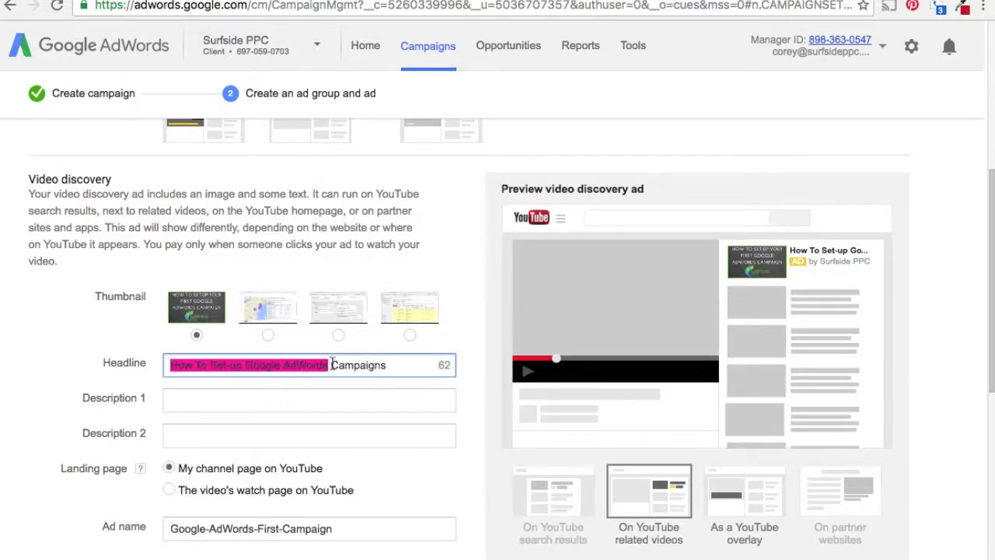
pyautogui.click(347, 365)
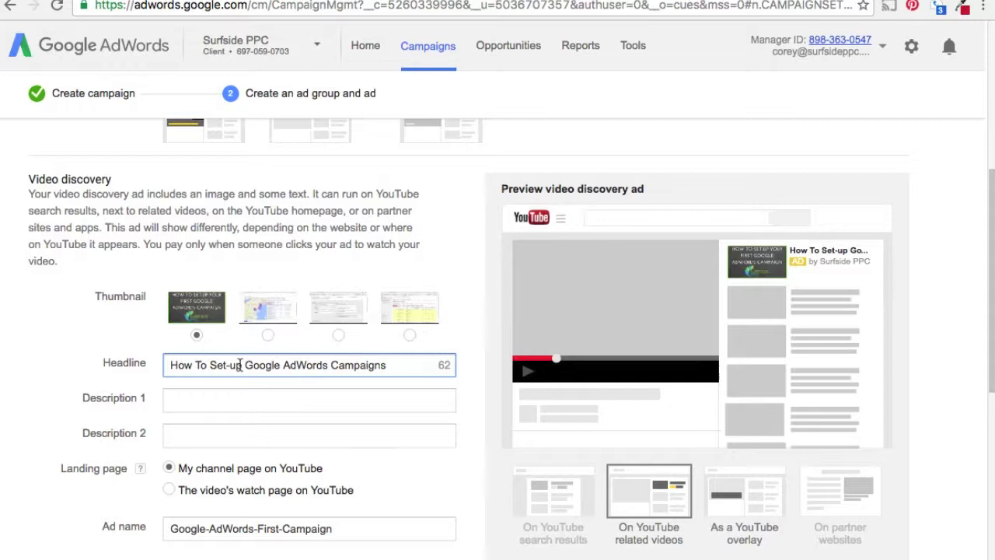
pyautogui.write('Your Ve')
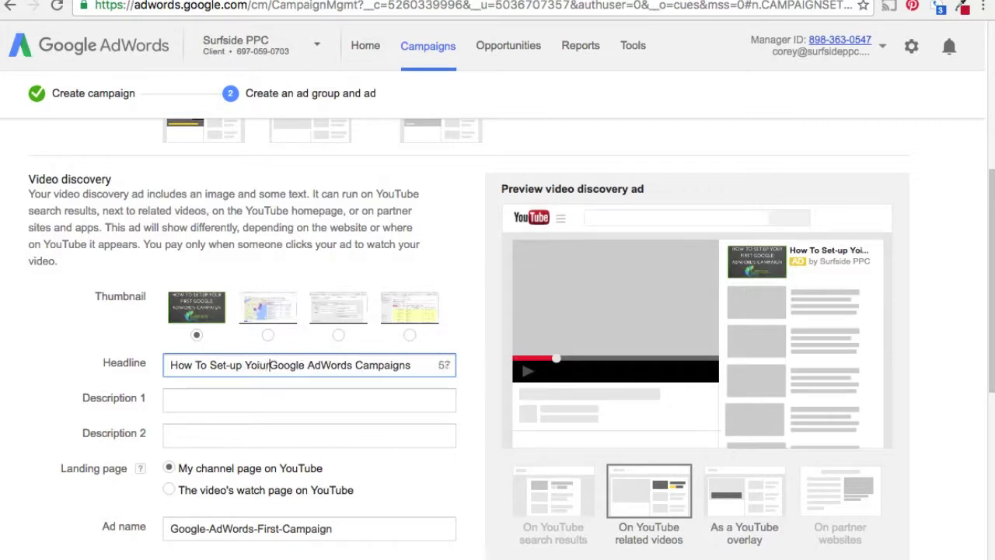
pyautogui.write('ry Fri')
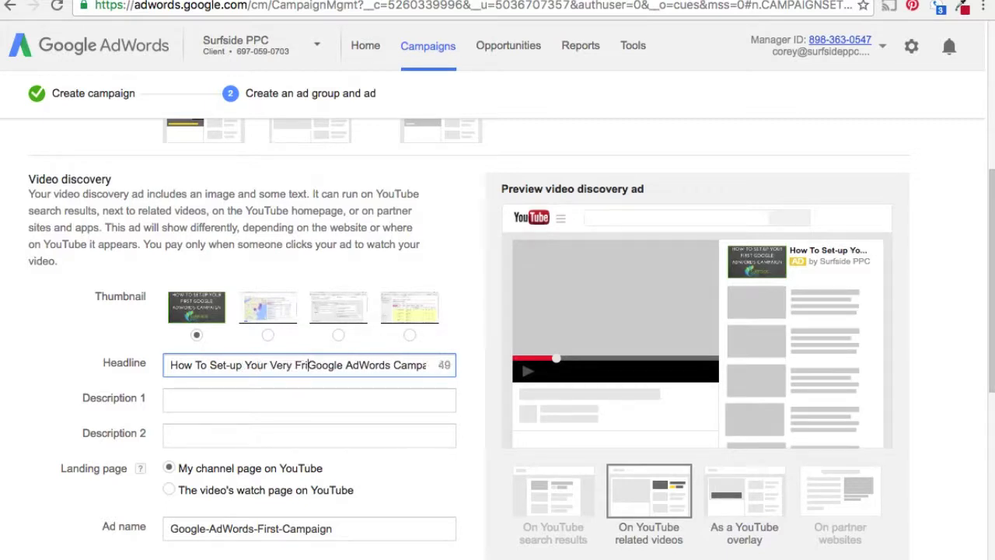
pyautogui.press('BackSpace')
pyautogui.write('First ')
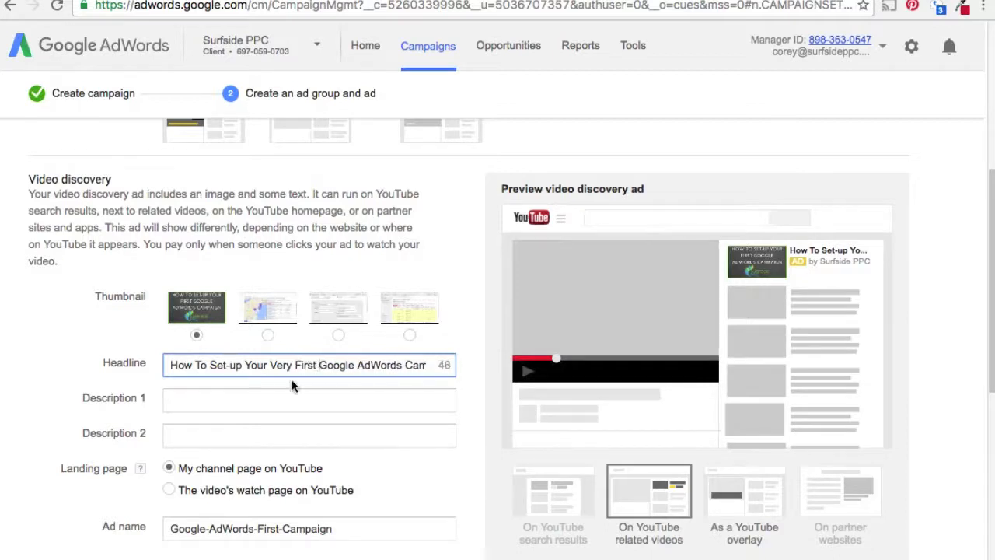
pyautogui.write('...')
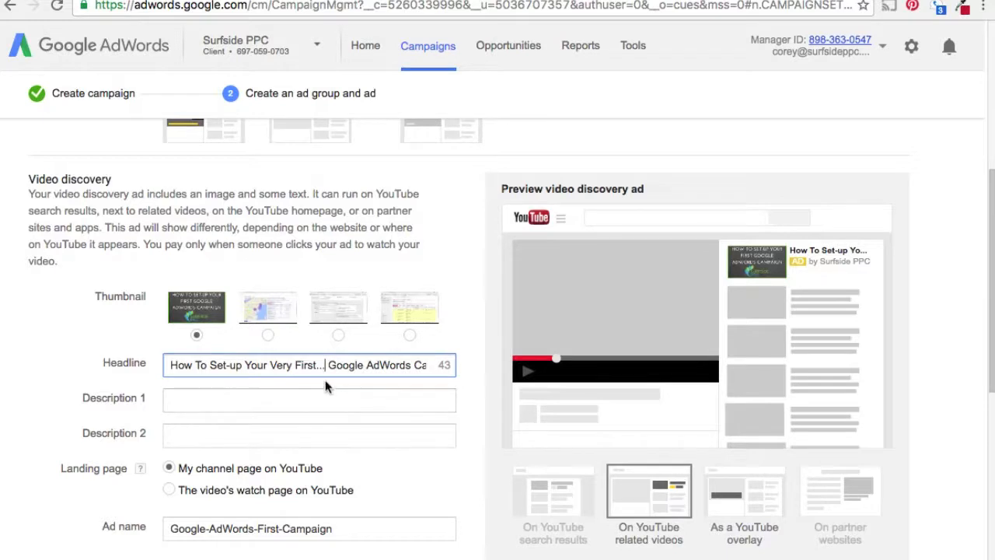
pyautogui.moveTo(328, 366); pyautogui.dragTo(247, 362)
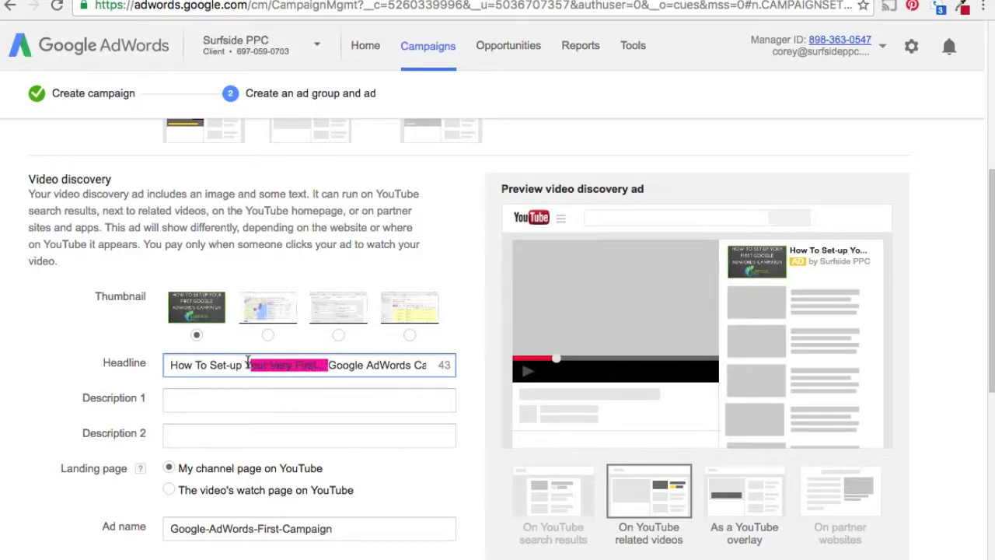
pyautogui.press('BackSpace')
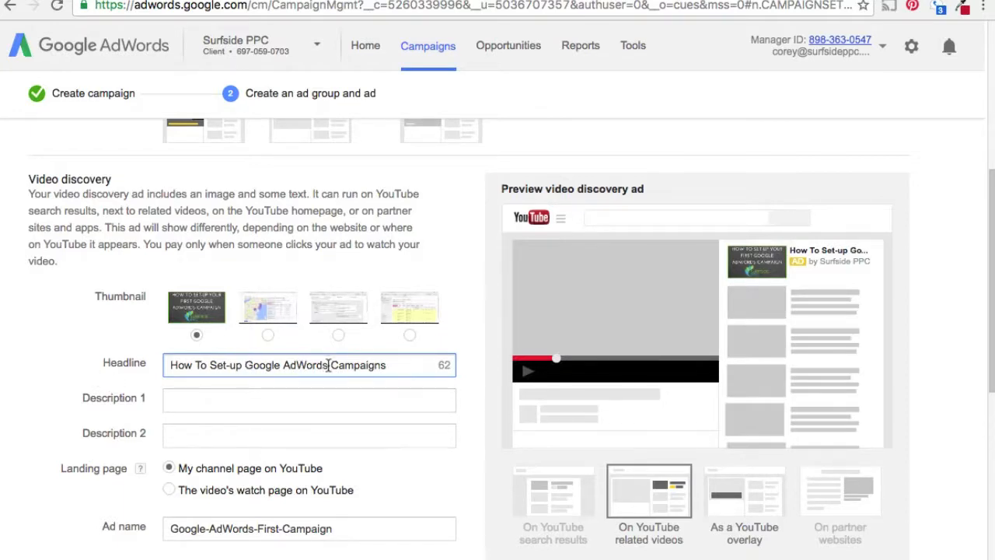
# Step: Enter "Discover how to set-up your first" and "Google AdWords campaign!" as the video discovery ad's two description lines
pyautogui.click(95, 338)
pyautogui.scroll(-1, 85, 325)
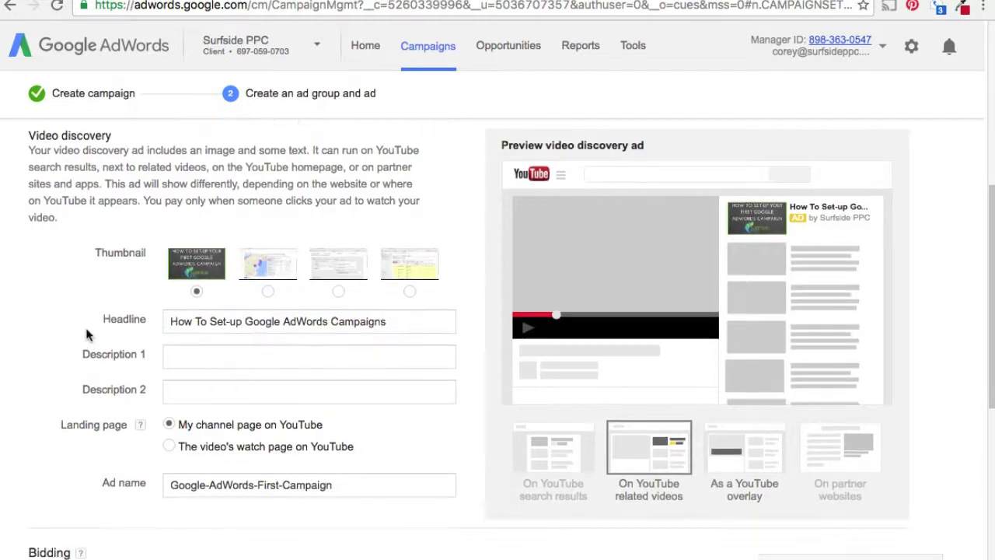
pyautogui.scroll(-1, 36, 317)
pyautogui.click(113, 328)
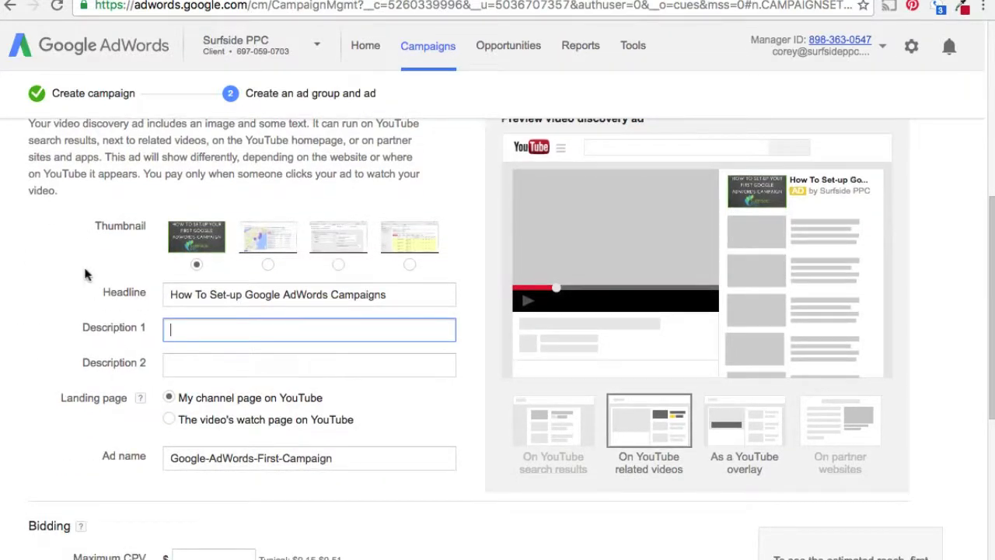
pyautogui.write('Discover how to set-up ')
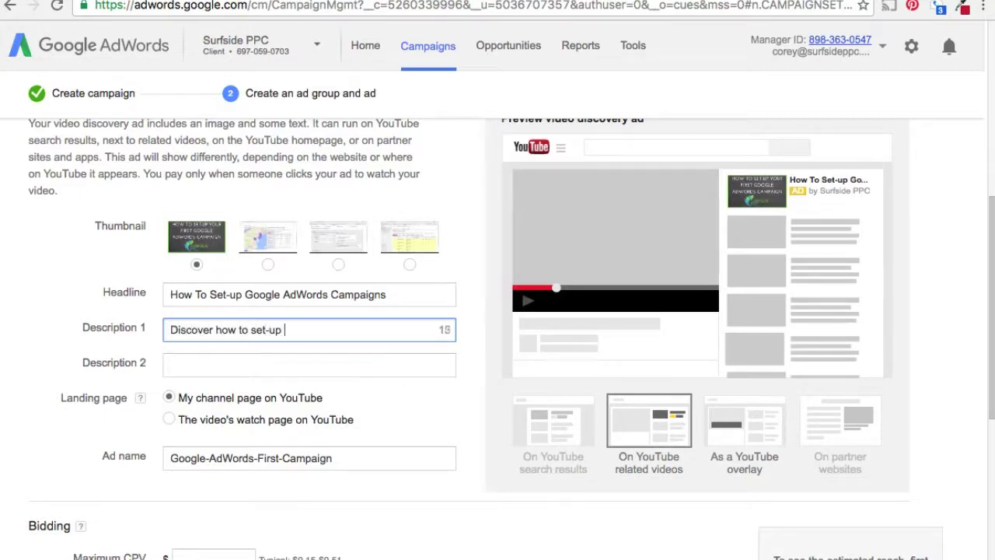
pyautogui.write('your first')
pyautogui.press('Tab')
pyautogui.write('Google AdWords campaign!')
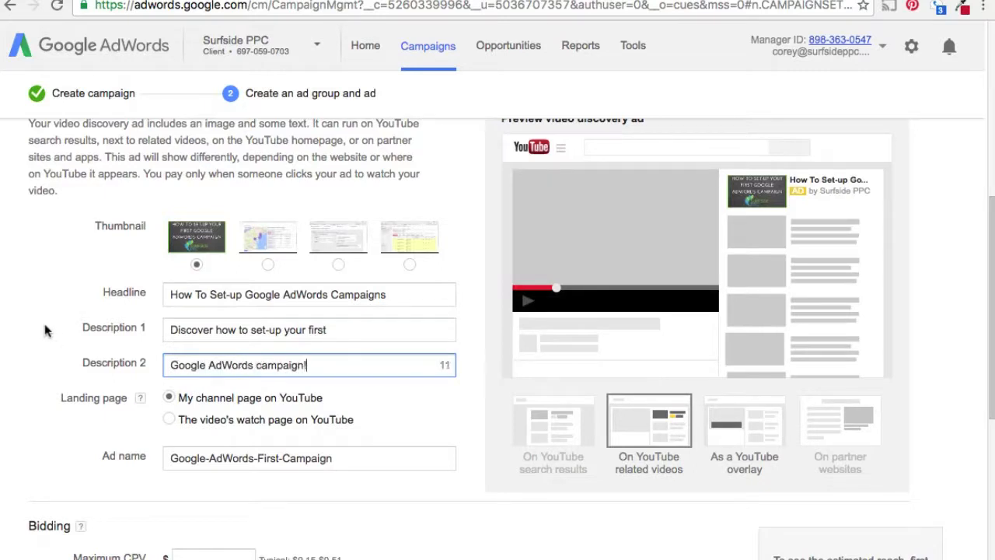
# Step: Set the discovery ad's landing page to the video's watch page on YouTube, and switch the ad format back to in-stream
pyautogui.click(49, 297)
pyautogui.scroll(-1, 55, 311)
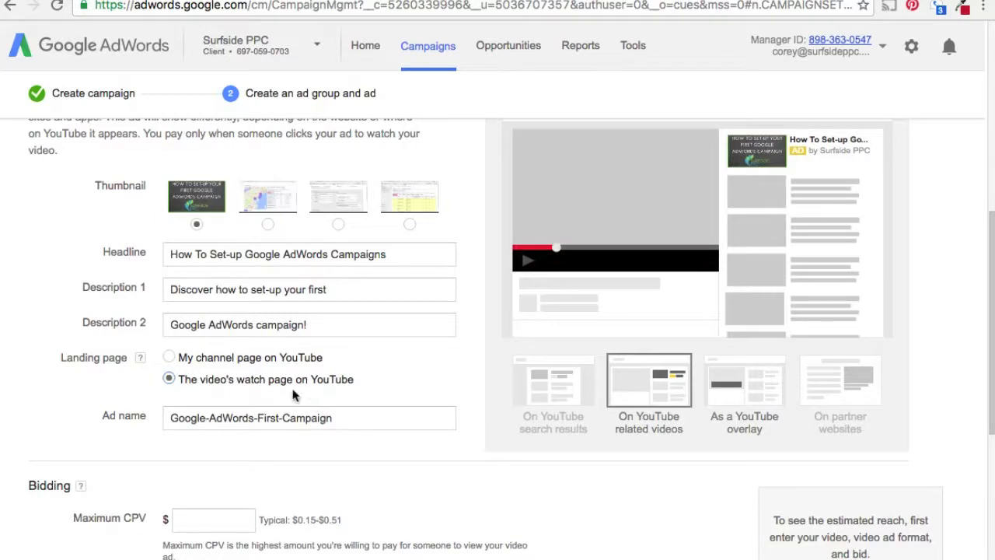
pyautogui.scroll(1, 95, 379)
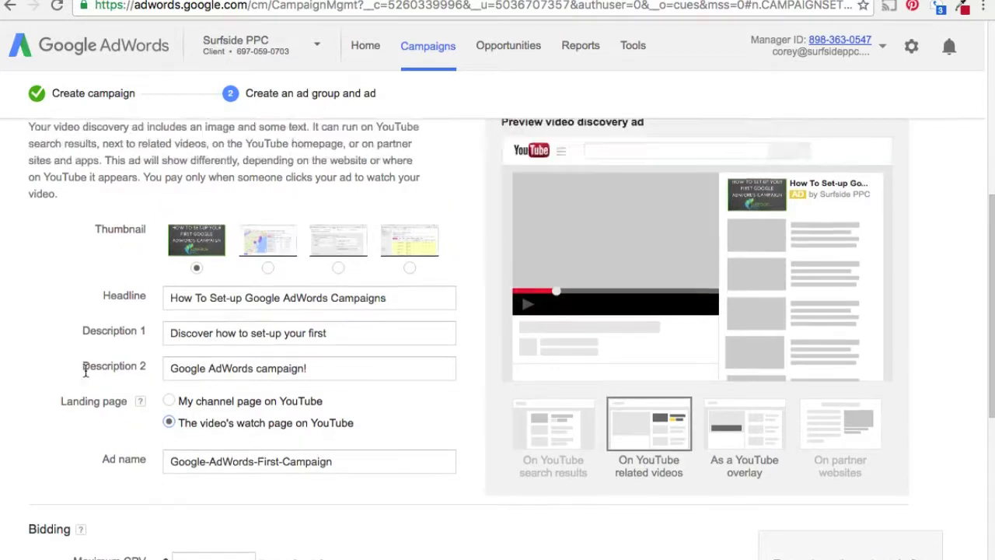
pyautogui.scroll(3, 76, 322)
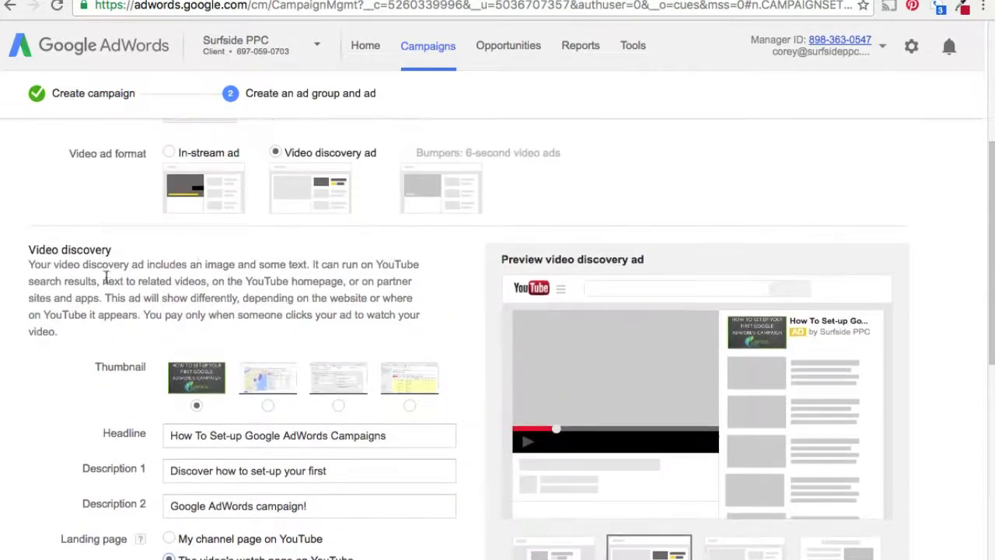
pyautogui.click(169, 153)
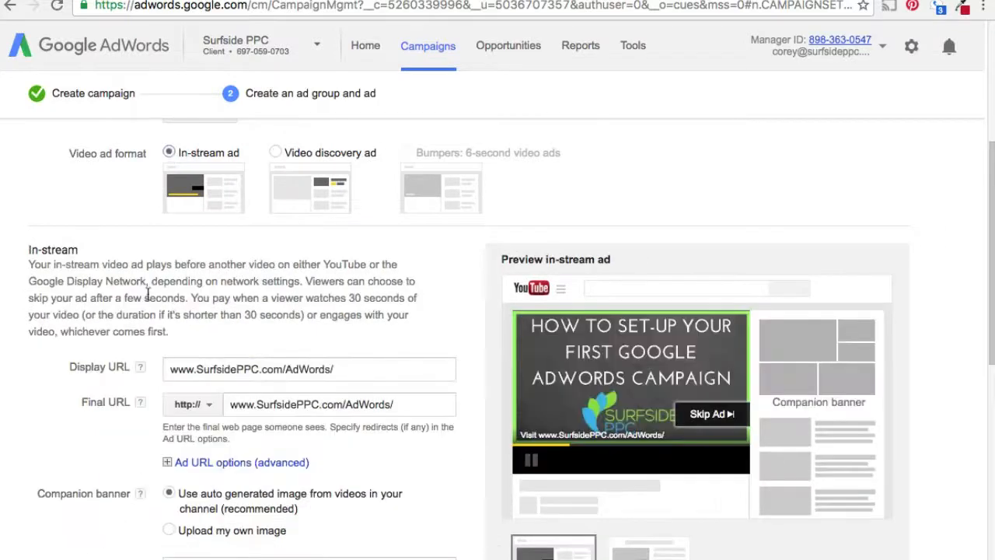
# Step: Set the ad group's maximum CPV bid to $0.10, leaving the popular videos bid adjustment empty
pyautogui.scroll(-5, 194, 273)
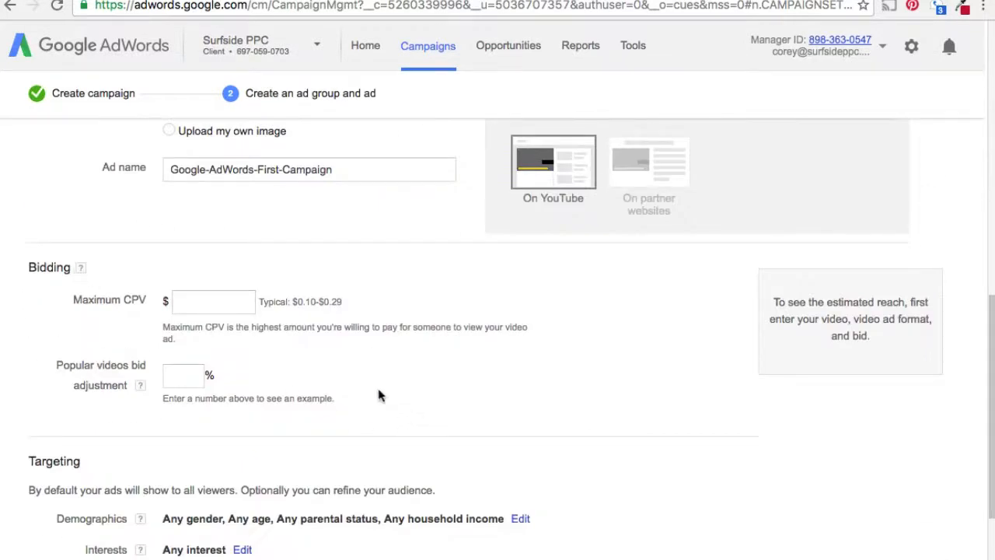
pyautogui.click(212, 305)
pyautogui.write('0')
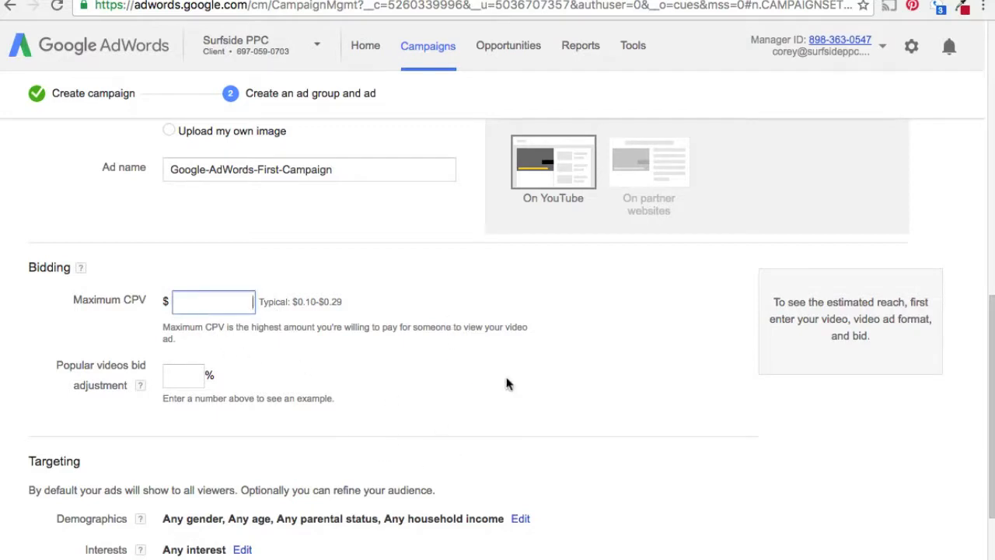
pyautogui.write('.1')
pyautogui.click(500, 312)
pyautogui.scroll(-1, 500, 312)
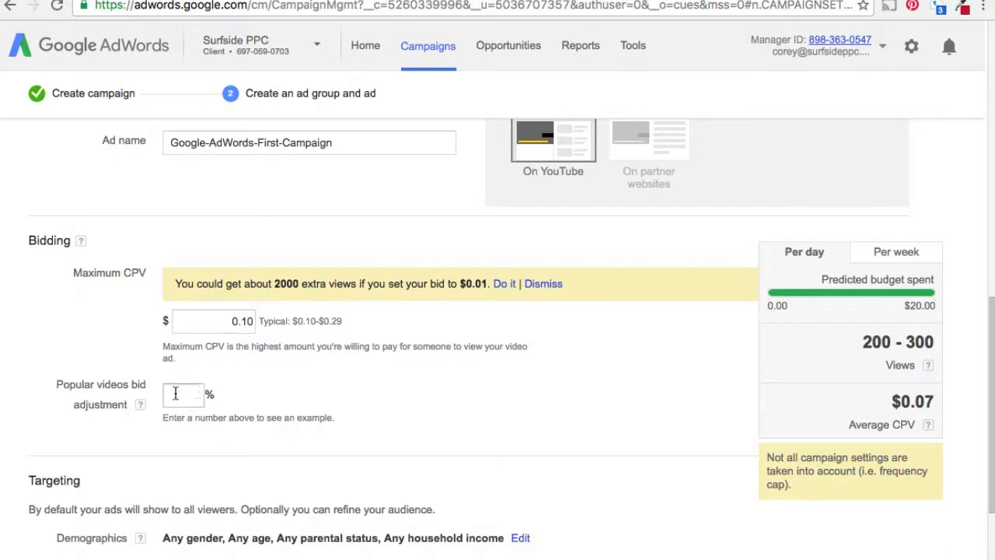
pyautogui.click(195, 398)
pyautogui.click(407, 391)
pyautogui.scroll(-2, 591, 399)
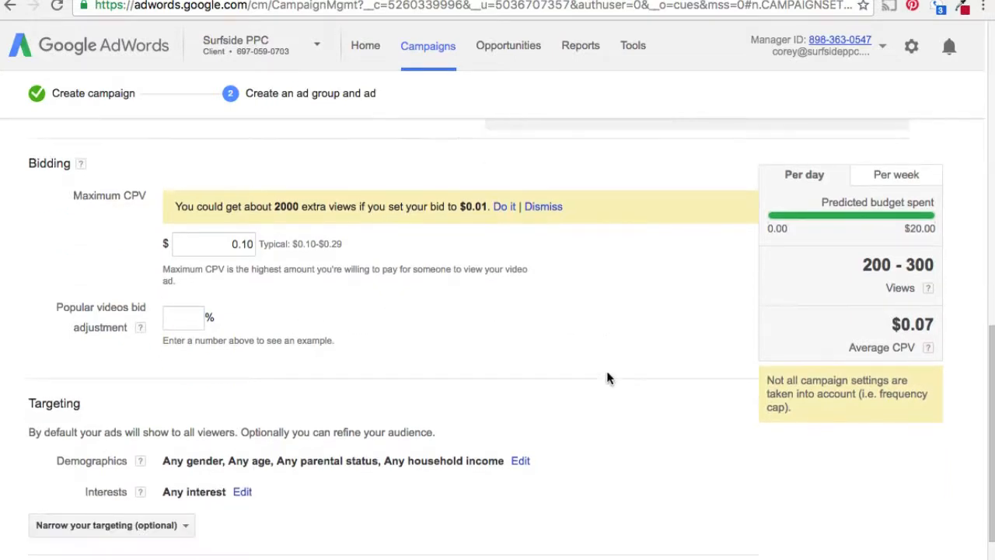
# Step: Check which optional methods are offered for narrowing the ad group's targeting
pyautogui.scroll(-1, 517, 323)
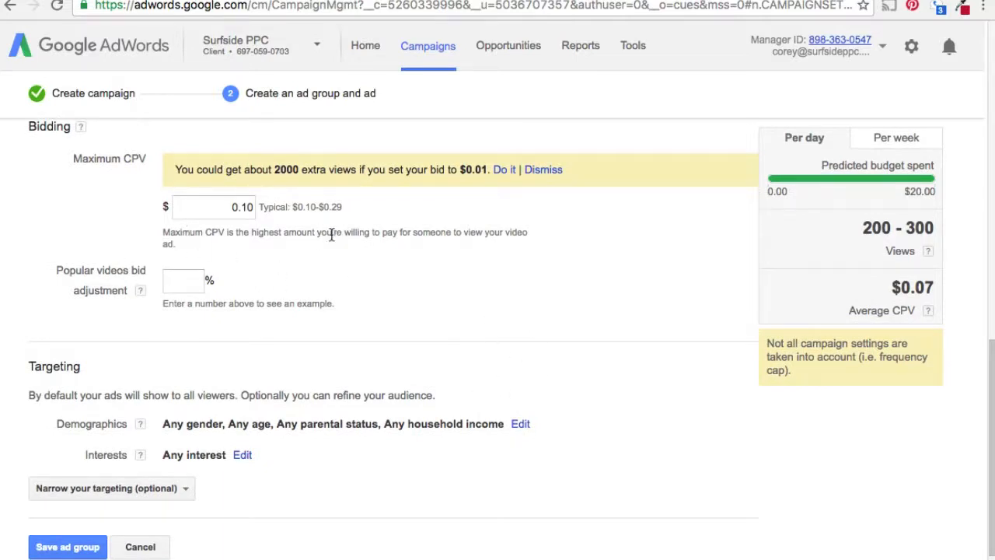
pyautogui.scroll(-2, 544, 288)
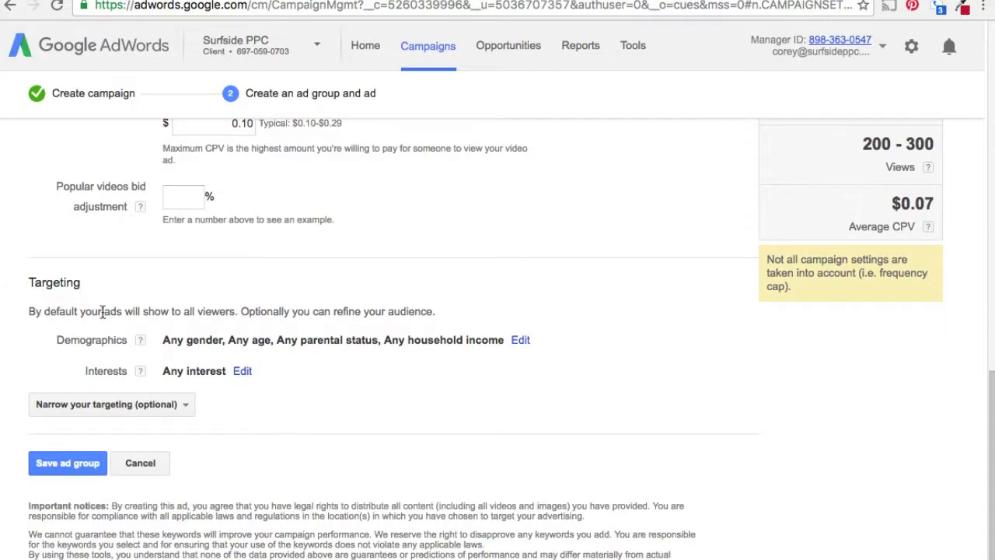
pyautogui.click(169, 404)
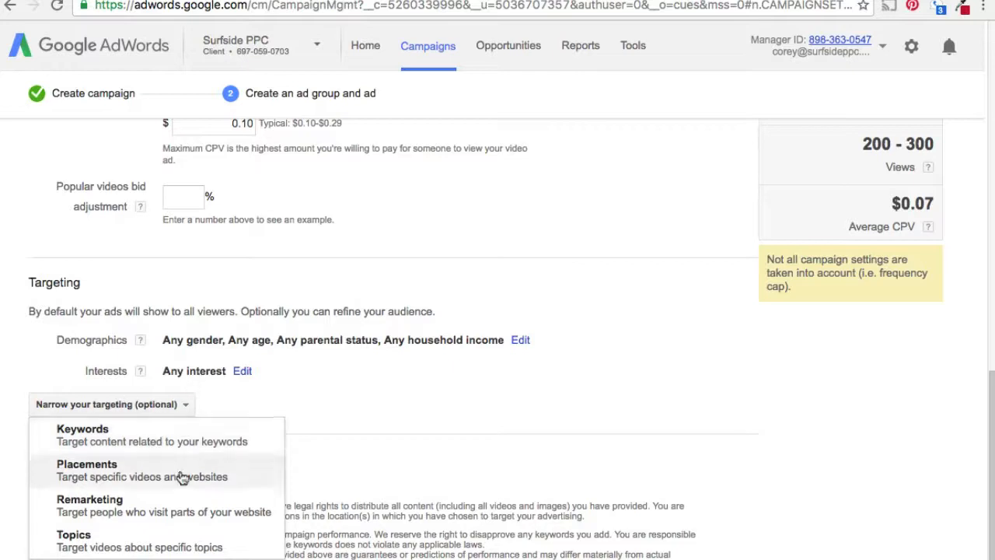
pyautogui.click(448, 410)
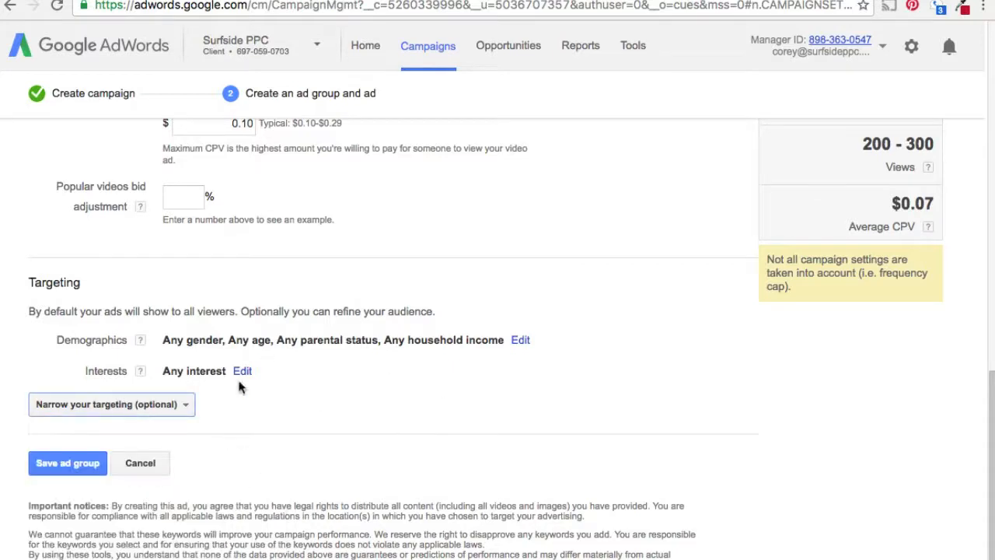
# Step: Exclude the Unknown and 18 - 24 age groups from the ad group's demographic targeting
pyautogui.click(520, 341)
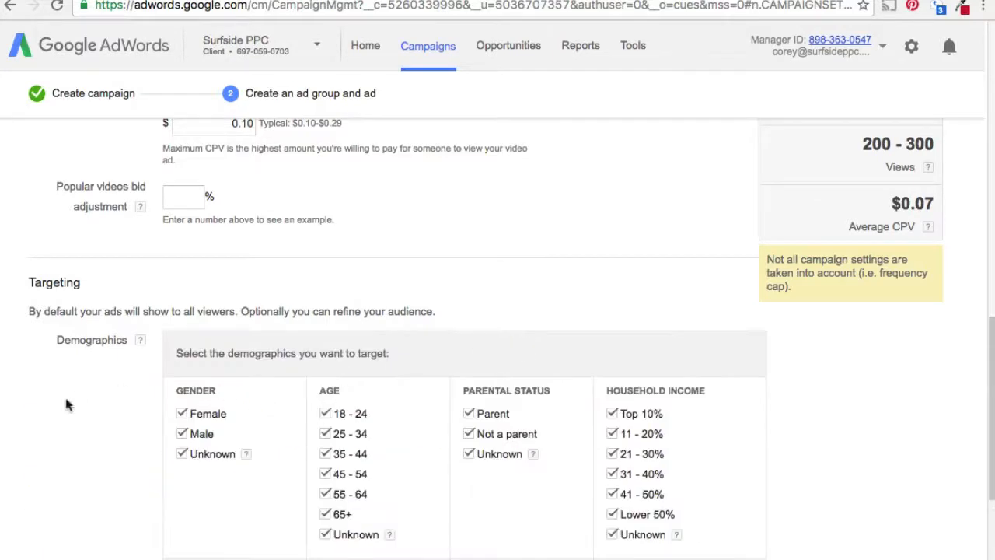
pyautogui.scroll(-3, 89, 389)
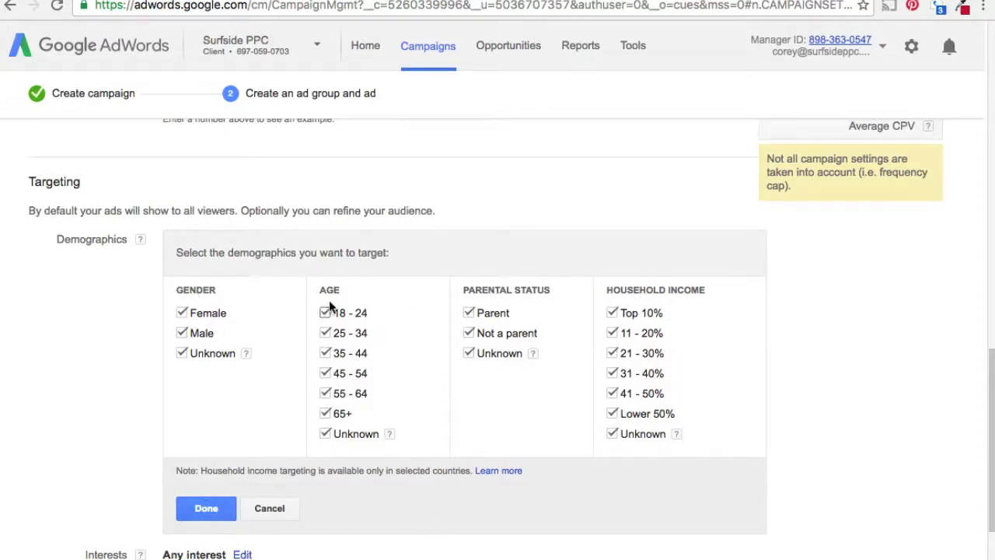
pyautogui.click(328, 437)
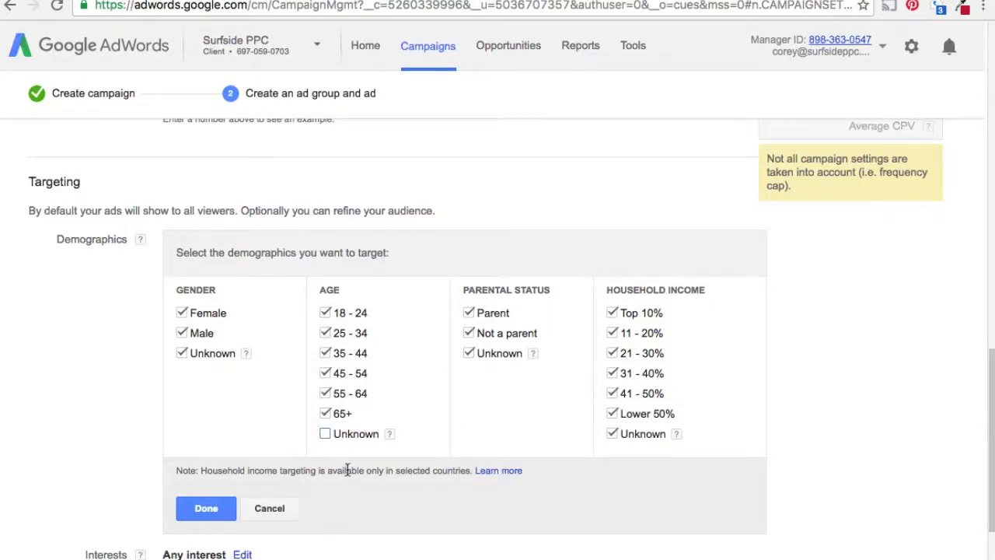
pyautogui.scroll(-1, 347, 471)
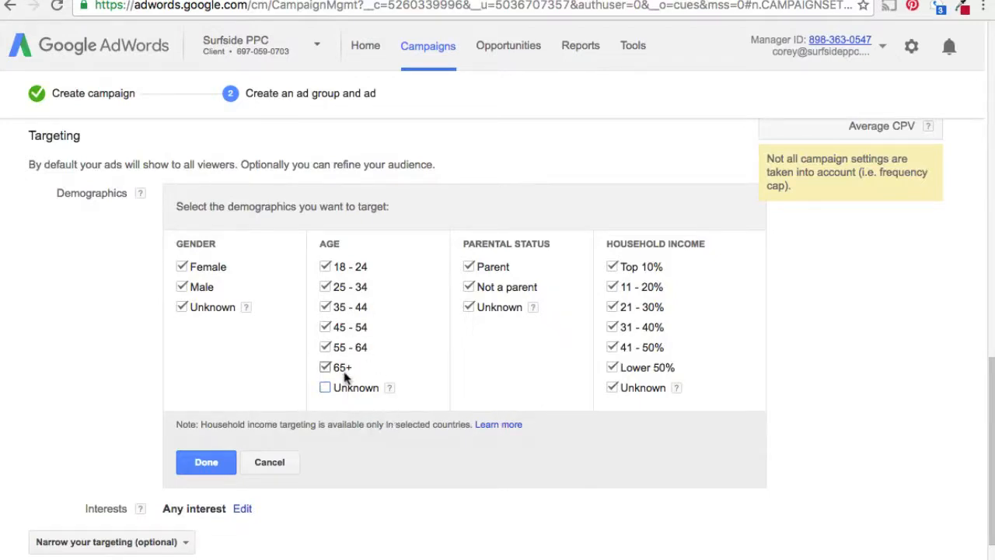
pyautogui.click(326, 267)
pyautogui.click(207, 462)
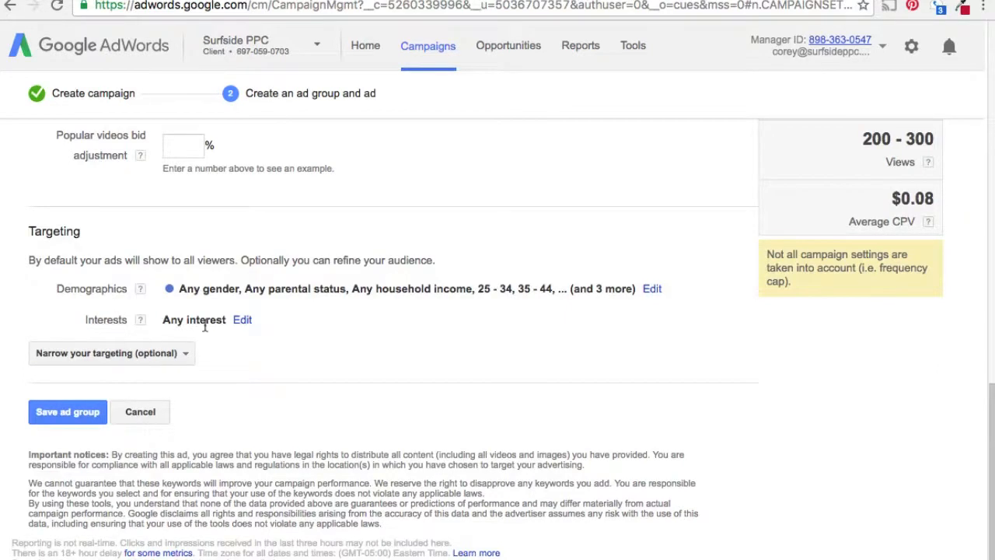
# Step: Open the ad group's interest targeting for editing and check the available audience types
pyautogui.click(243, 321)
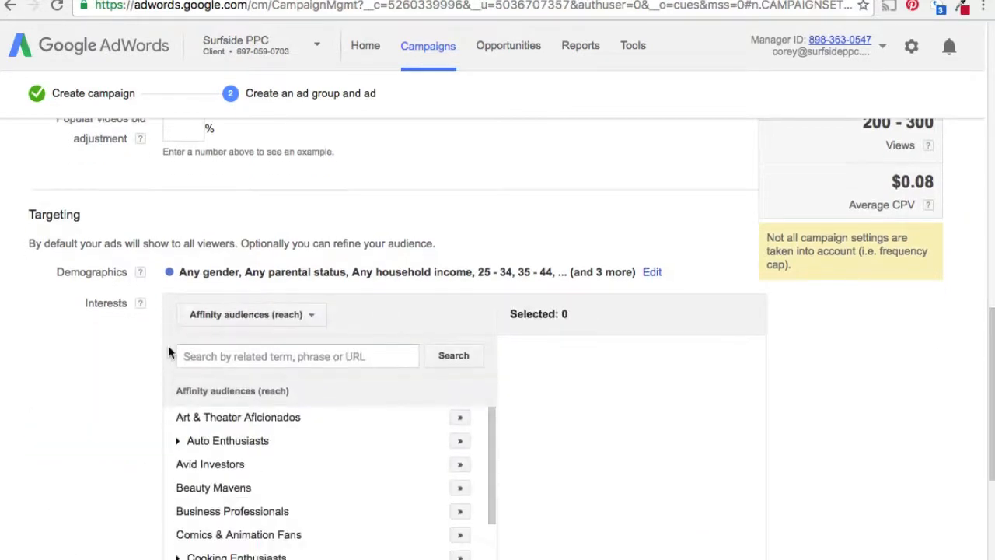
pyautogui.click(228, 316)
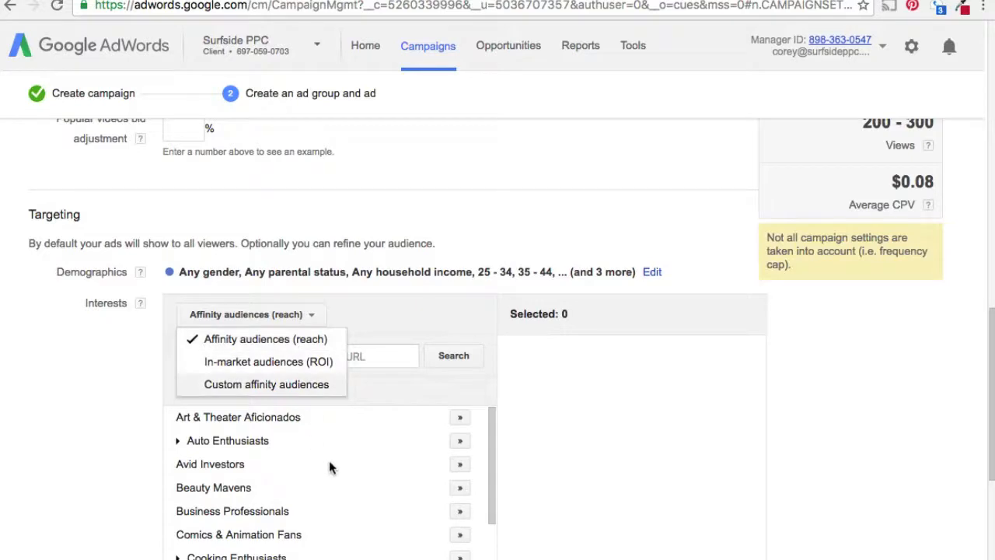
pyautogui.scroll(-2, 329, 460)
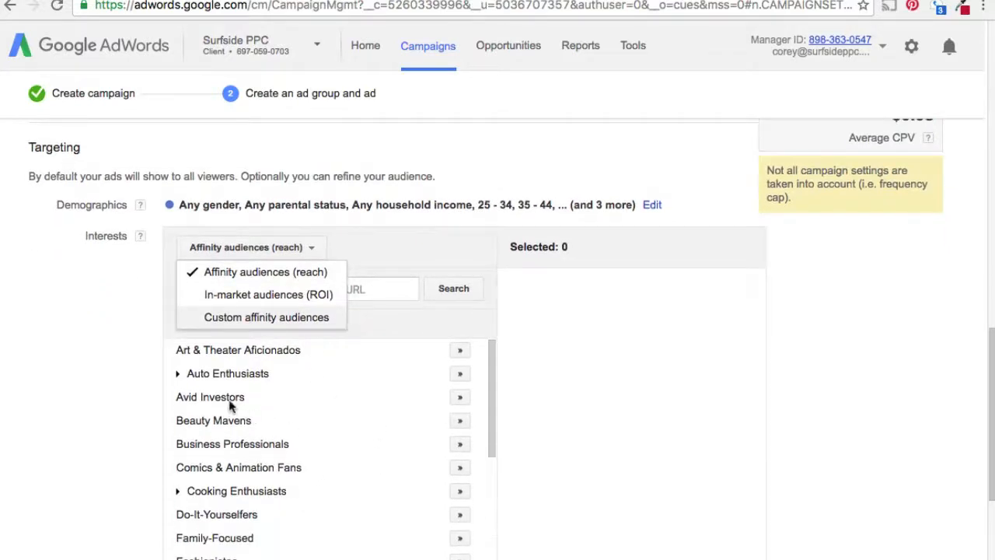
pyautogui.click(223, 397)
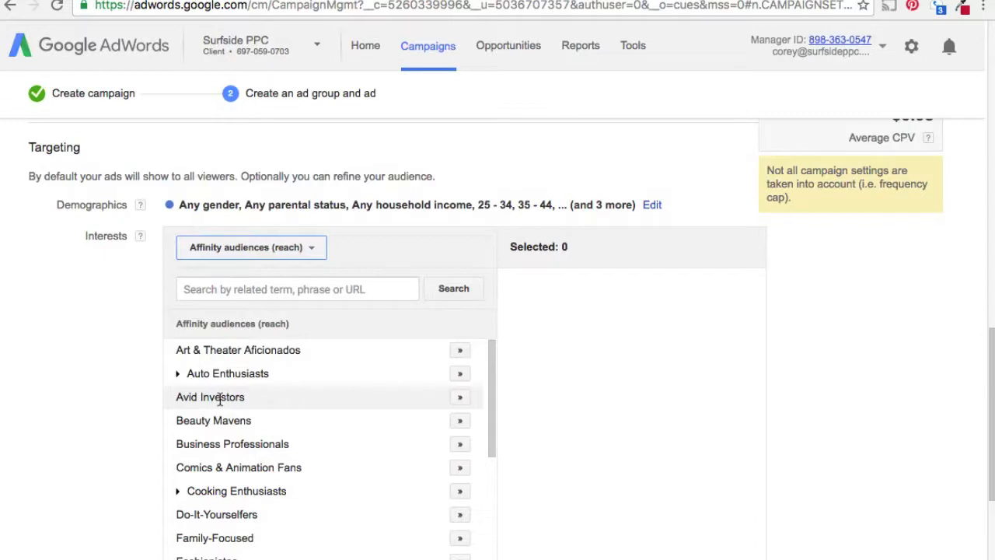
# Step: Switch the interests to in-market audiences (ROI) and look through the subcategories of Business Services
pyautogui.click(224, 248)
pyautogui.click(212, 293)
pyautogui.scroll(-5, 110, 366)
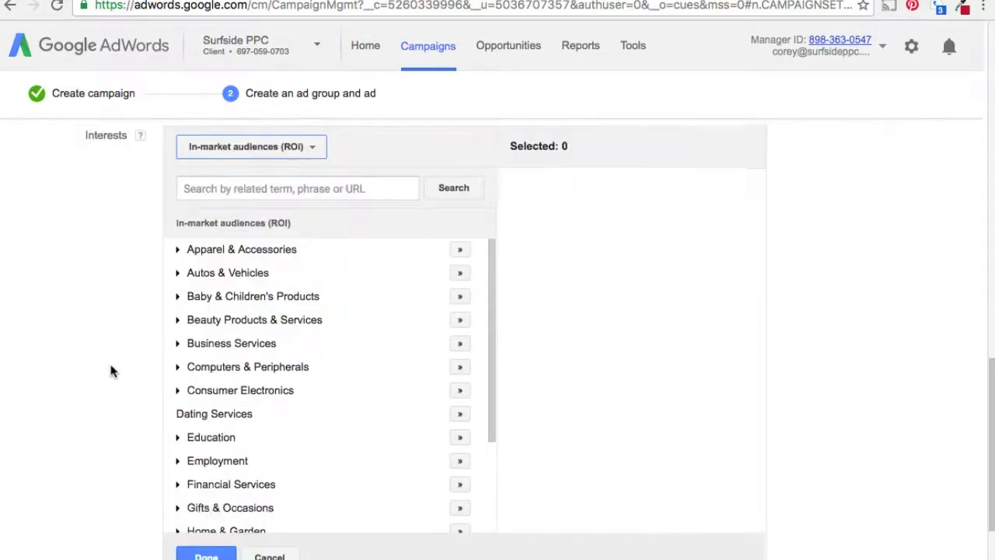
pyautogui.click(178, 243)
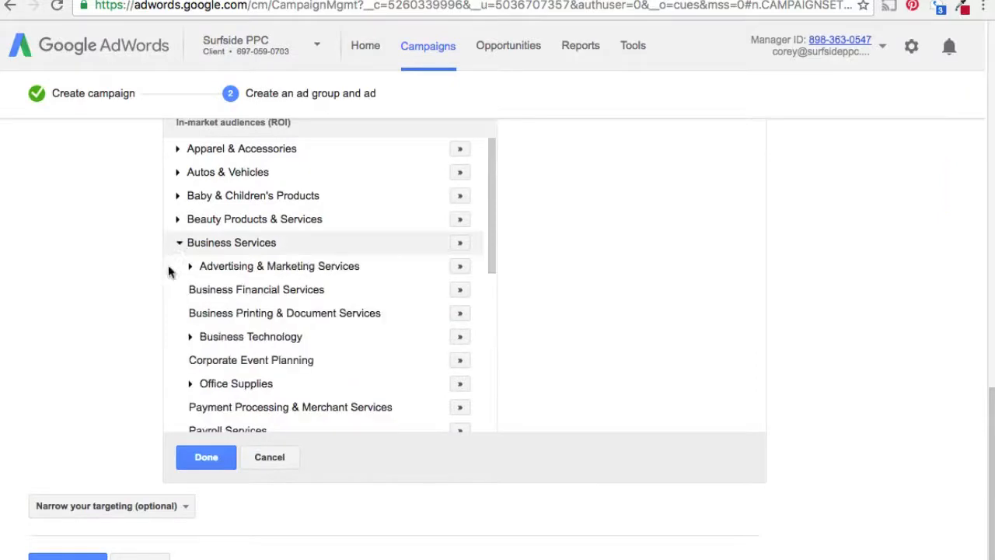
pyautogui.scroll(-1, 223, 288)
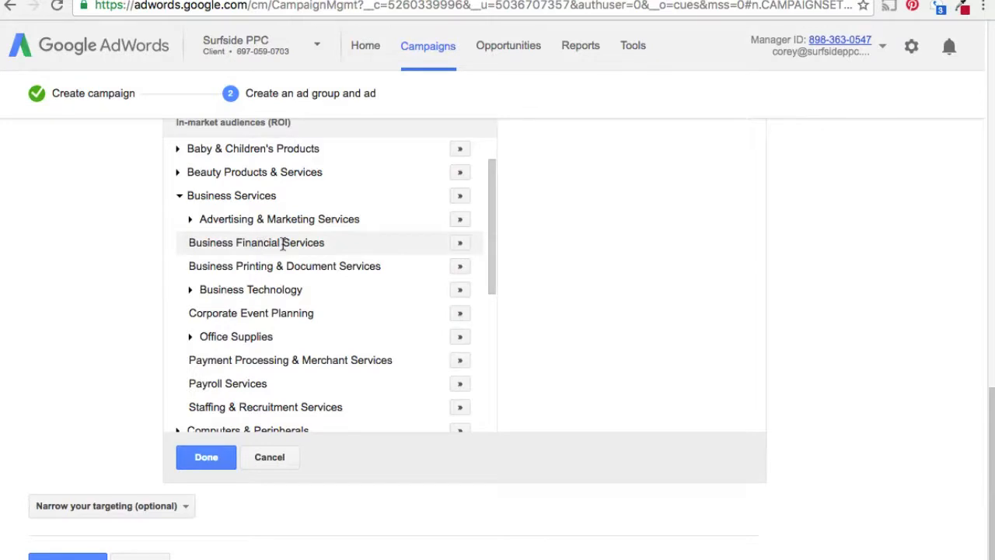
pyautogui.scroll(3, 289, 260)
pyautogui.scroll(1, 289, 270)
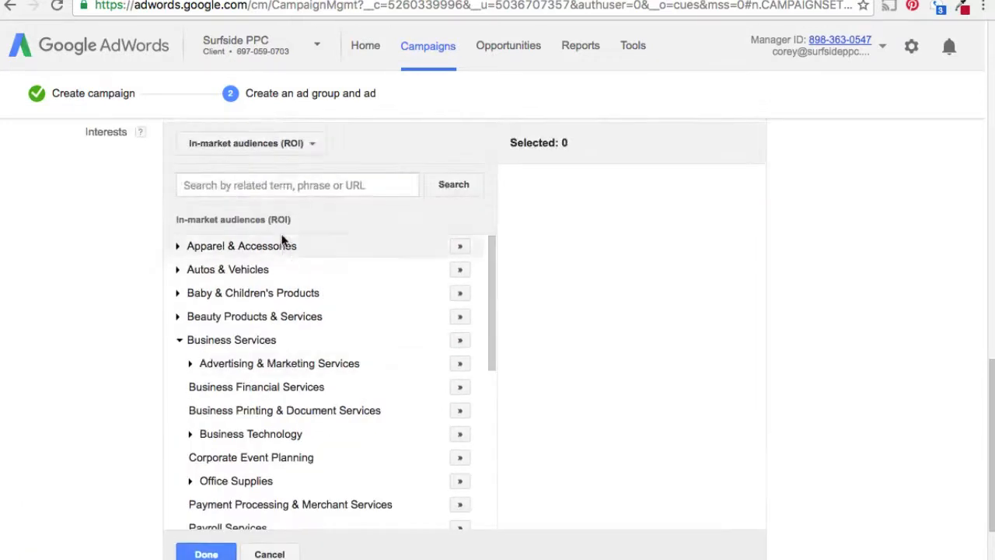
# Step: Return to the affinity audiences (reach) and examine the Avid Investors entry for comparison
pyautogui.click(267, 145)
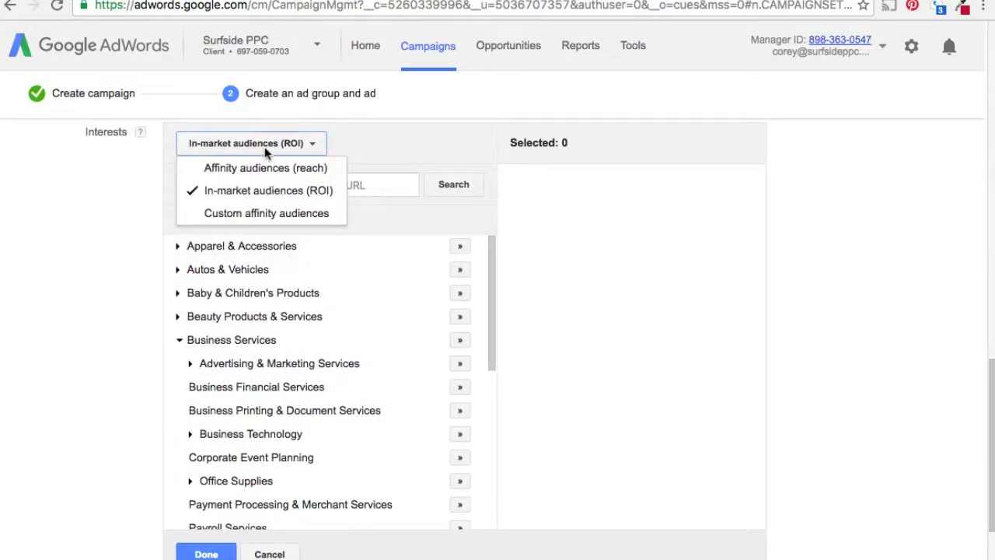
pyautogui.click(235, 174)
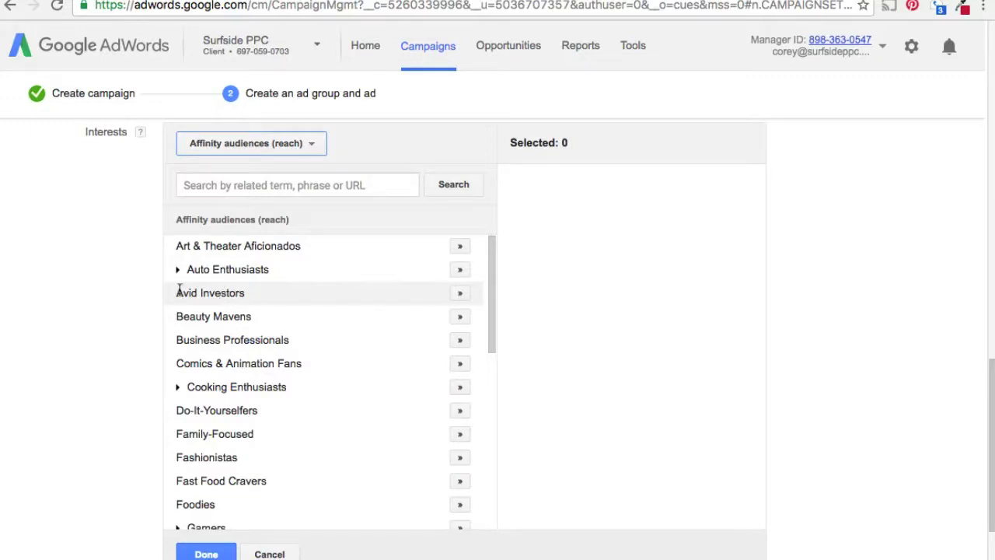
pyautogui.moveTo(176, 291); pyautogui.dragTo(256, 290)
pyautogui.click(262, 301)
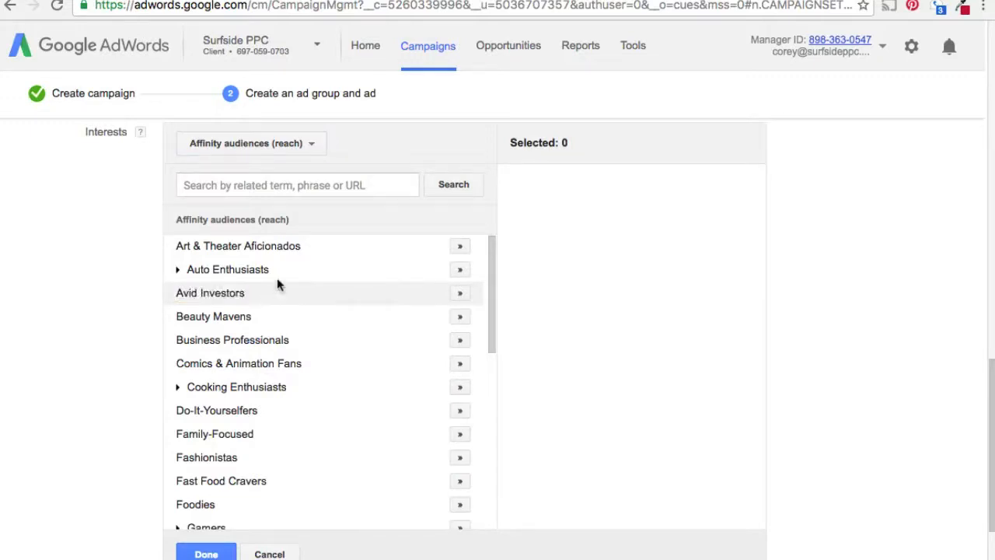
# Step: Add the in-market audience SEO & SEM Services, under Advertising & Marketing Services in Business Services, to the ad group's interests
pyautogui.click(243, 144)
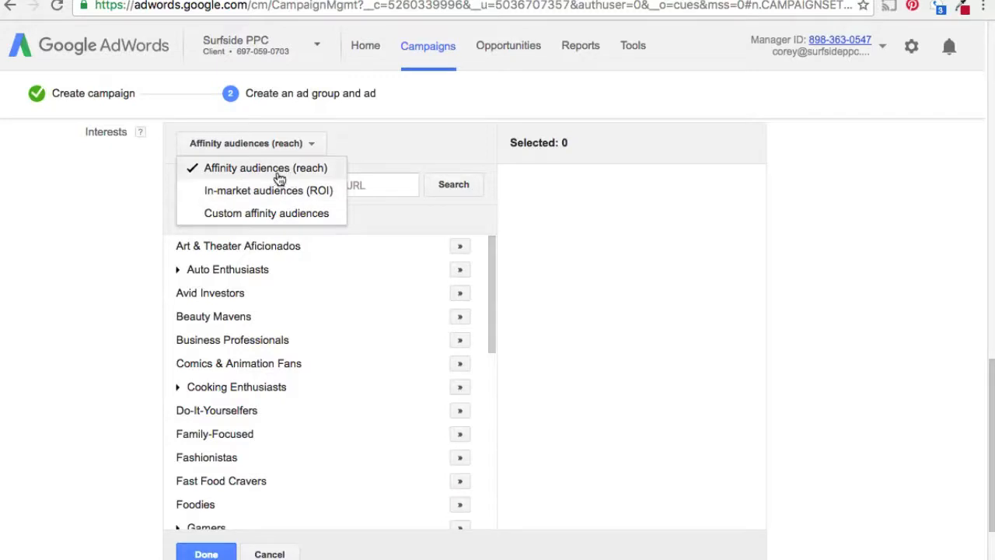
pyautogui.click(303, 191)
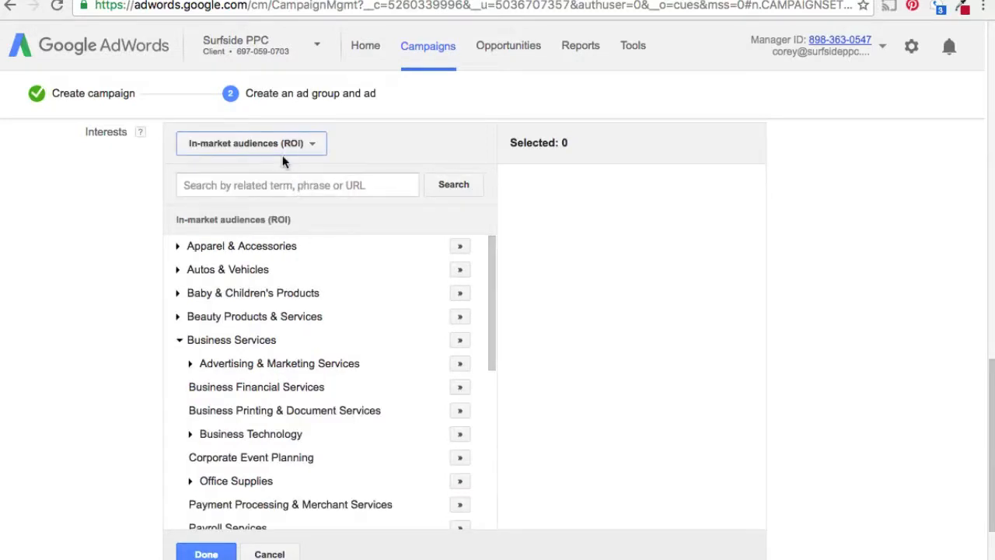
pyautogui.click(192, 369)
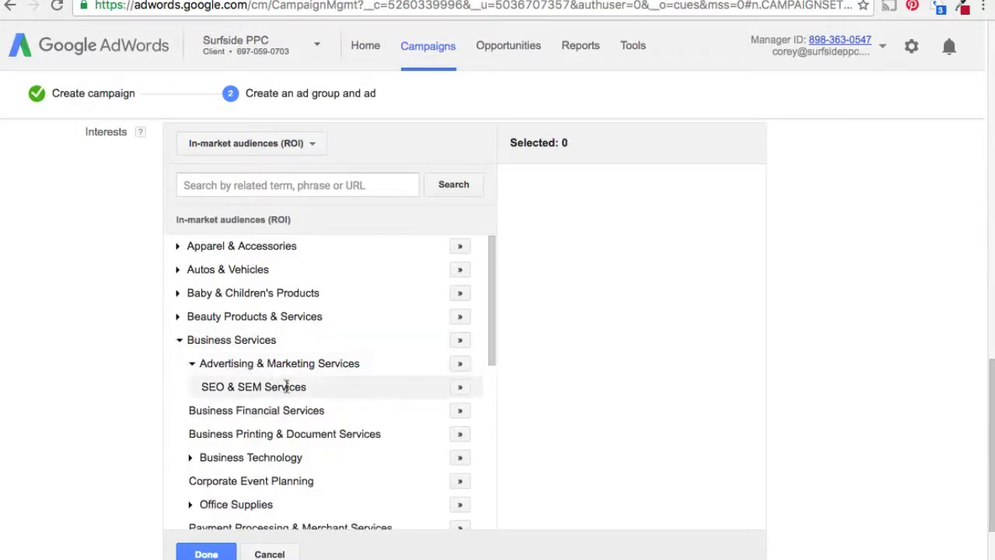
pyautogui.click(460, 387)
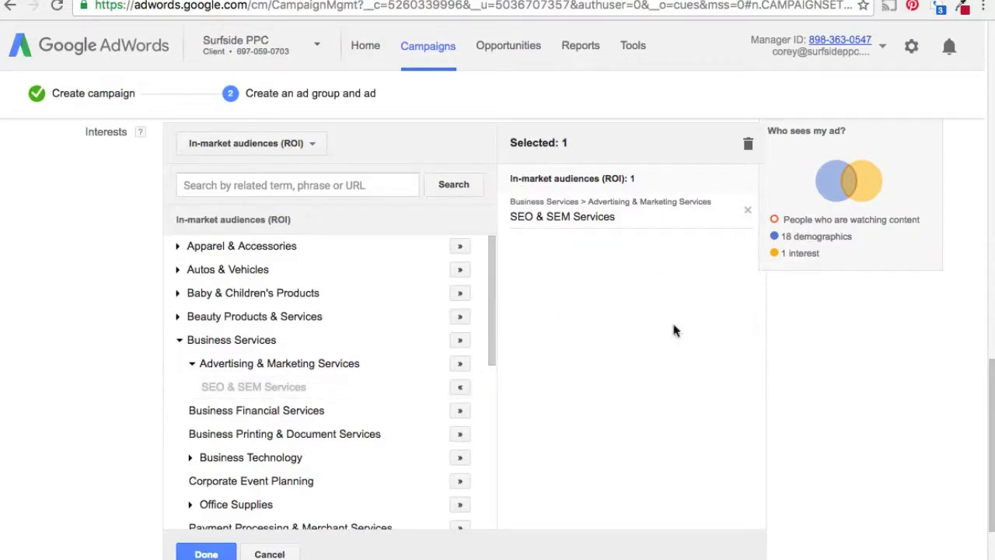
# Step: Examine the audience overlap diagram and the predicted daily budget, views and average CPV for the current targeting
pyautogui.scroll(2, 837, 248)
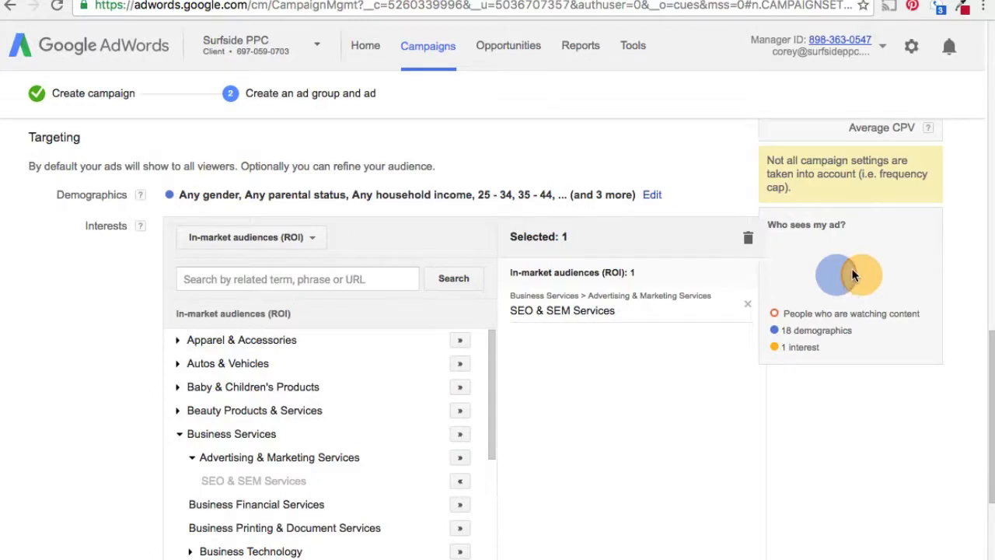
pyautogui.scroll(3, 853, 274)
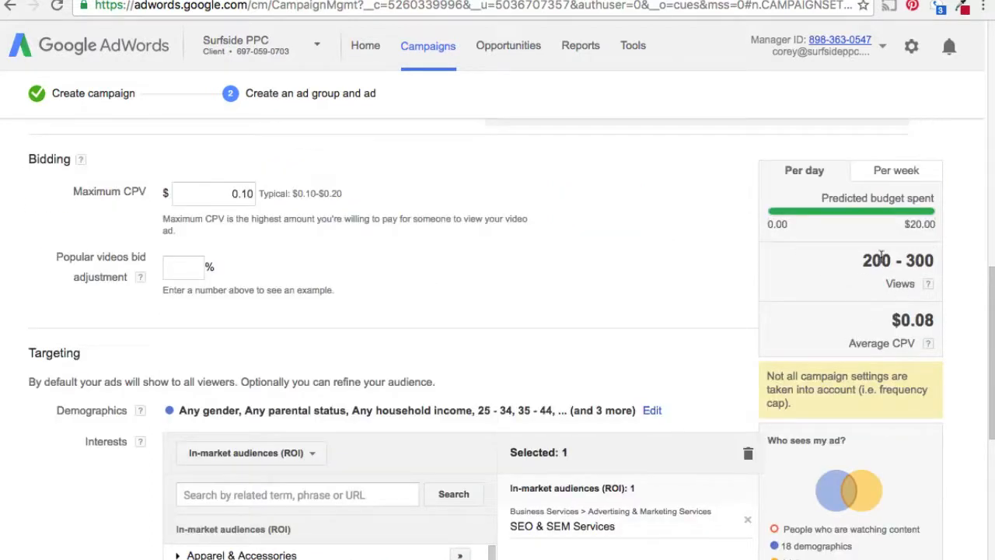
pyautogui.moveTo(816, 197); pyautogui.dragTo(894, 200)
pyautogui.click(228, 164)
pyautogui.scroll(-3, 596, 320)
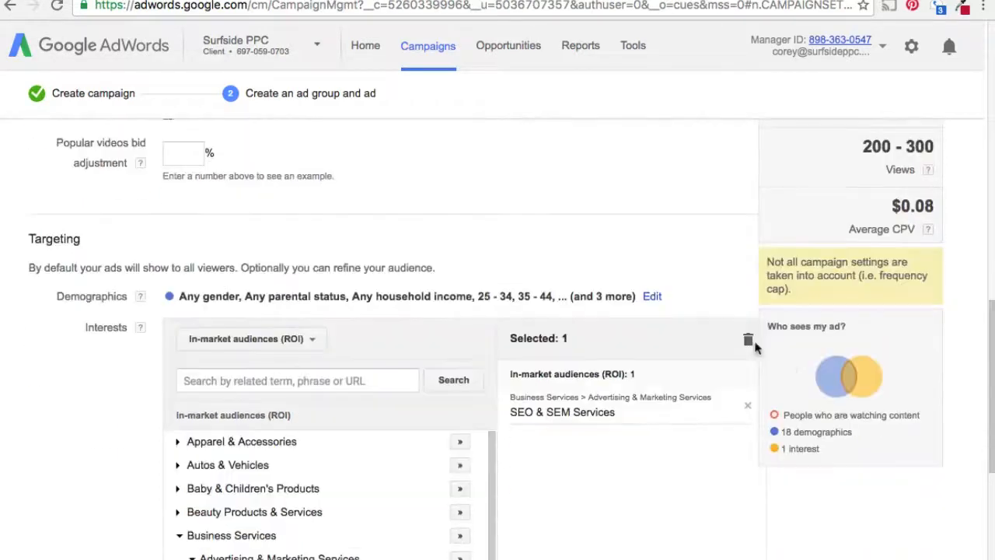
pyautogui.scroll(3, 792, 380)
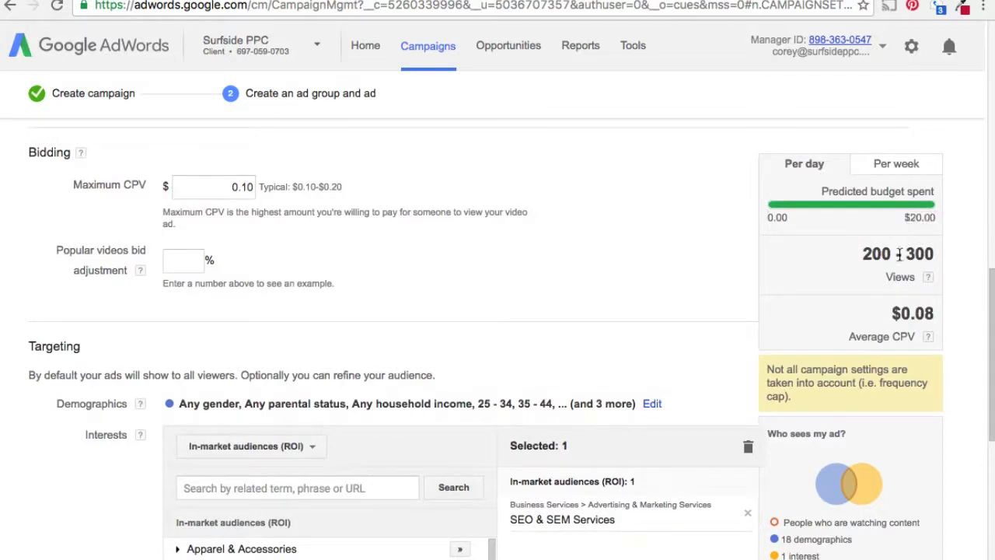
pyautogui.moveTo(862, 254); pyautogui.dragTo(929, 253)
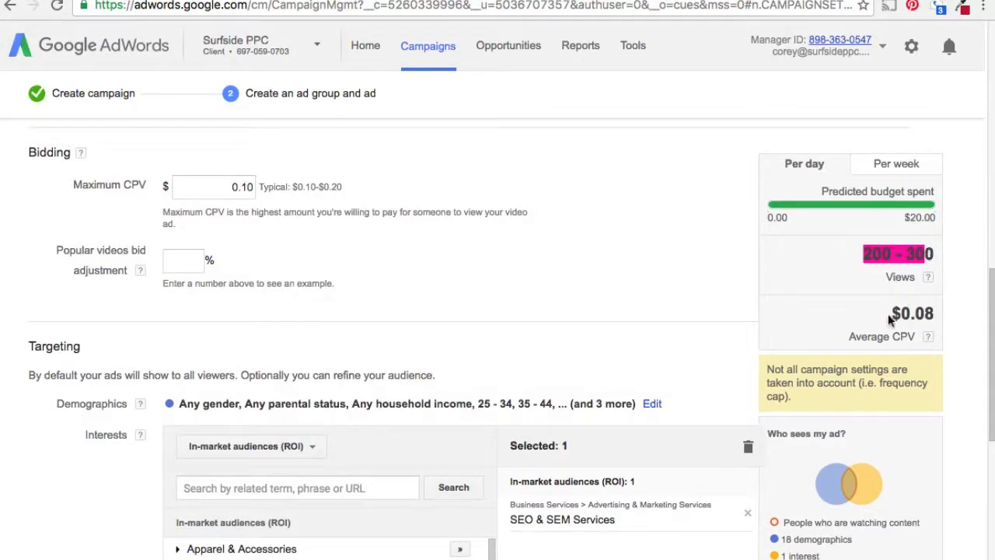
pyautogui.moveTo(891, 314); pyautogui.dragTo(933, 313)
pyautogui.click(917, 288)
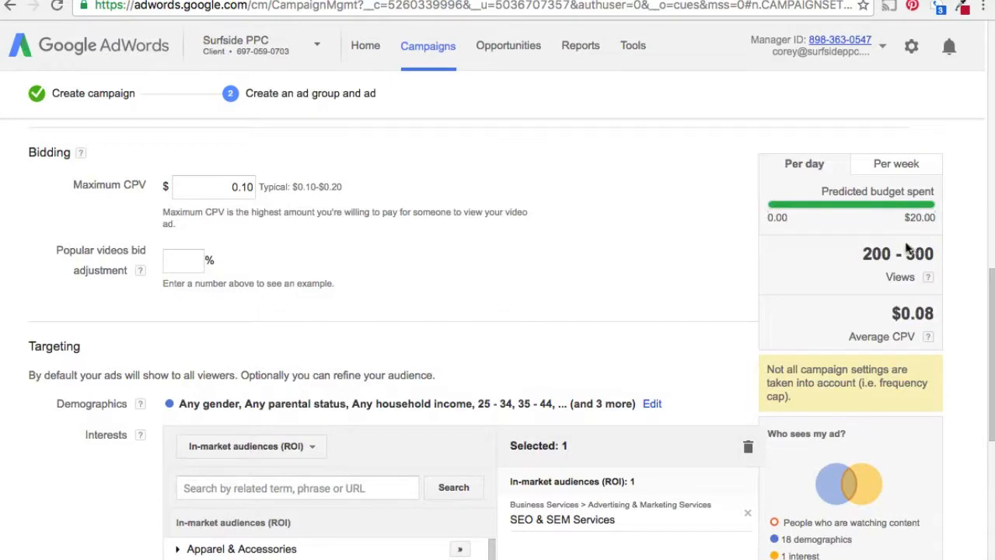
# Step: Try maximum CPV bids of $0.15 and $0.05, comparing the predicted daily budget spent, views and average CPV
pyautogui.click(203, 186)
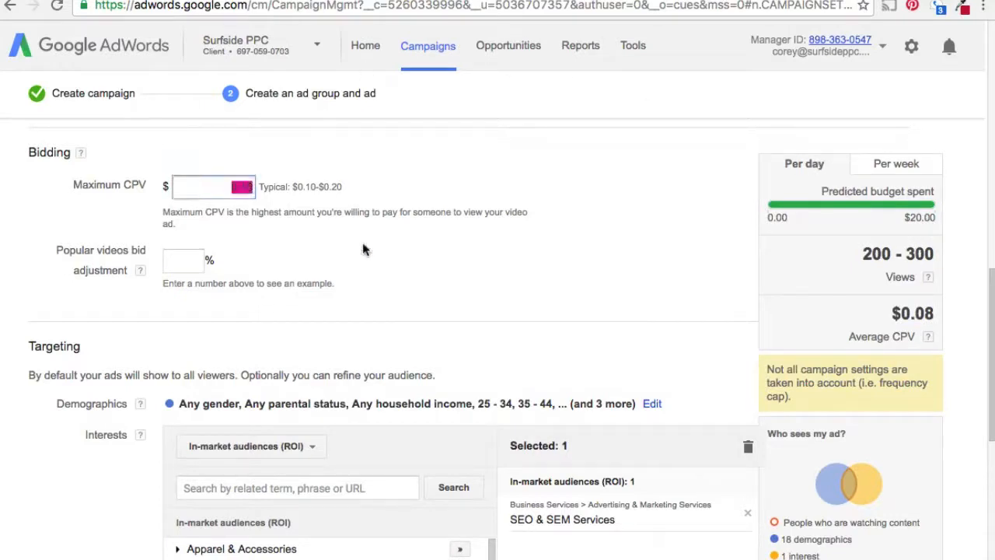
pyautogui.write('0.15')
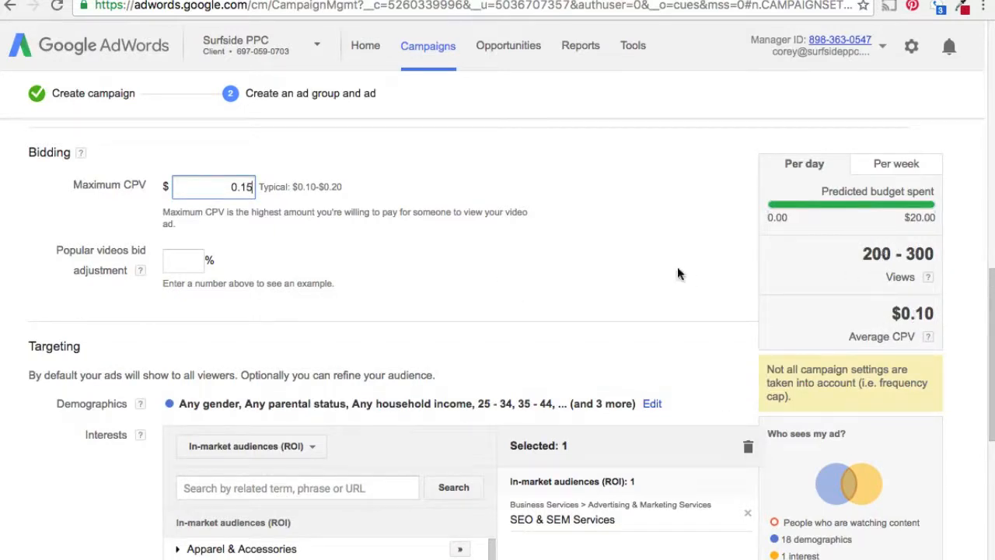
pyautogui.click(206, 189)
pyautogui.moveTo(233, 188); pyautogui.dragTo(298, 188)
pyautogui.write('0.05')
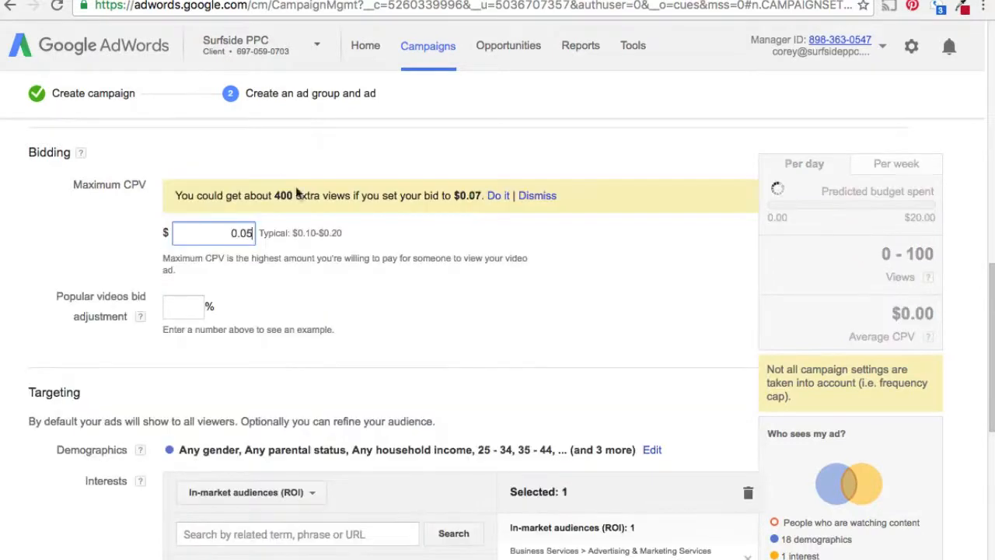
pyautogui.click(585, 284)
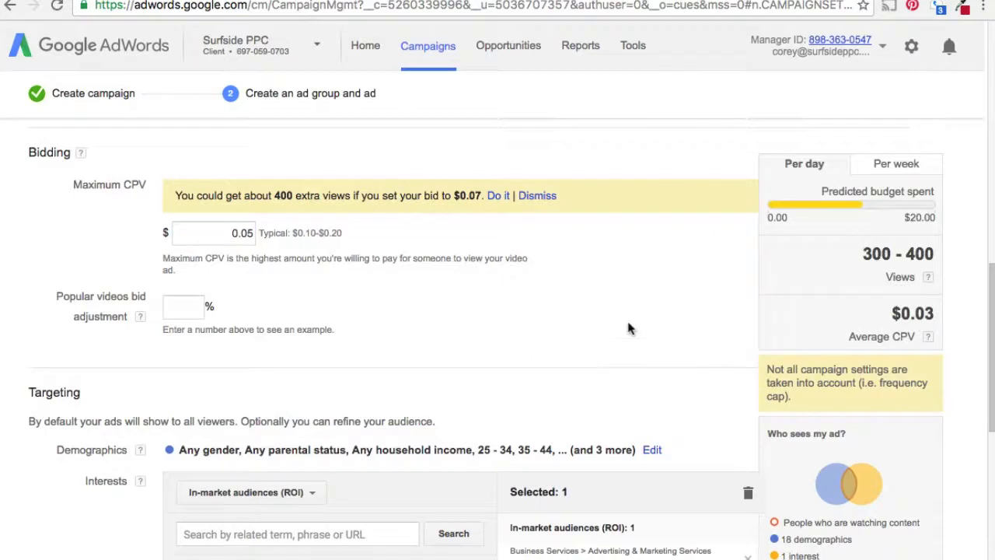
pyautogui.moveTo(861, 253); pyautogui.dragTo(942, 249)
pyautogui.click(921, 253)
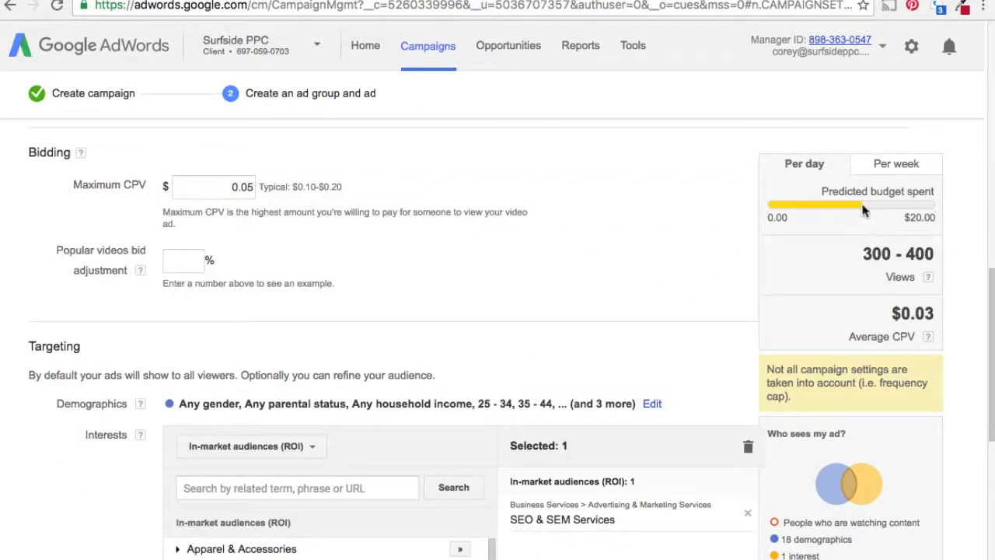
pyautogui.moveTo(891, 314); pyautogui.dragTo(937, 324)
pyautogui.click(937, 324)
# Step: Enter a maximum CPV of $0.10, apply the suggested $0.07 bid instead and check the average CPV estimate
pyautogui.moveTo(232, 189); pyautogui.dragTo(293, 189)
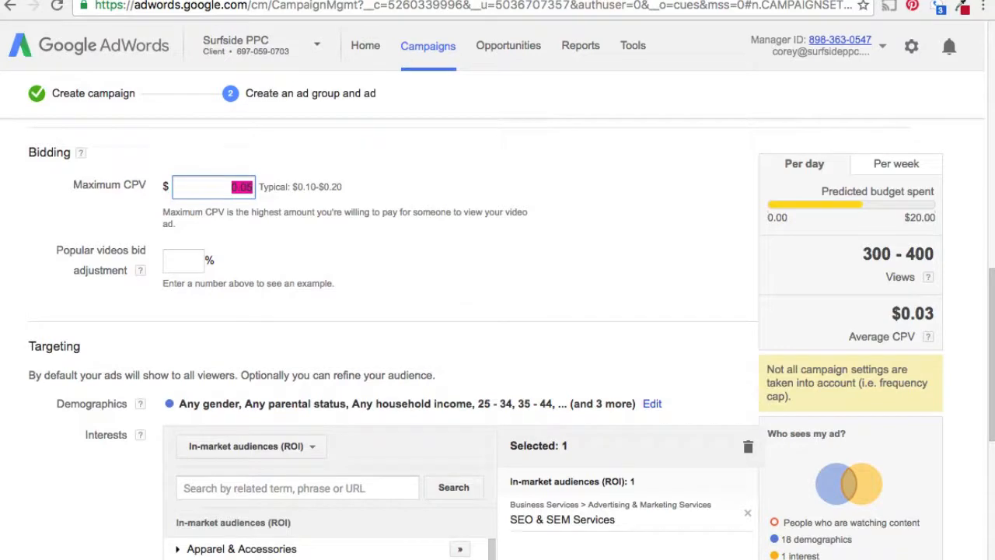
pyautogui.write('0.10')
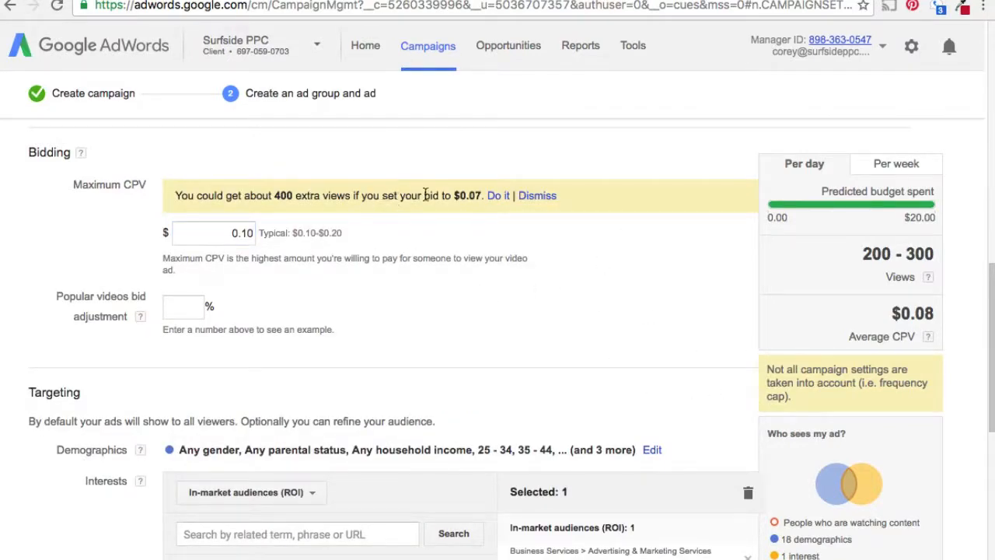
pyautogui.click(498, 195)
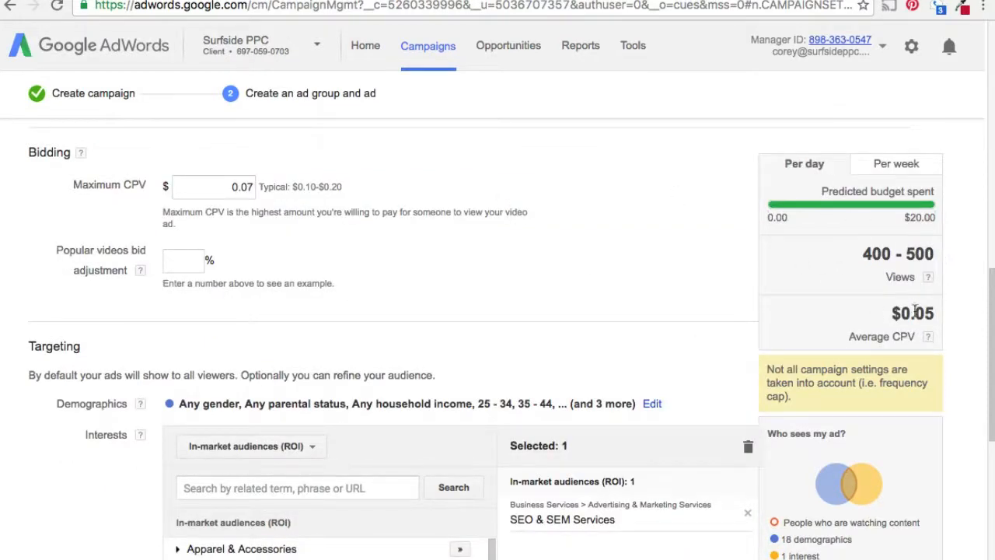
pyautogui.moveTo(892, 319); pyautogui.dragTo(939, 319)
pyautogui.click(938, 319)
# Step: Review the daily forecast against the selected audience and finish editing the ad group's interest targeting
pyautogui.scroll(-5, 623, 287)
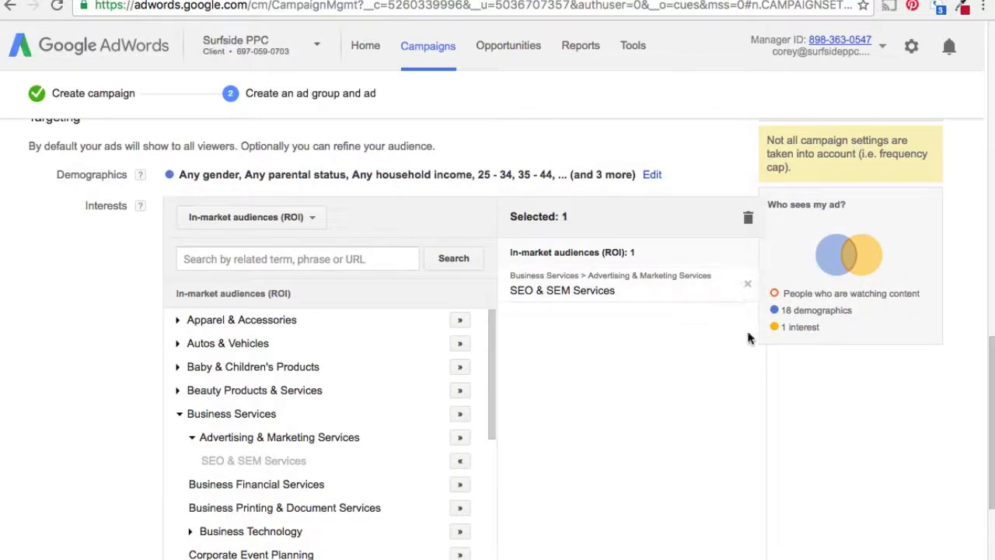
pyautogui.scroll(5, 694, 325)
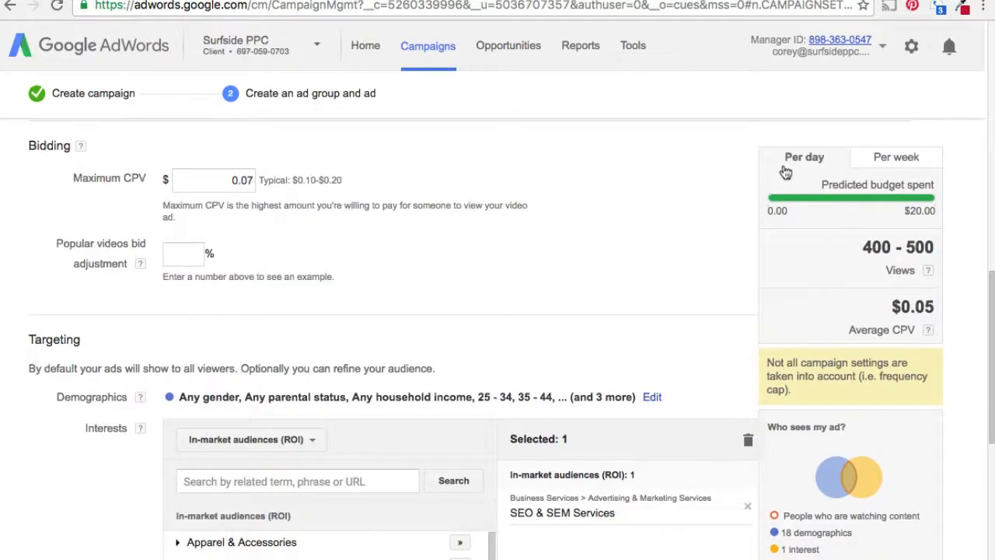
pyautogui.scroll(-6, 697, 238)
pyautogui.scroll(-1, 700, 349)
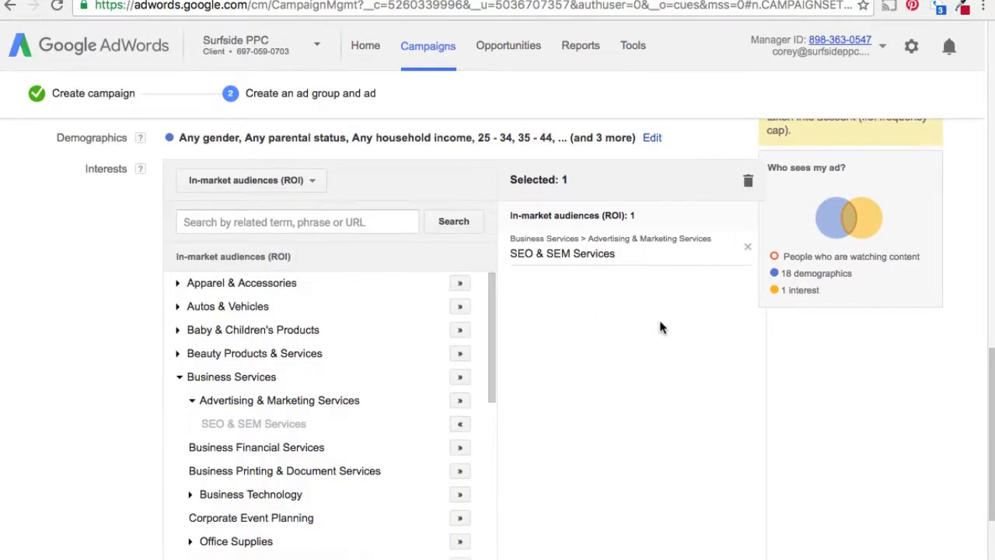
pyautogui.click(211, 437)
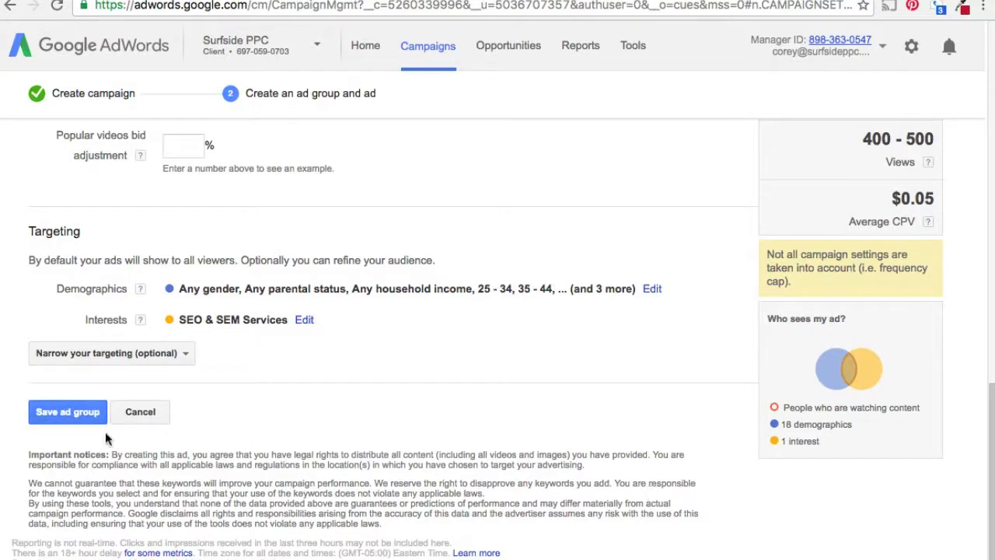
# Step: Narrow the ad group's targeting by keywords and get the empty keyword list ready for entry
pyautogui.click(120, 358)
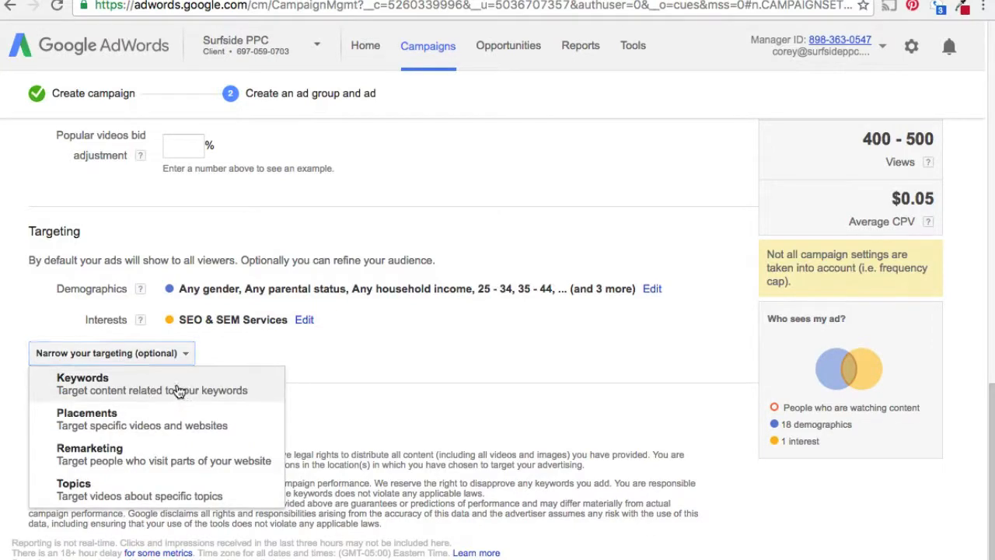
pyautogui.click(158, 372)
pyautogui.scroll(-3, 608, 393)
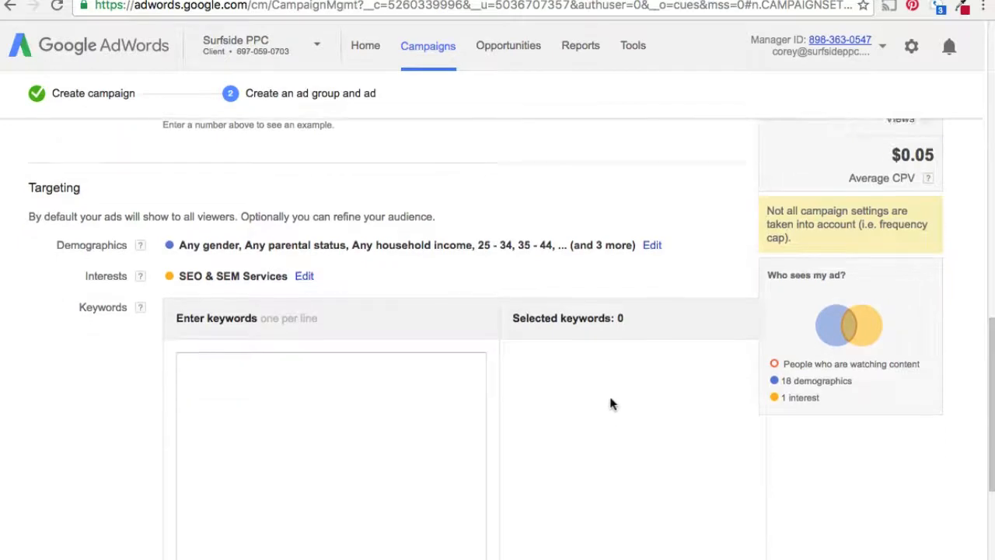
pyautogui.click(380, 283)
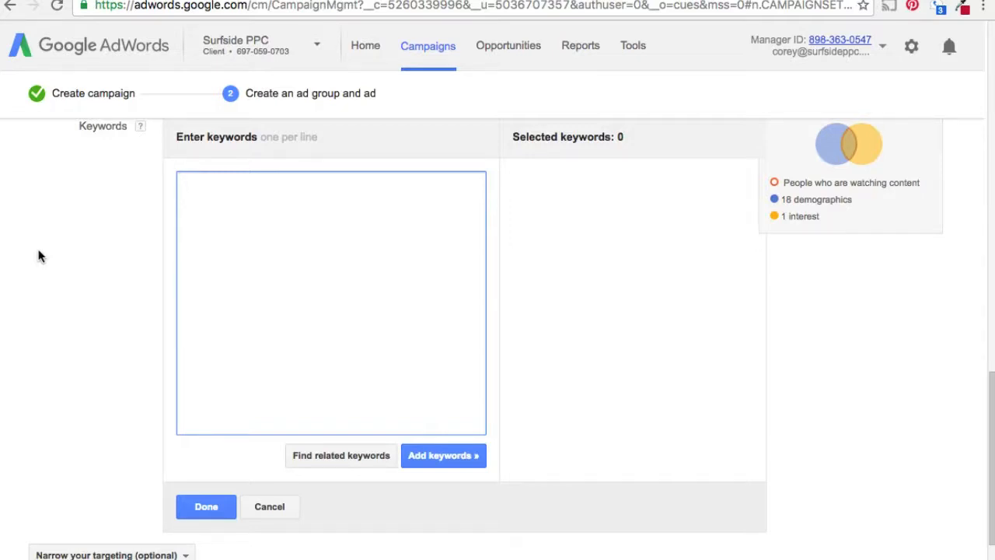
# Step: Enter the keywords google adwords management, ppc management, pay per click advertising and bing ads management, one per line
pyautogui.write('google adwords management')
pyautogui.press('Return')
pyautogui.write('ppc management')
pyautogui.press('Return')
pyautogui.write('pay per click advertis')
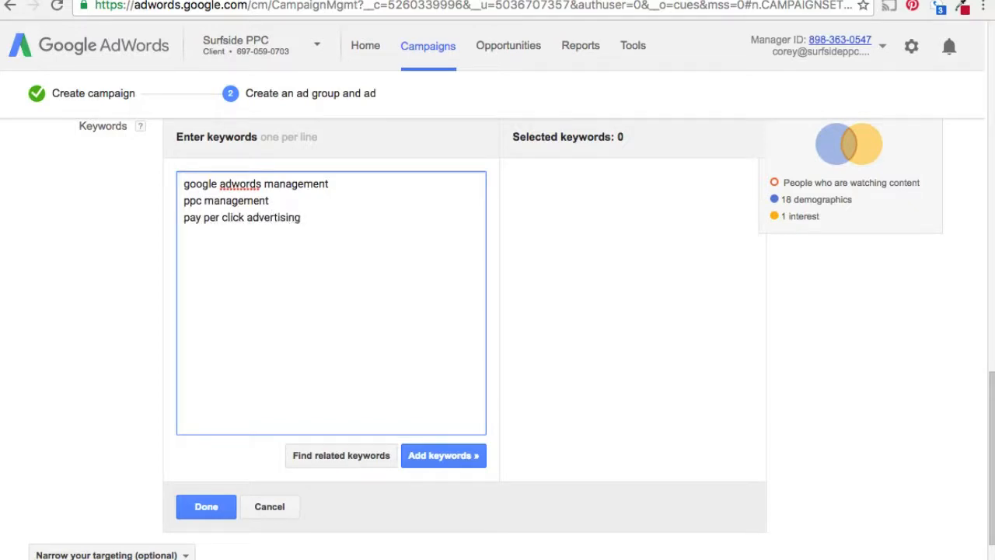
pyautogui.write('ing')
pyautogui.press('Return')
pyautogui.write('bing ads management')
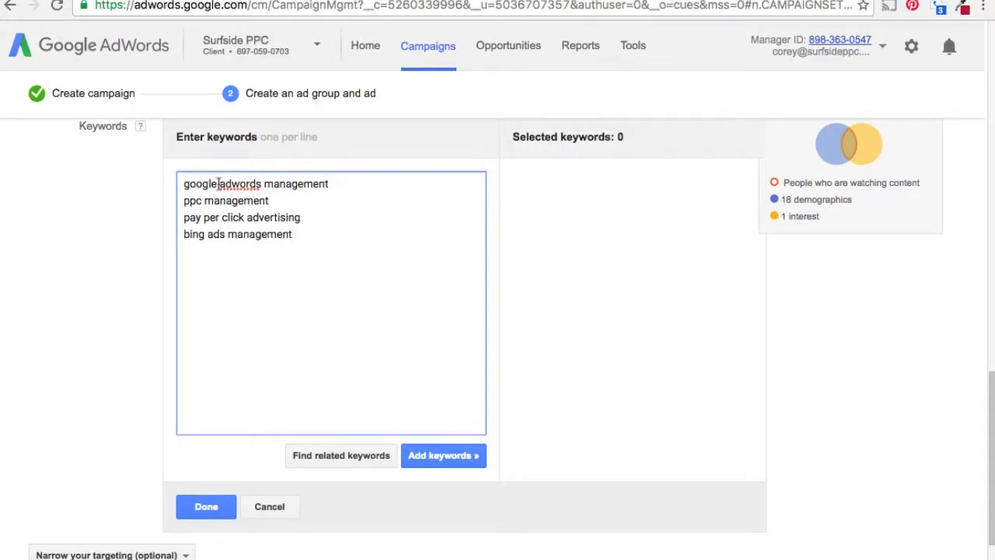
pyautogui.moveTo(182, 185); pyautogui.dragTo(353, 187)
# Step: Replace all entered keywords with freelancing websites and how to freelance, one per line
pyautogui.moveTo(296, 235); pyautogui.dragTo(183, 181)
pyautogui.write('freelancing websites')
pyautogui.press('Return')
pyautogui.write('how to freelance')
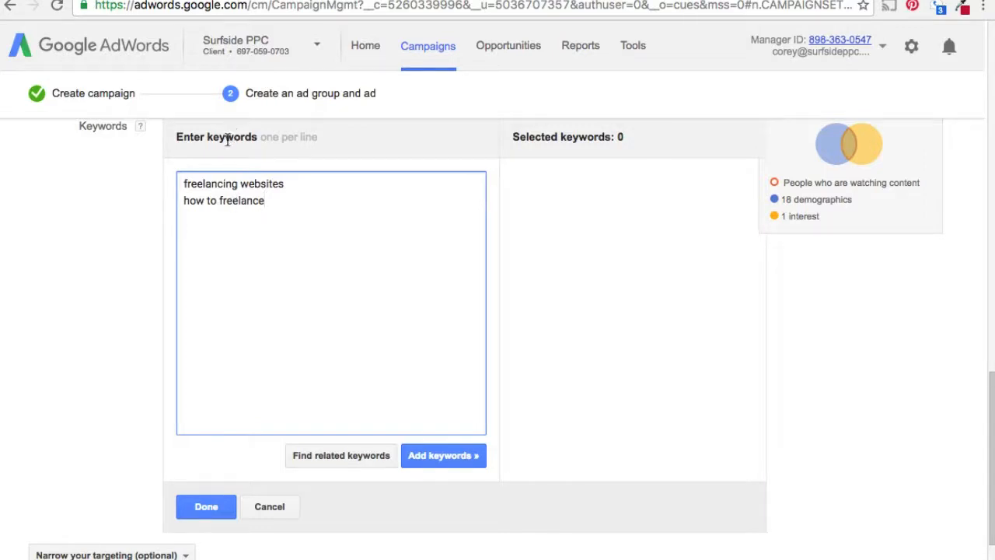
# Step: Replace the entries with pay per click advertising, google adwords and search engine marketing, adding them as targeting keywords and finding related keywords
pyautogui.moveTo(296, 201); pyautogui.dragTo(168, 165)
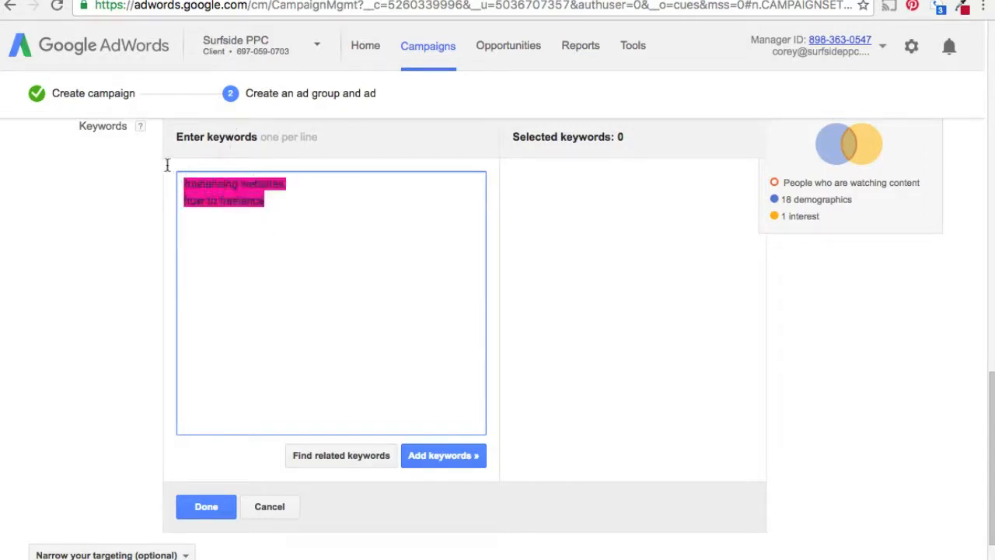
pyautogui.write('pay ')
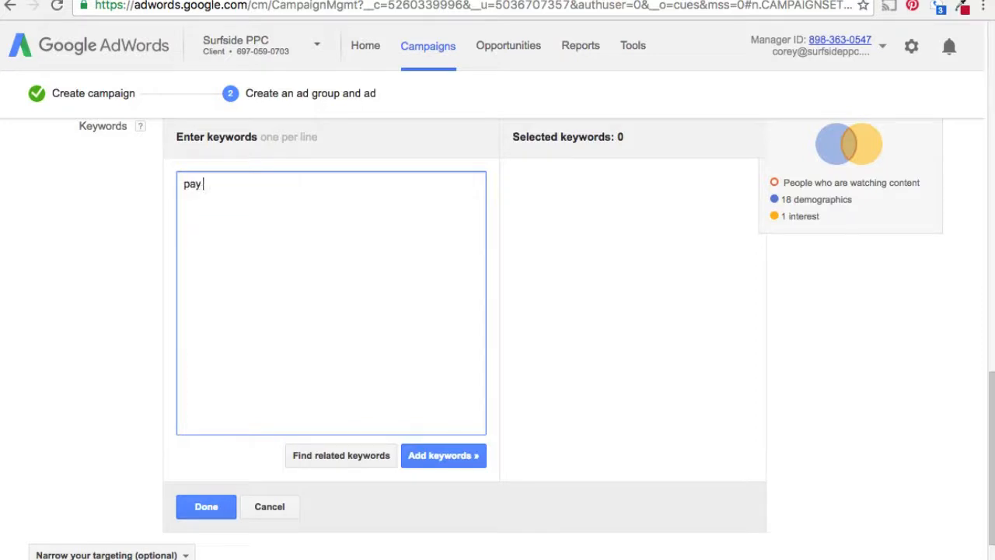
pyautogui.write('per click advert')
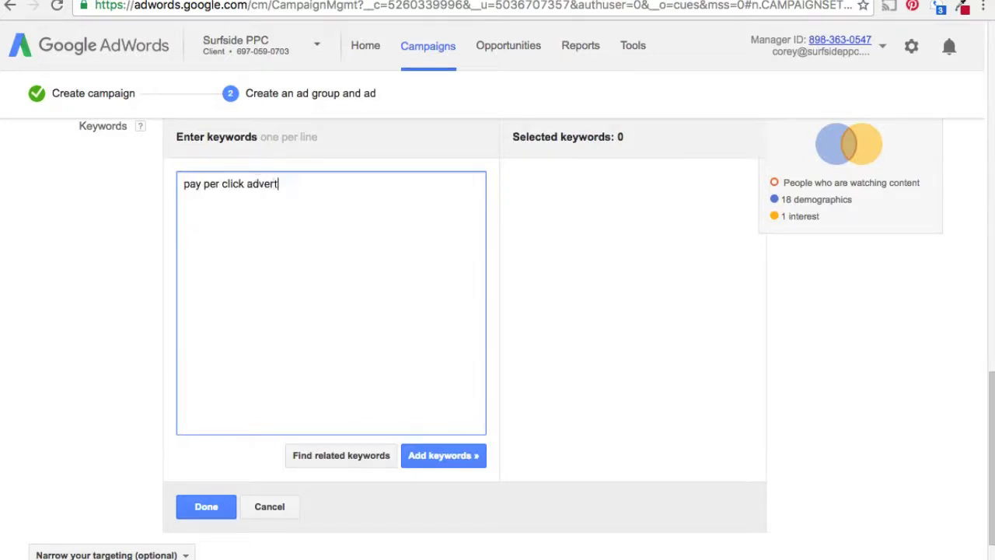
pyautogui.write('ising google adwords')
pyautogui.press('Return')
pyautogui.write('search')
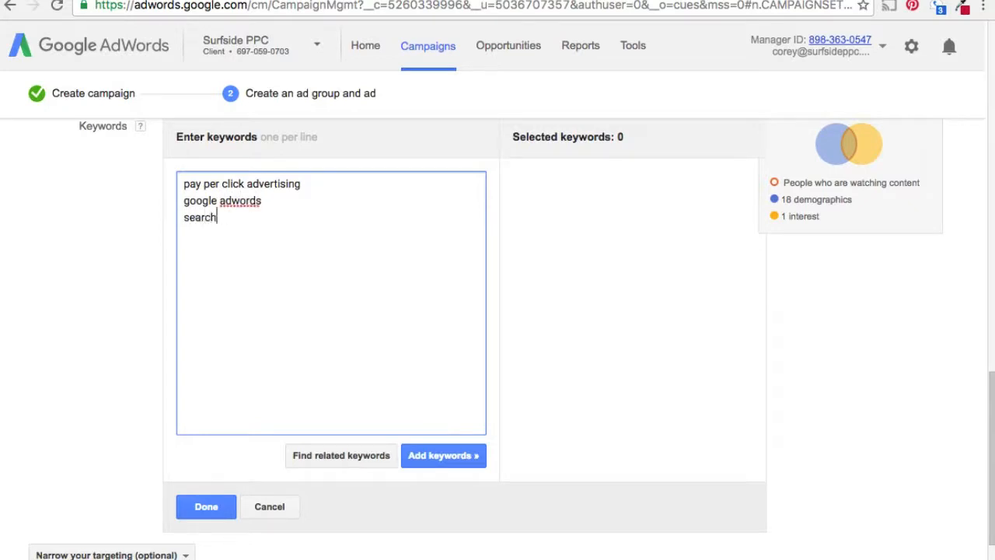
pyautogui.write(' engine marketing')
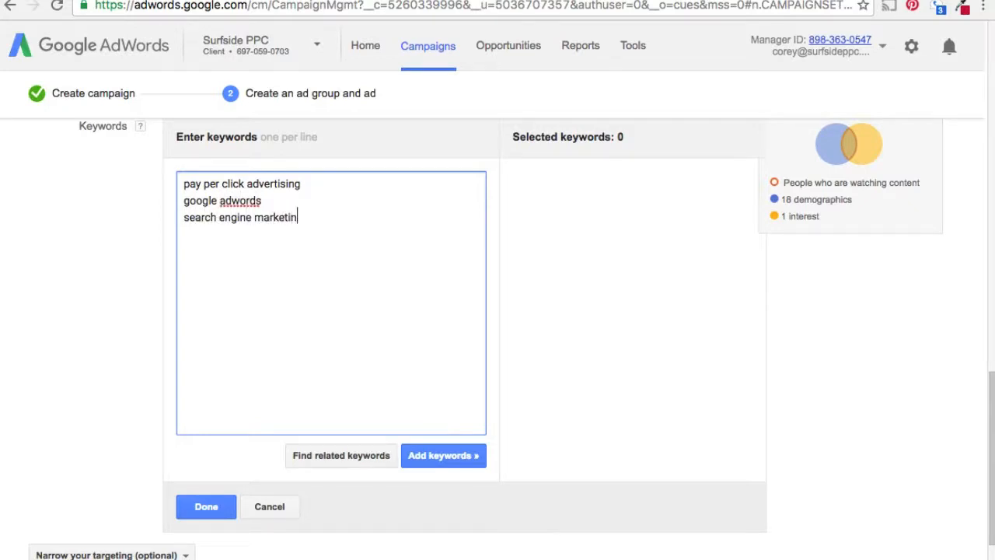
pyautogui.click(369, 455)
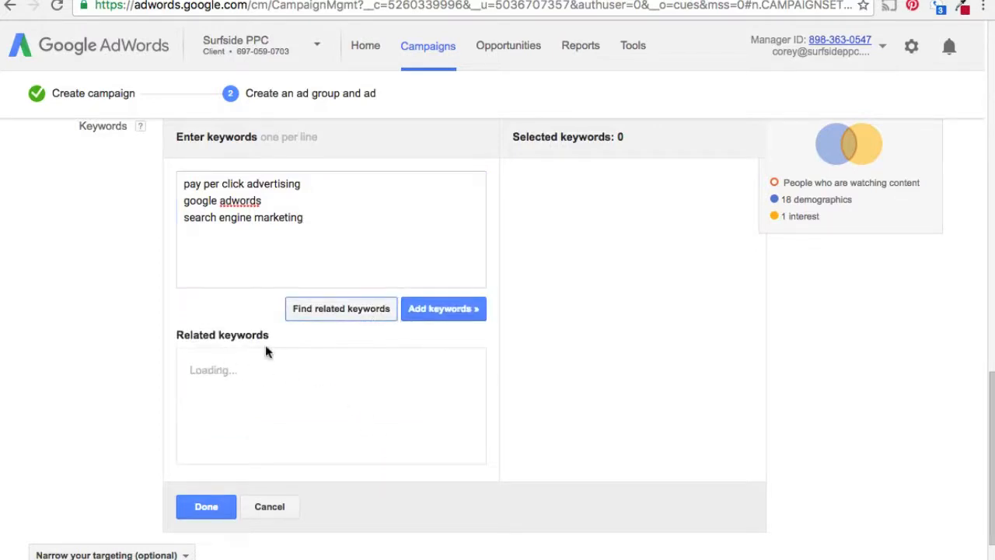
pyautogui.click(453, 312)
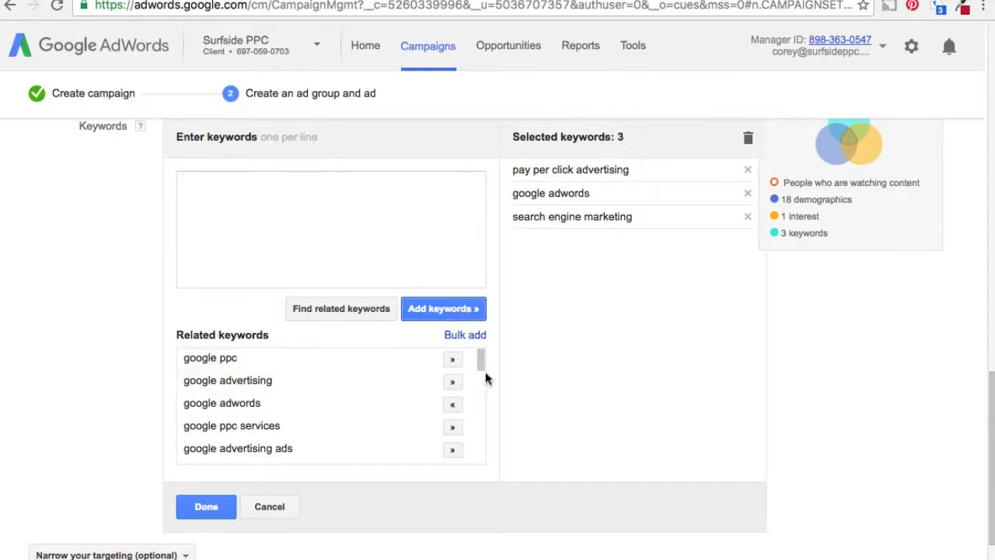
# Step: Add the related keywords google ppc services and google advertising ads, and finish the keyword targeting
pyautogui.click(451, 428)
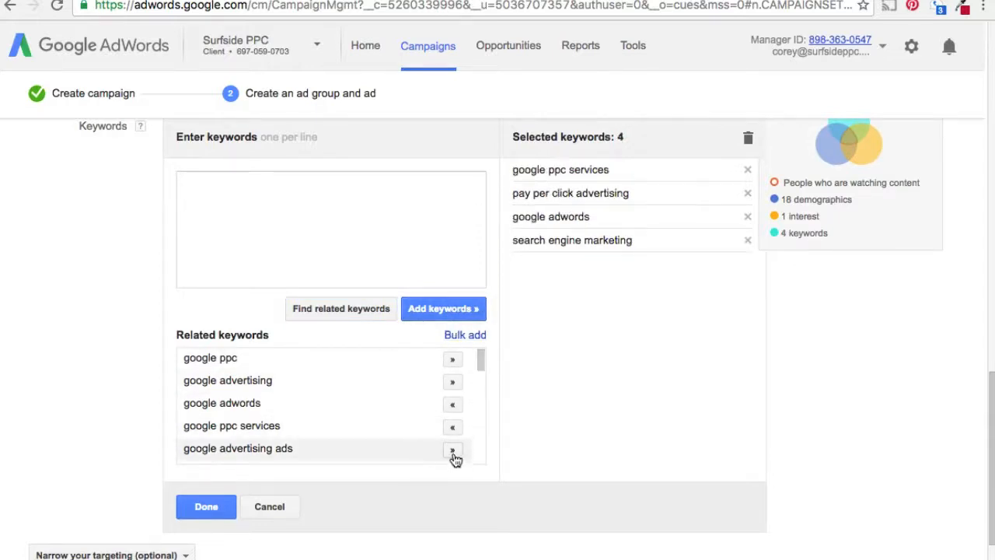
pyautogui.click(452, 449)
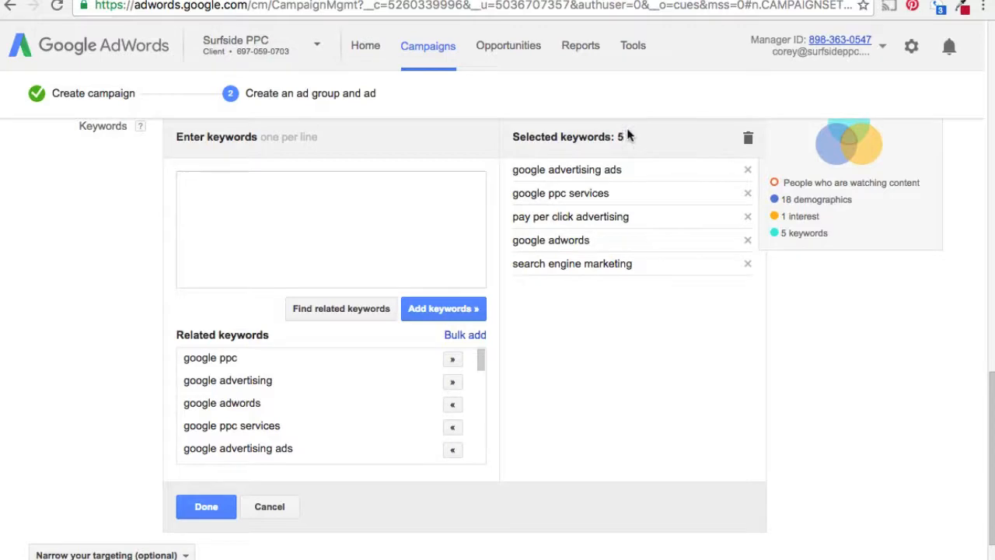
pyautogui.click(206, 507)
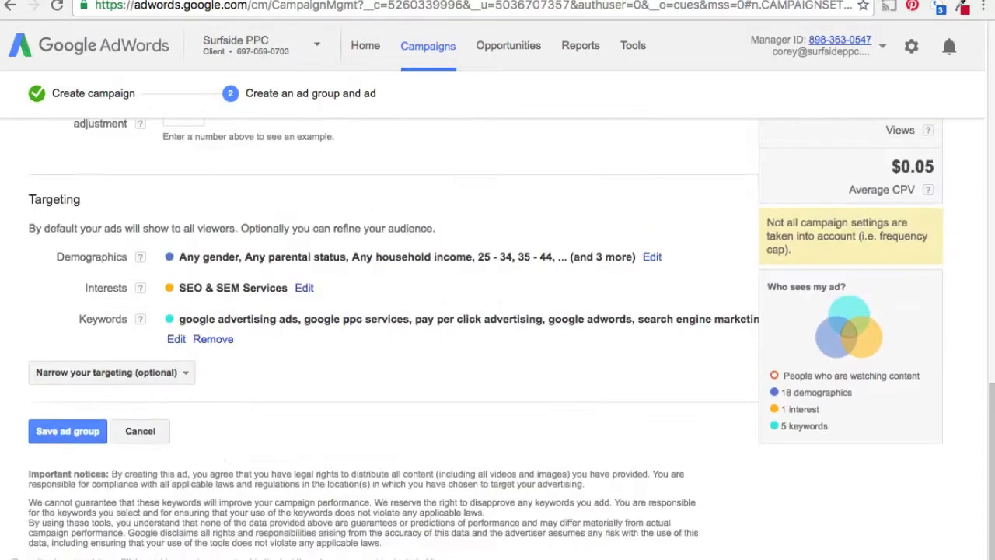
# Step: Raise the ad group's maximum CPV bid to $0.20
pyautogui.scroll(3, 566, 325)
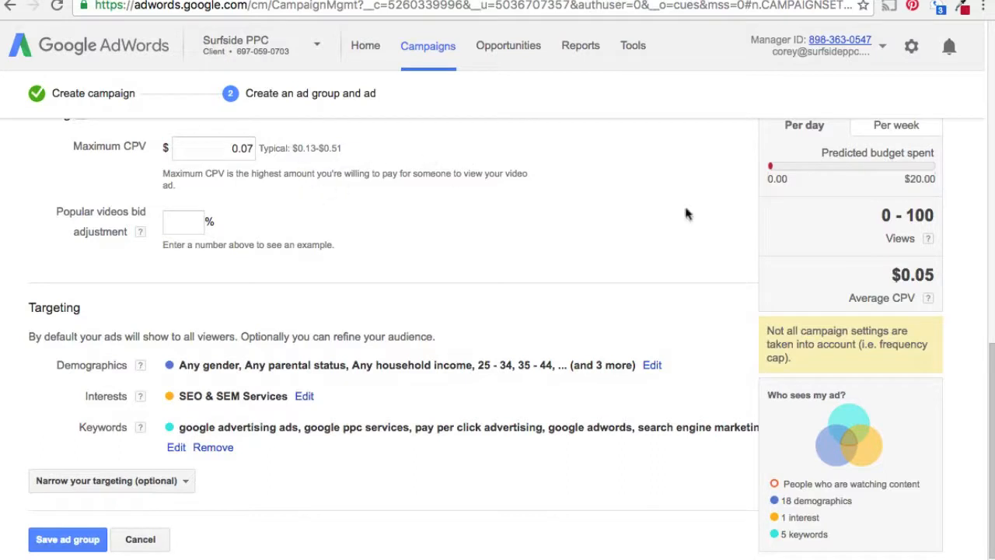
pyautogui.doubleClick(247, 157)
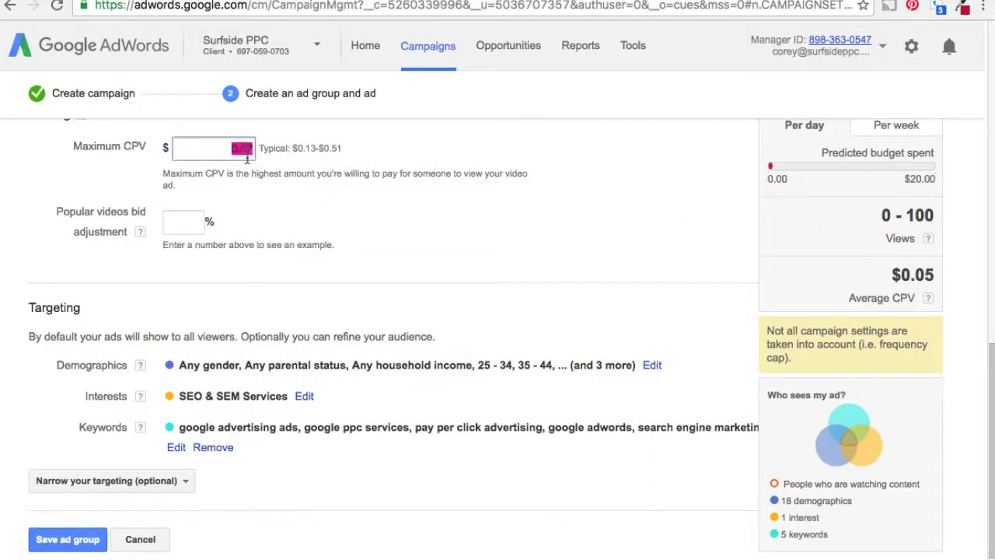
pyautogui.write('0.20')
pyautogui.click(575, 217)
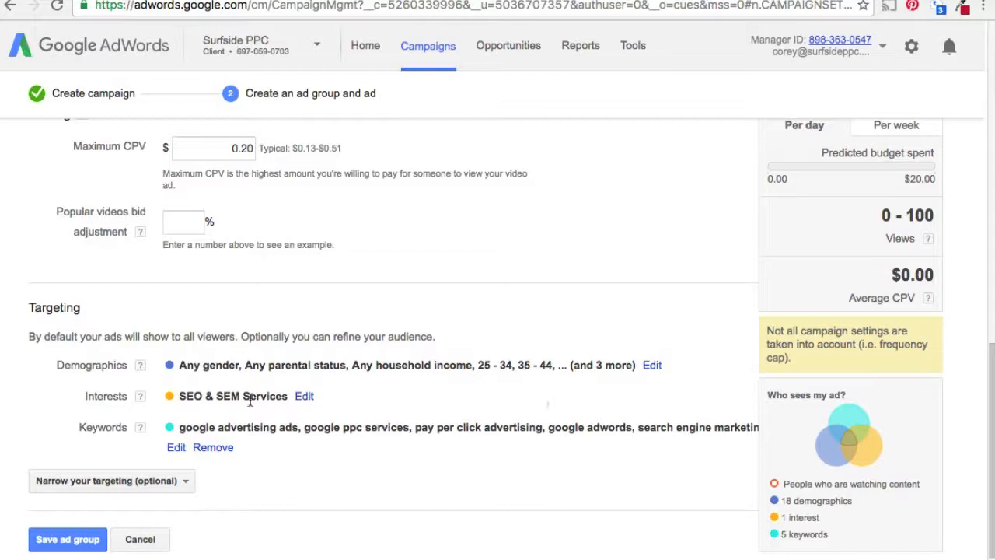
pyautogui.moveTo(194, 432); pyautogui.dragTo(570, 433)
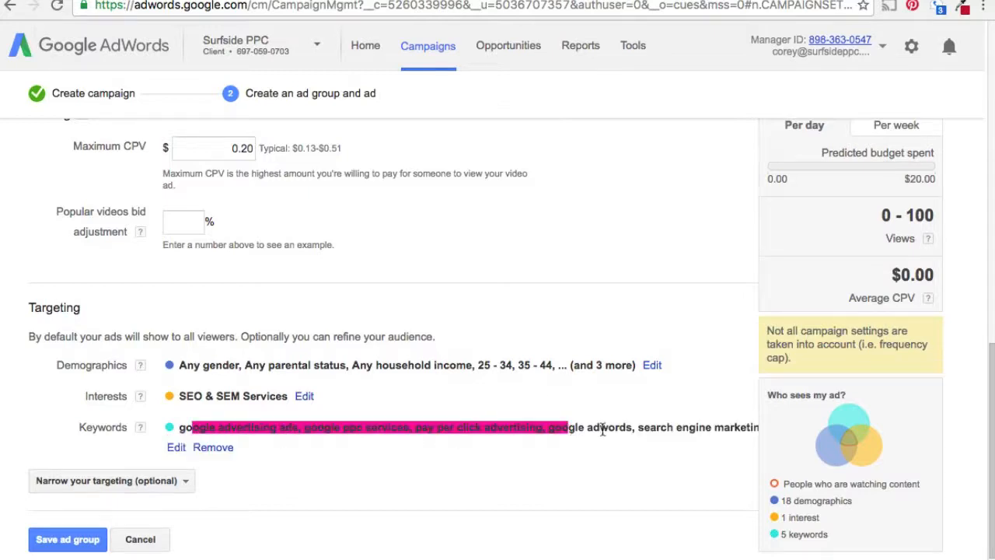
pyautogui.click(602, 430)
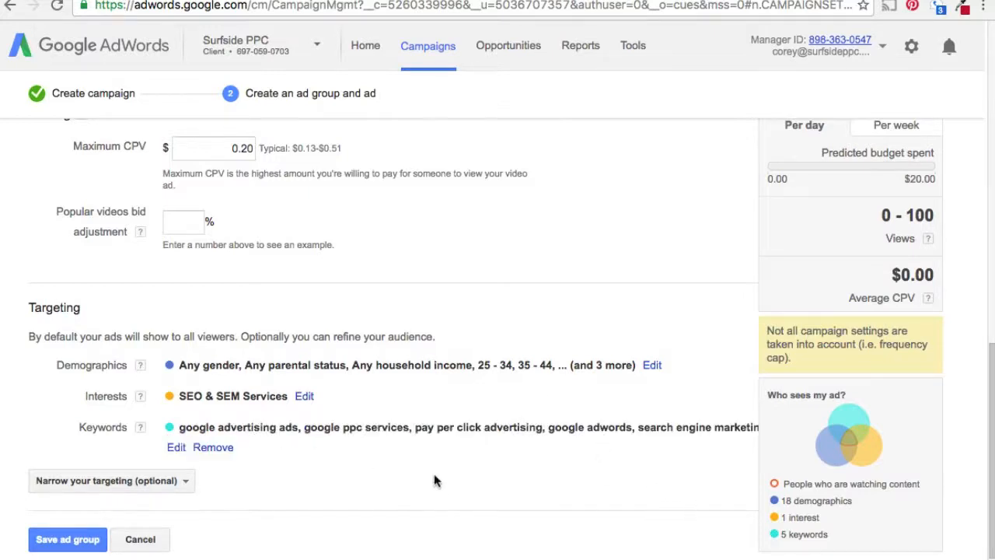
# Step: Narrow the ad group's targeting by placements and view the search and manual URL entry options
pyautogui.scroll(-3, 462, 456)
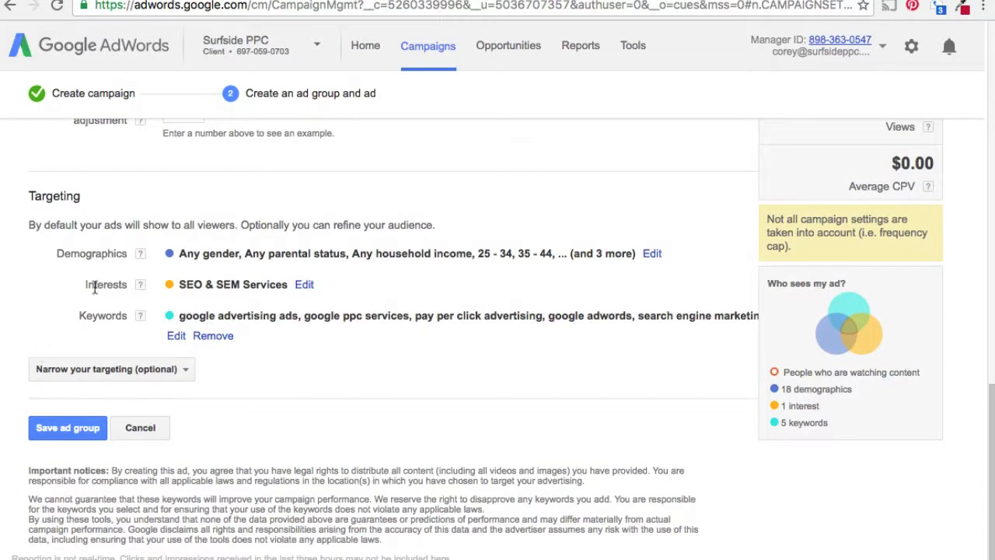
pyautogui.click(112, 376)
pyautogui.click(126, 429)
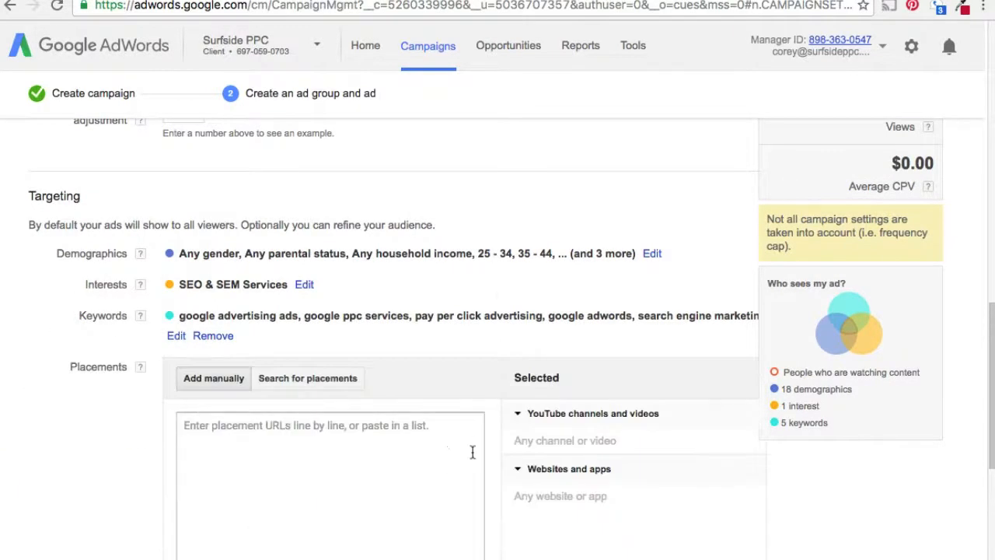
pyautogui.scroll(-5, 502, 289)
pyautogui.click(333, 200)
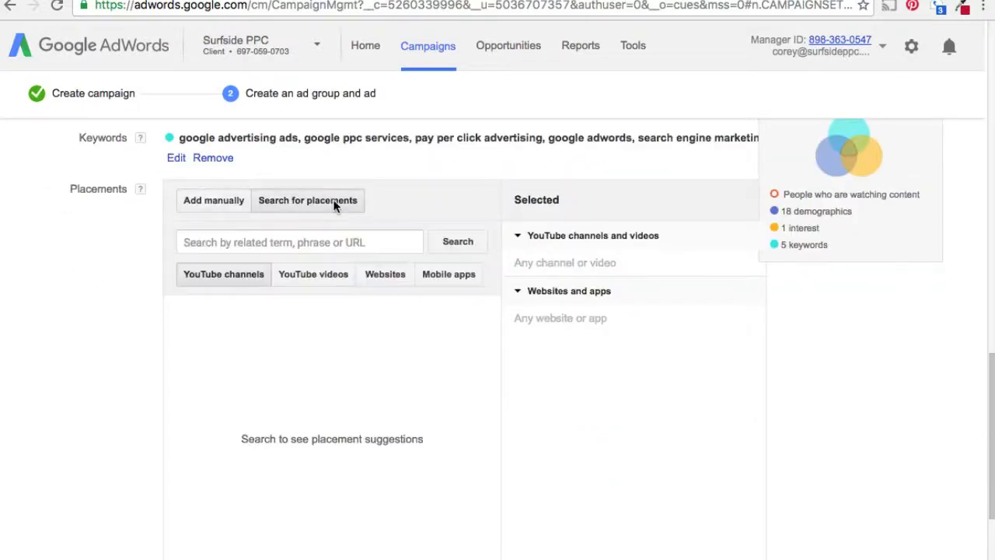
pyautogui.click(217, 201)
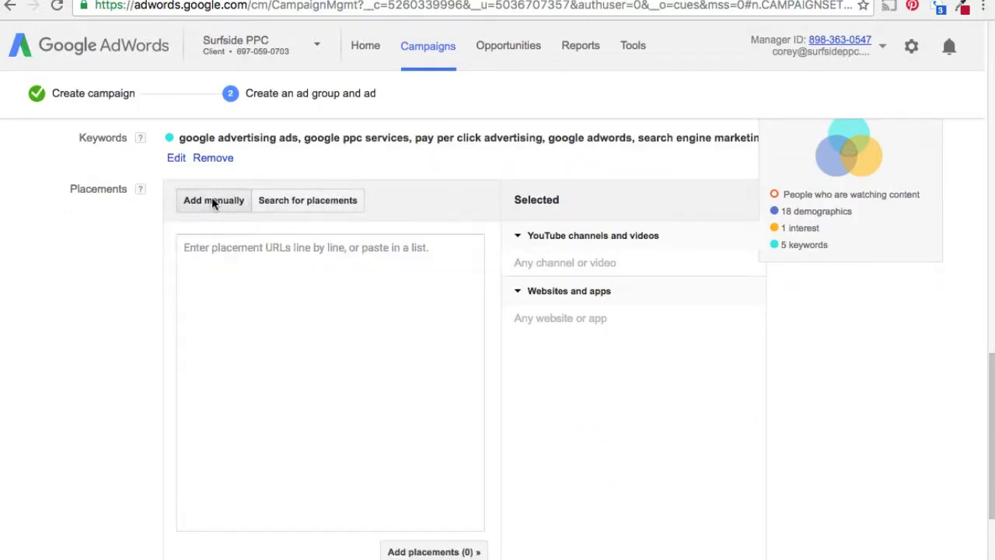
pyautogui.click(234, 258)
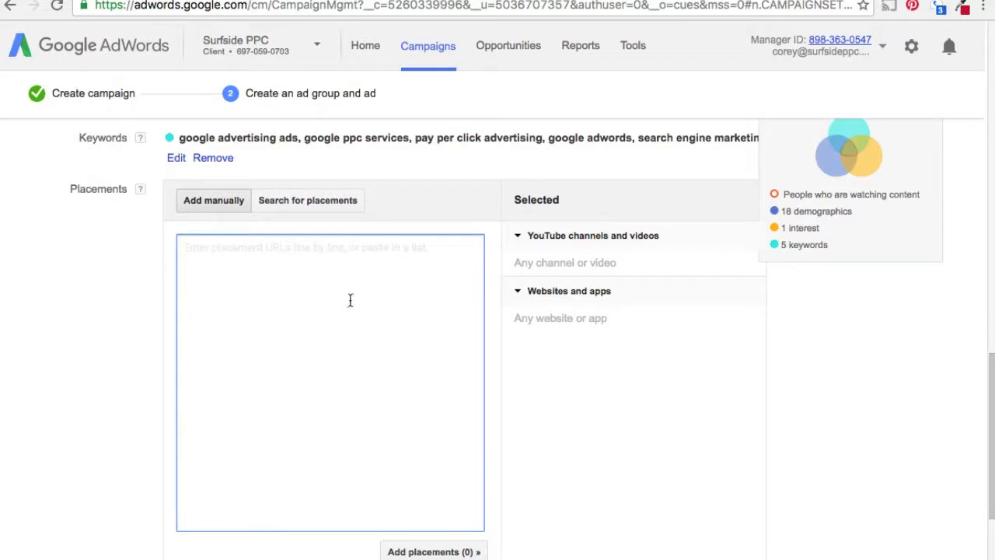
pyautogui.press('Tab')
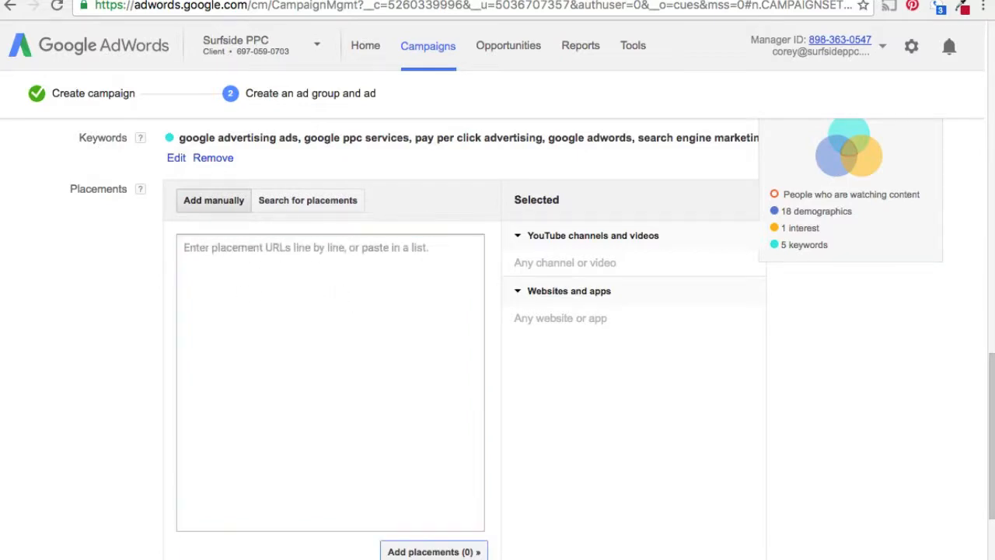
pyautogui.click(298, 282)
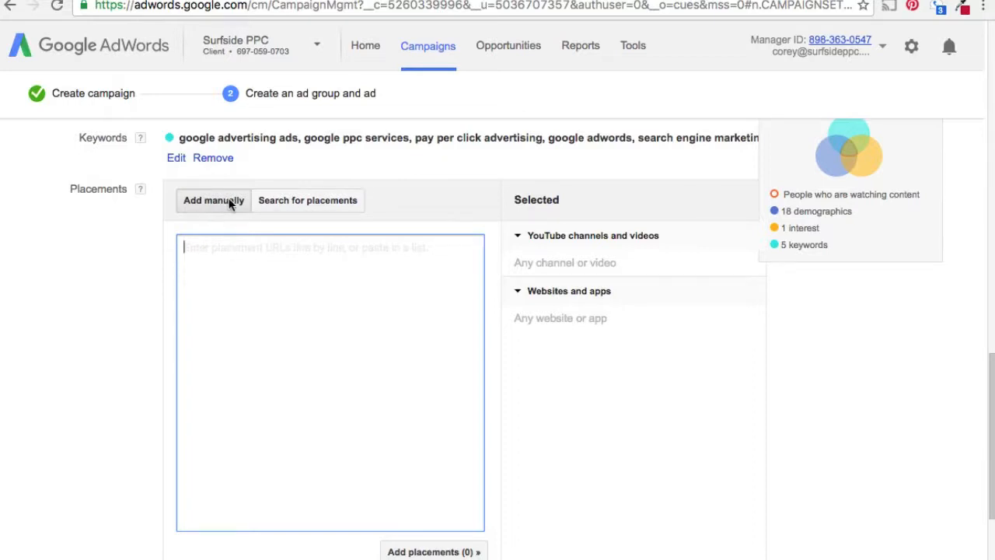
# Step: Search for placements related to the term marketing
pyautogui.click(291, 204)
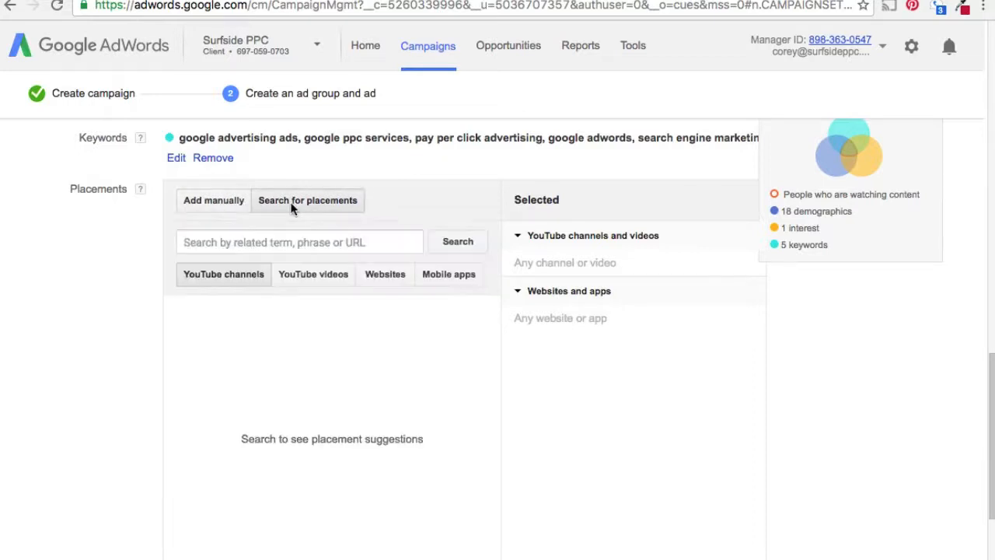
pyautogui.click(257, 241)
pyautogui.write('marketing')
pyautogui.press('Return')
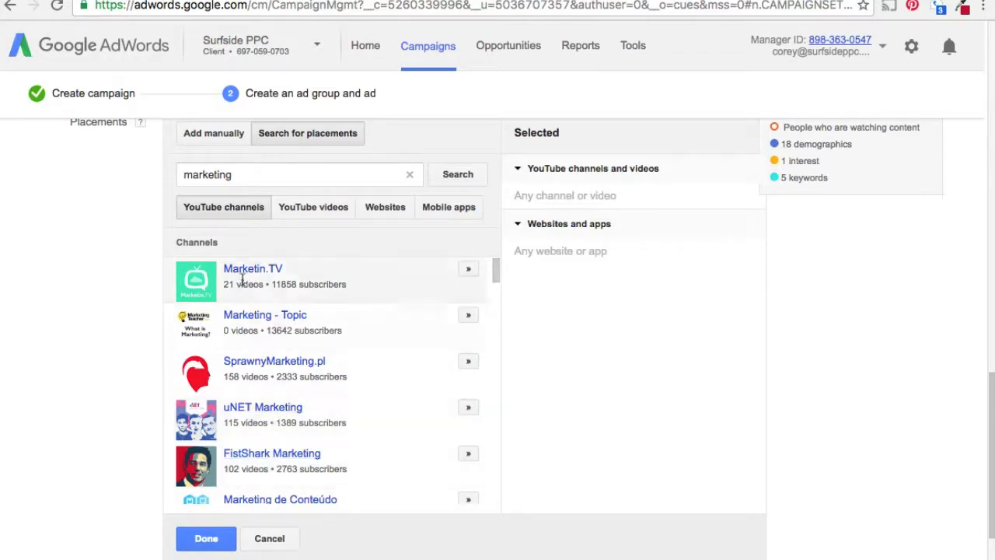
# Step: Add the YouTube channels Marketin.TV, Marketing - Topic, uNET Marketing, FistShark Marketing and the personal channel with 41 videos as placements
pyautogui.click(469, 272)
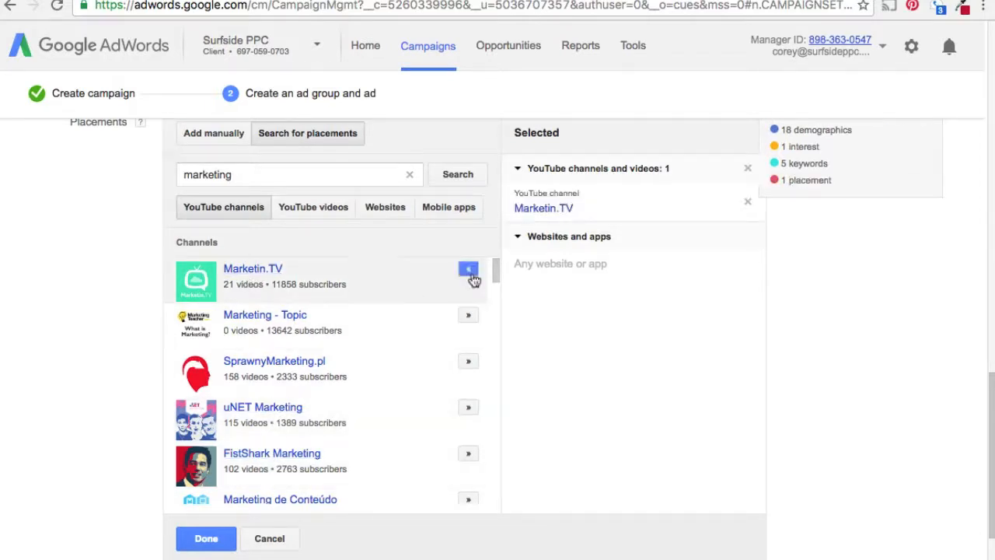
pyautogui.click(469, 317)
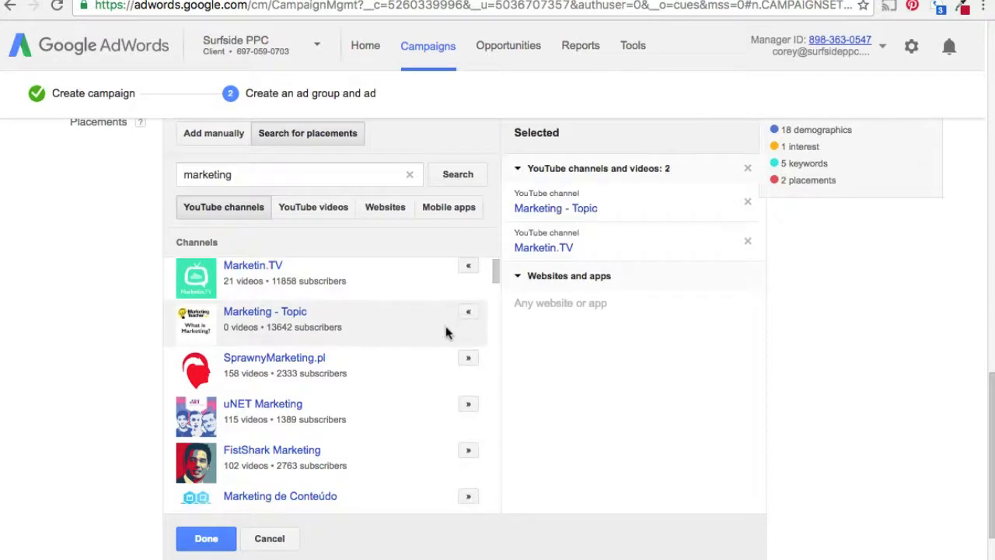
pyautogui.scroll(-1, 389, 335)
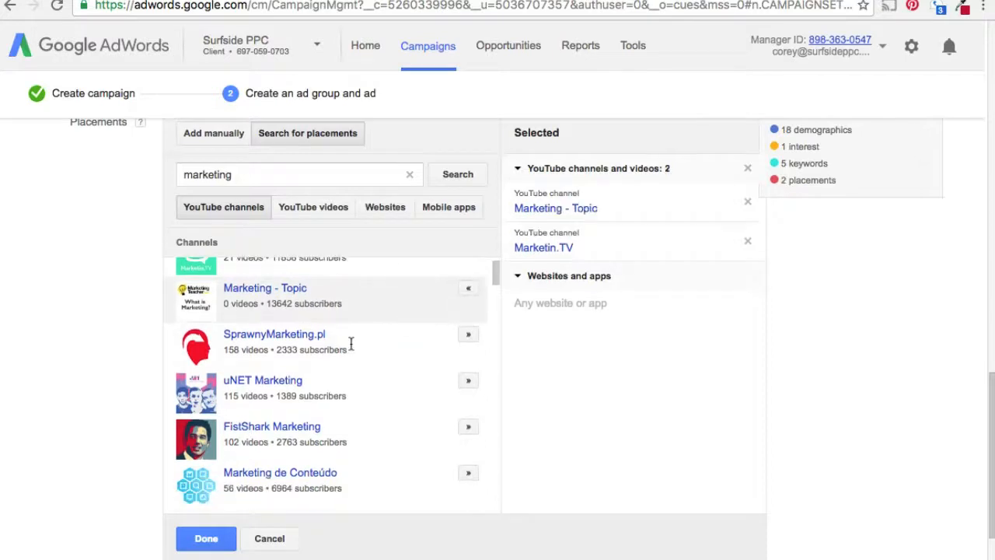
pyautogui.click(469, 381)
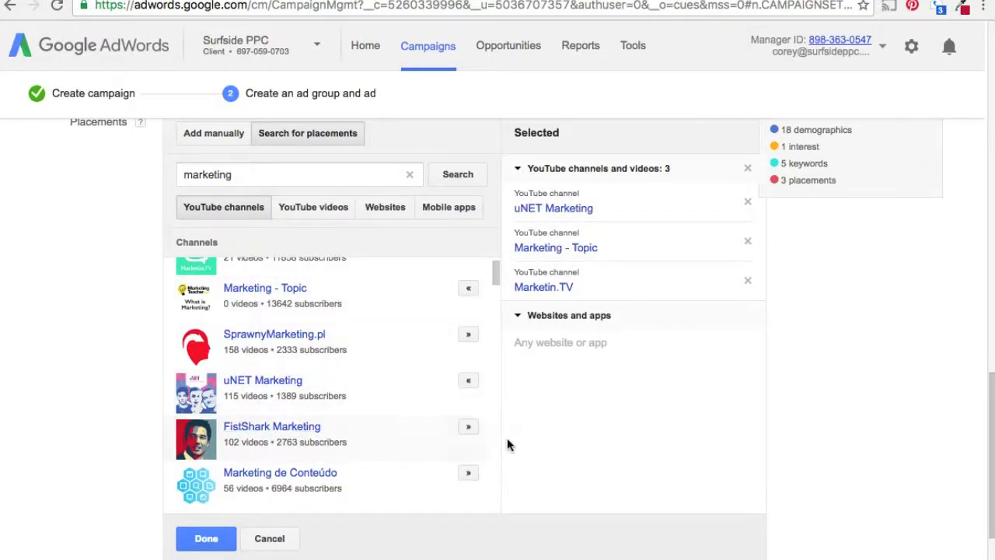
pyautogui.click(470, 429)
pyautogui.scroll(-5, 433, 409)
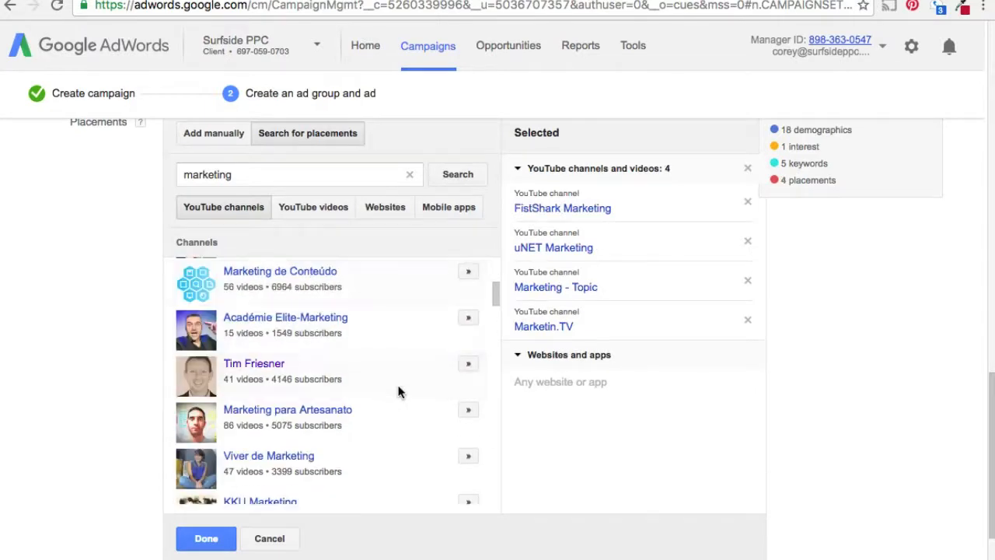
pyautogui.click(466, 364)
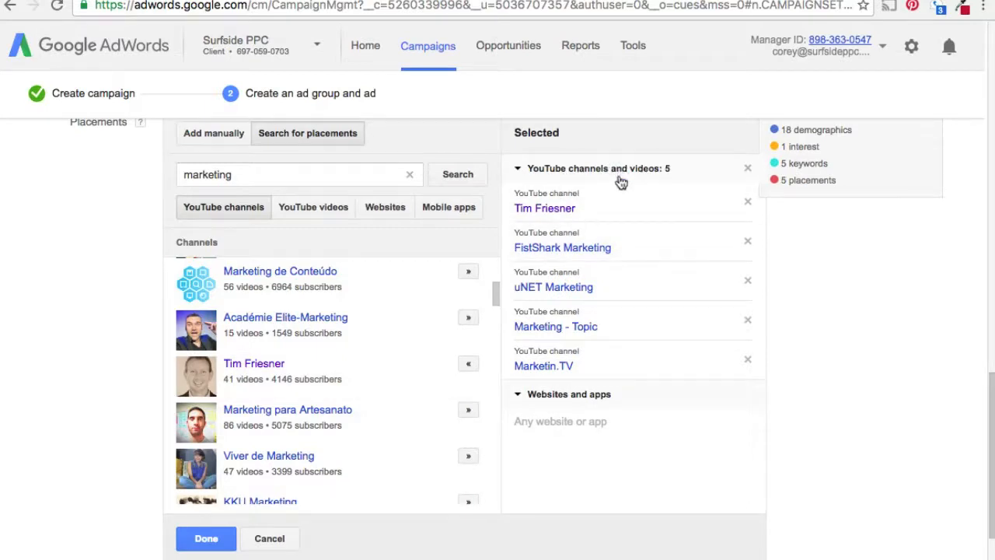
# Step: Add the YouTube video Top 30 Clever Marketing Ideas from the marketing video results as a placement
pyautogui.click(330, 208)
pyautogui.scroll(-3, 326, 323)
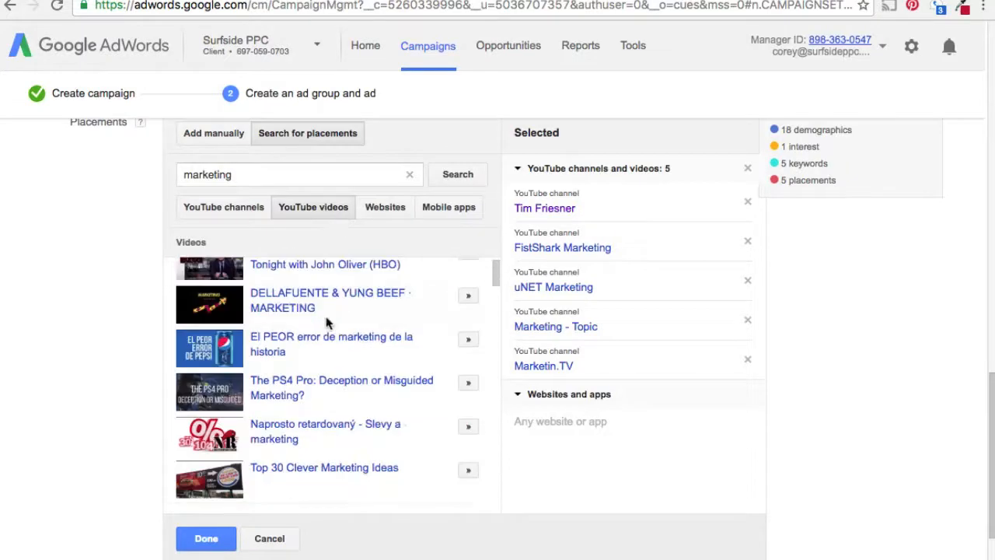
pyautogui.scroll(3, 326, 323)
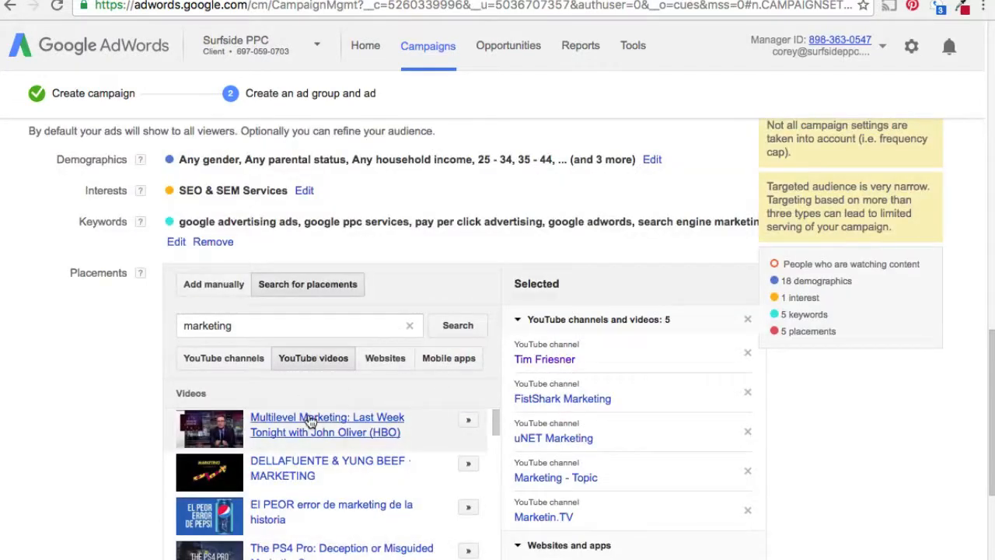
pyautogui.scroll(-3, 57, 304)
pyautogui.scroll(-3, 383, 296)
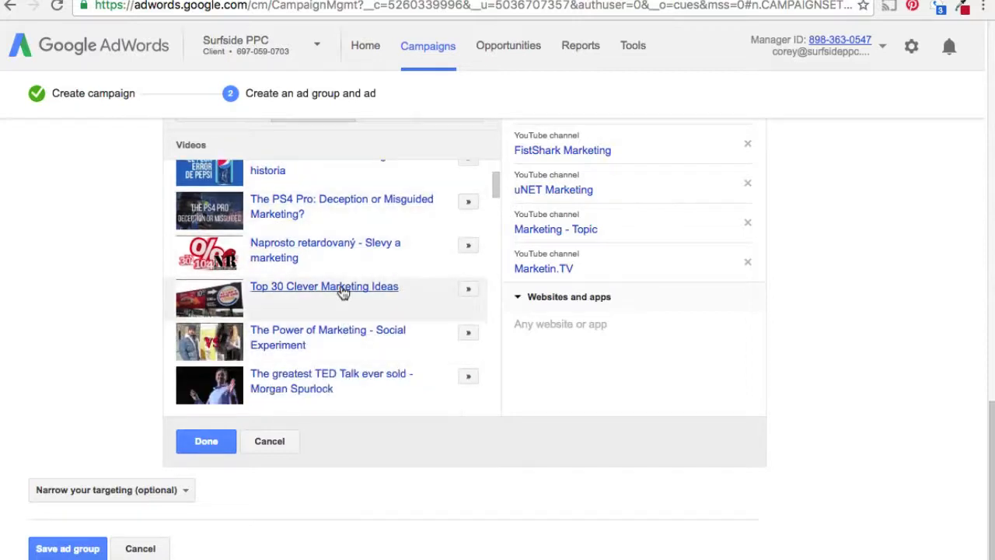
pyautogui.click(468, 291)
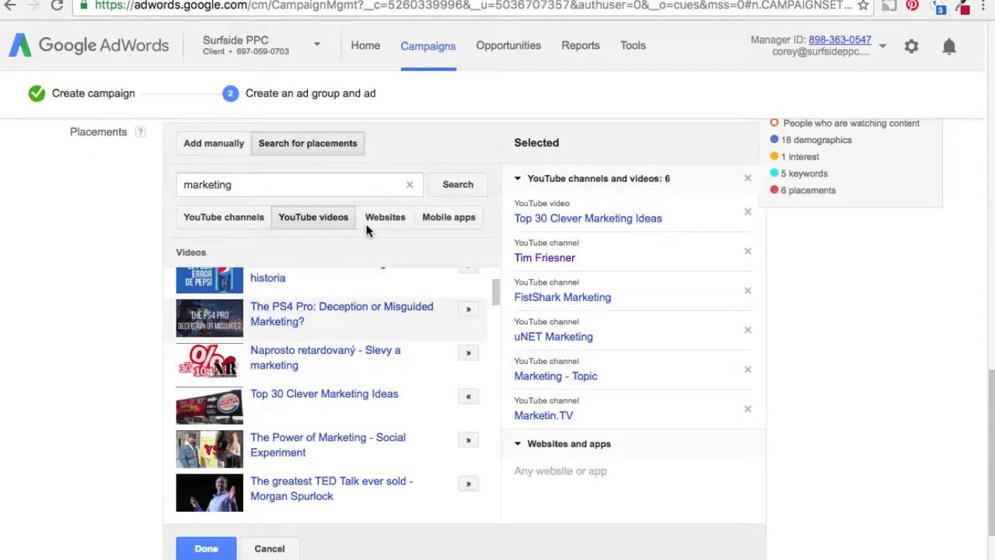
# Step: Add the websites marketingteacher.com and learnmarketing.net from the marketing results as placements
pyautogui.click(388, 218)
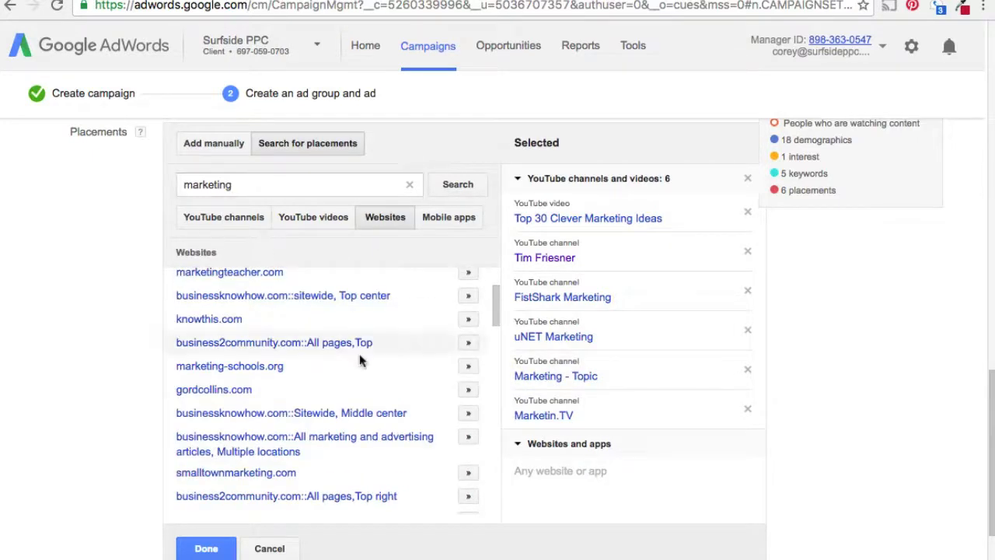
pyautogui.scroll(3, 358, 355)
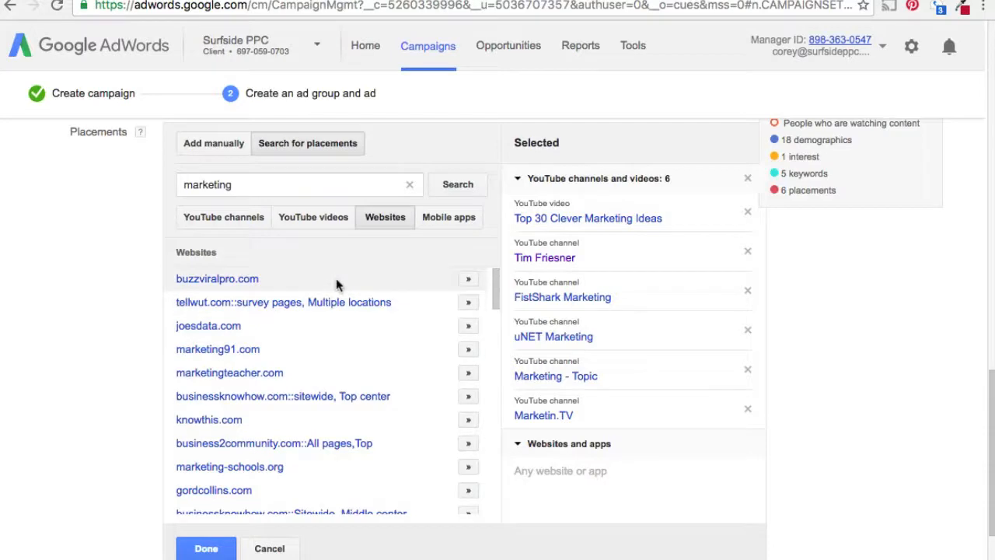
pyautogui.scroll(-3, 340, 300)
pyautogui.scroll(3, 343, 303)
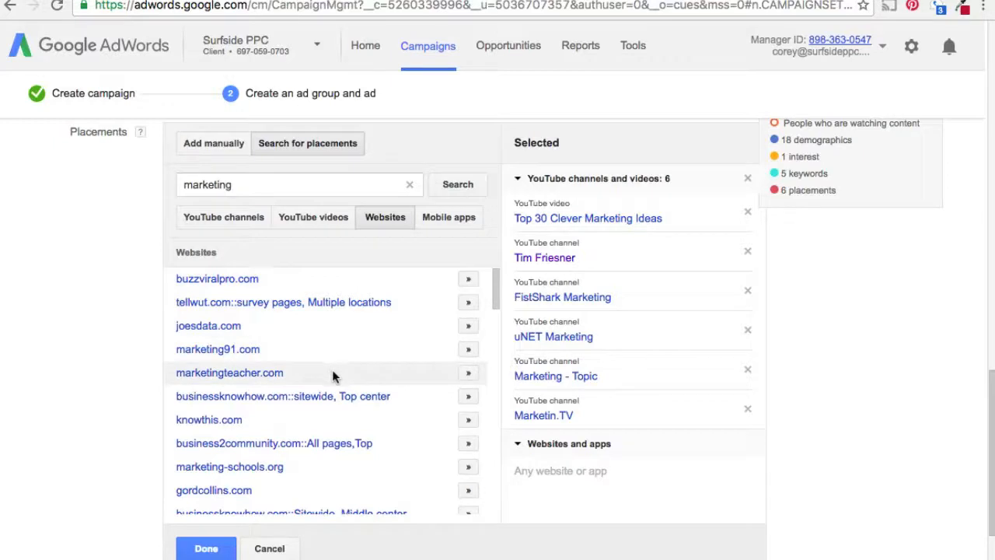
pyautogui.click(468, 373)
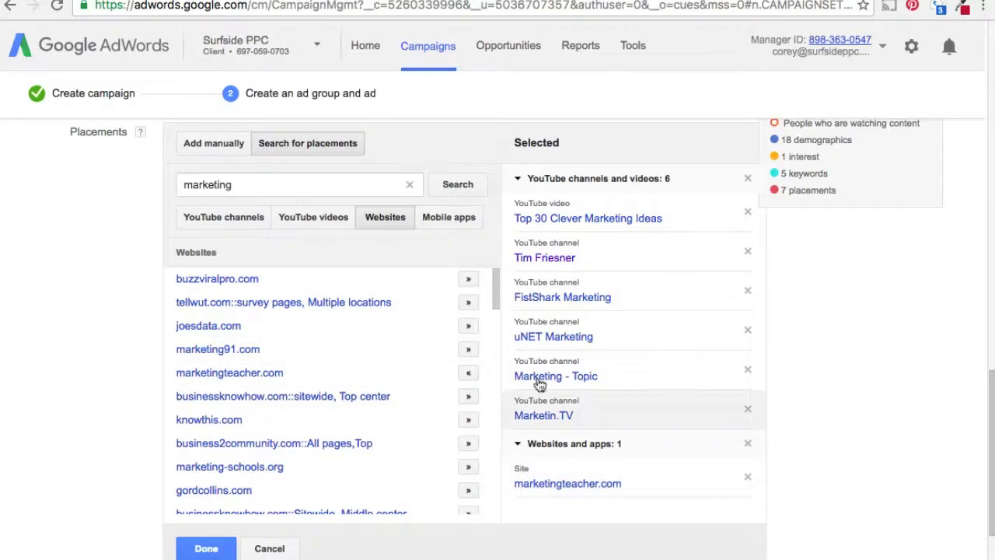
pyautogui.scroll(-5, 362, 386)
pyautogui.scroll(-1, 398, 416)
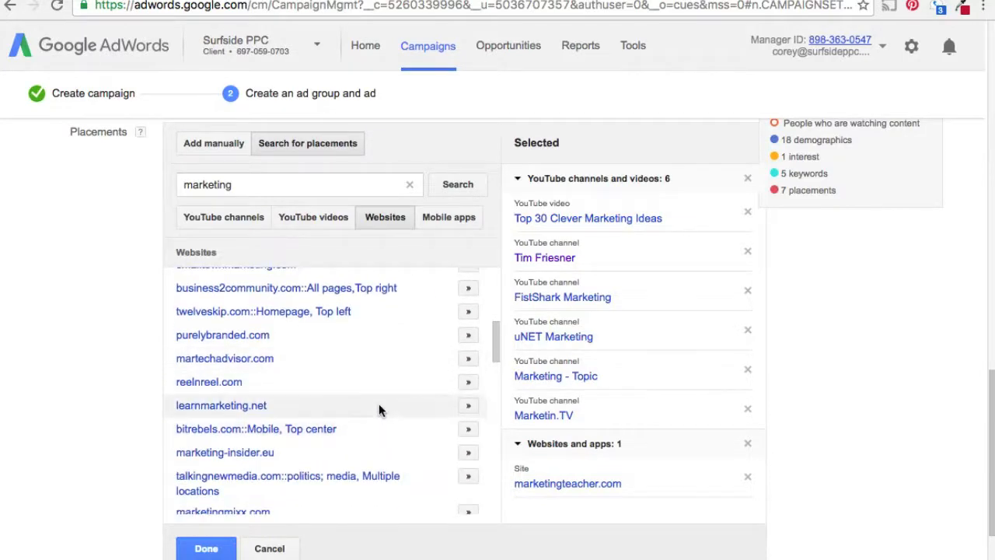
pyautogui.click(470, 407)
pyautogui.scroll(-3, 696, 444)
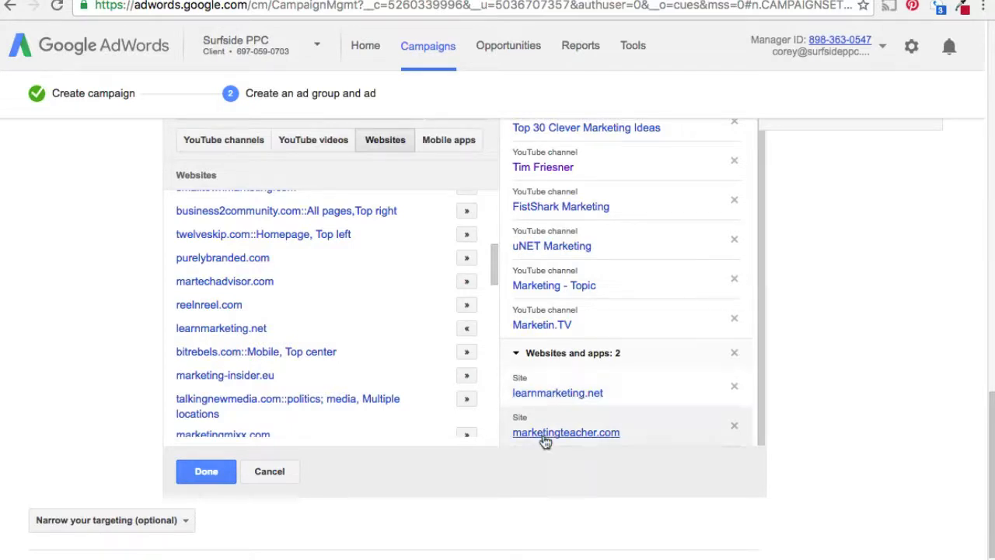
# Step: Browse the Google Play apps among the mobile app placement results for marketing
pyautogui.scroll(4, 585, 326)
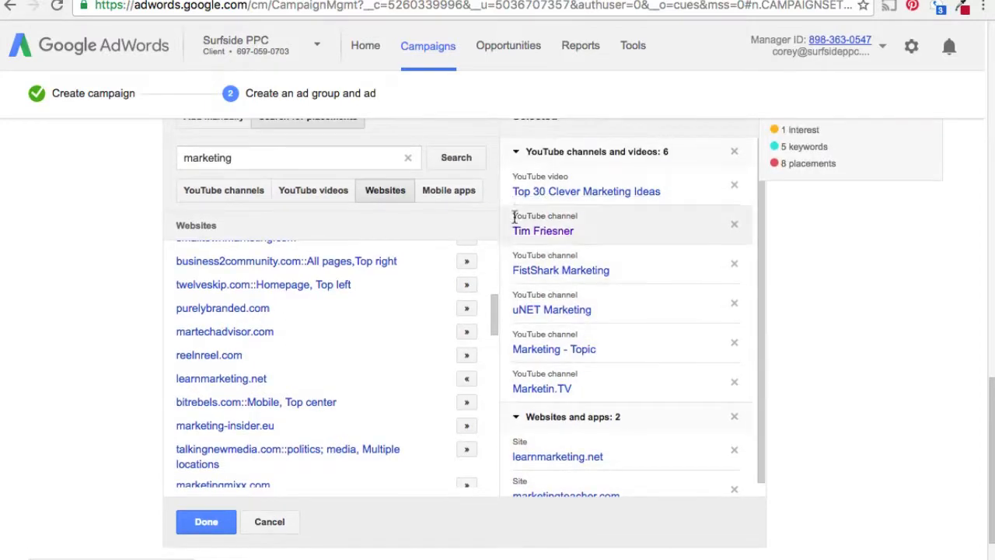
pyautogui.click(461, 196)
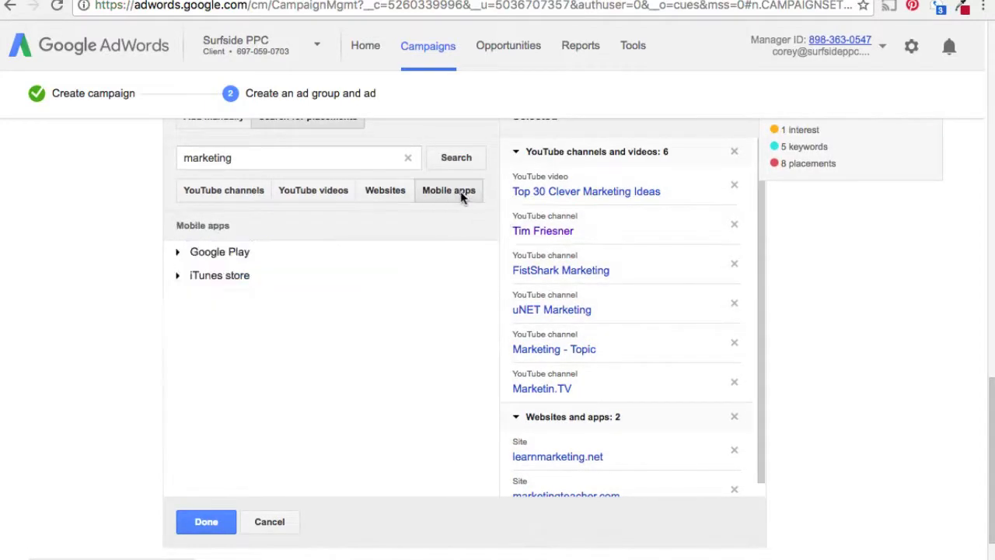
pyautogui.click(179, 254)
pyautogui.scroll(-3, 289, 327)
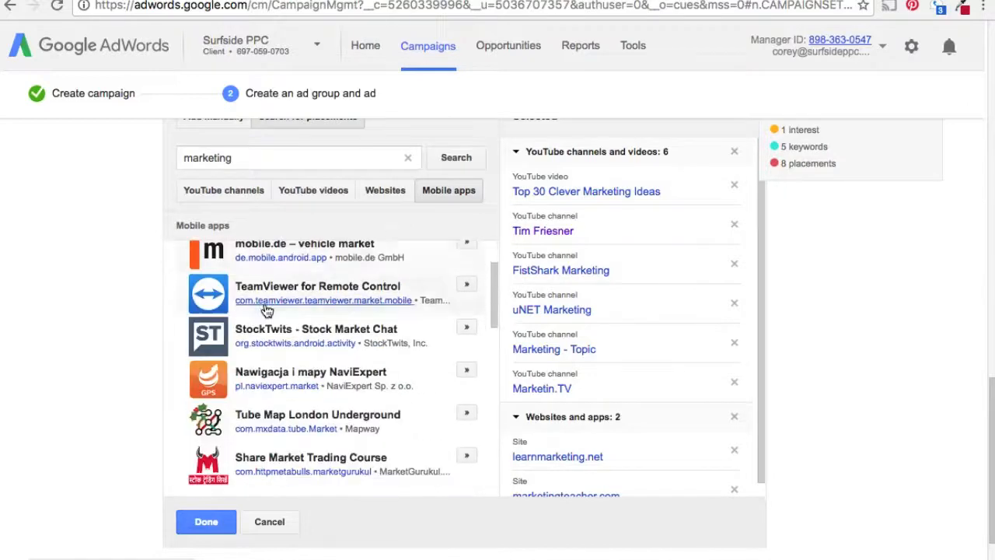
pyautogui.scroll(-2, 316, 357)
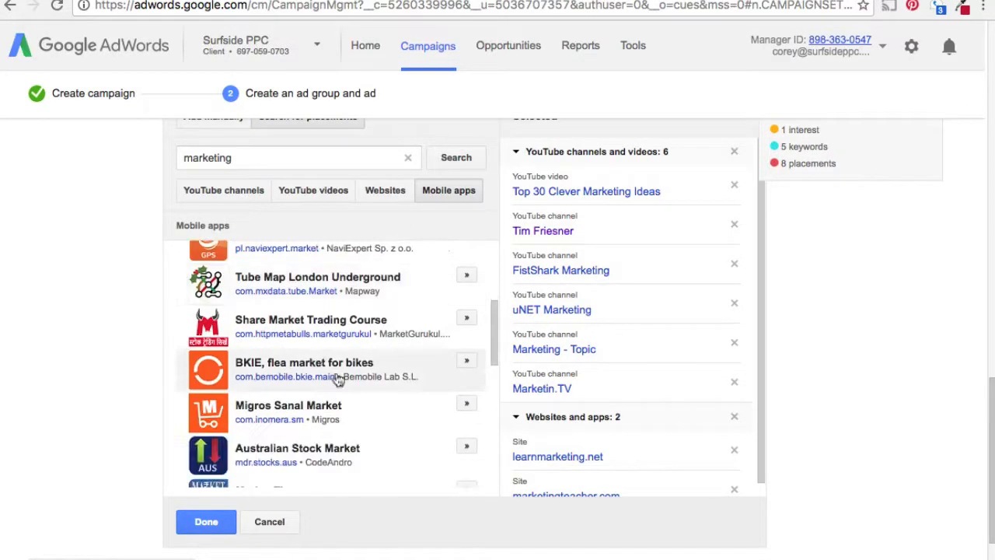
pyautogui.scroll(5, 322, 366)
pyautogui.click(179, 252)
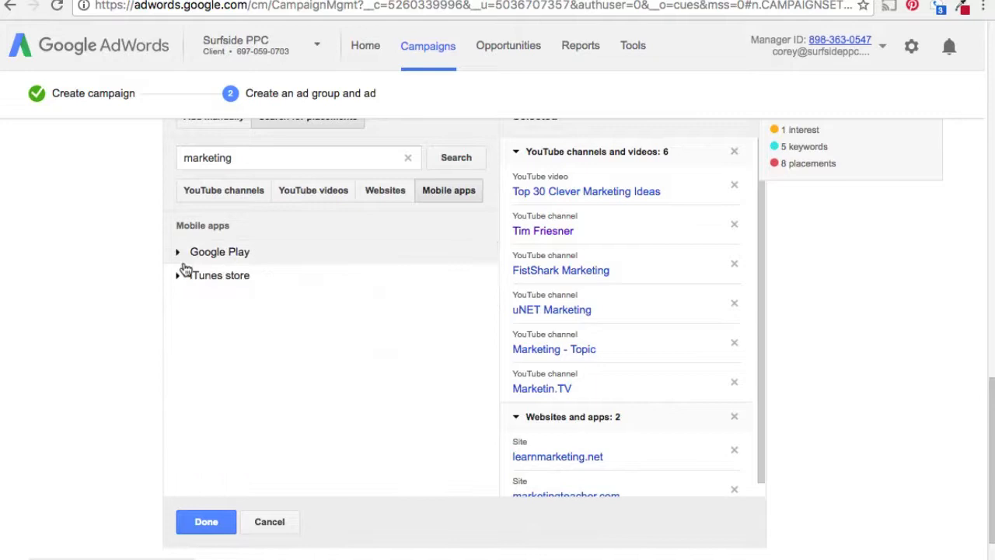
# Step: Add the iTunes store app MarketWatch - Financial news + stock market data as a placement and finish the placement selection
pyautogui.click(180, 276)
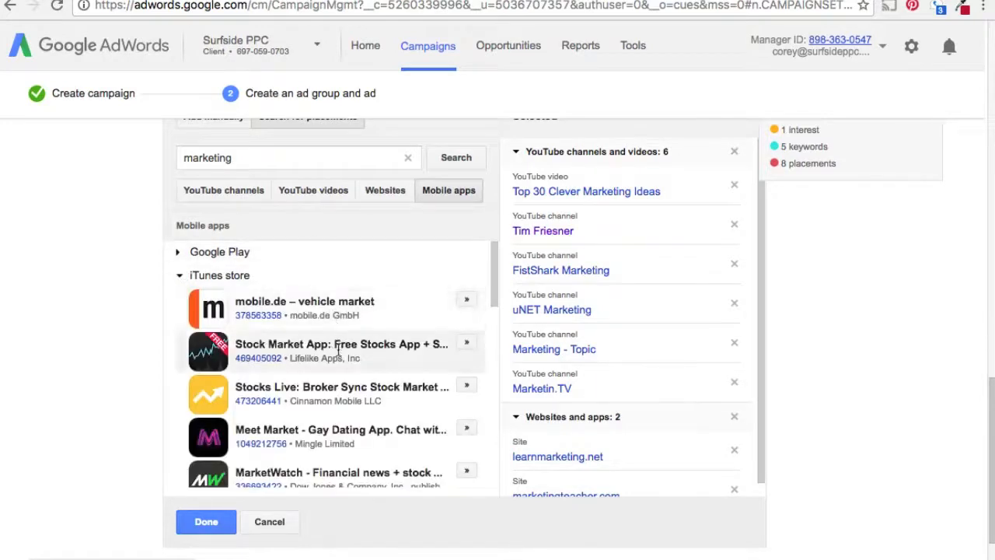
pyautogui.scroll(-1, 350, 381)
pyautogui.scroll(-1, 271, 403)
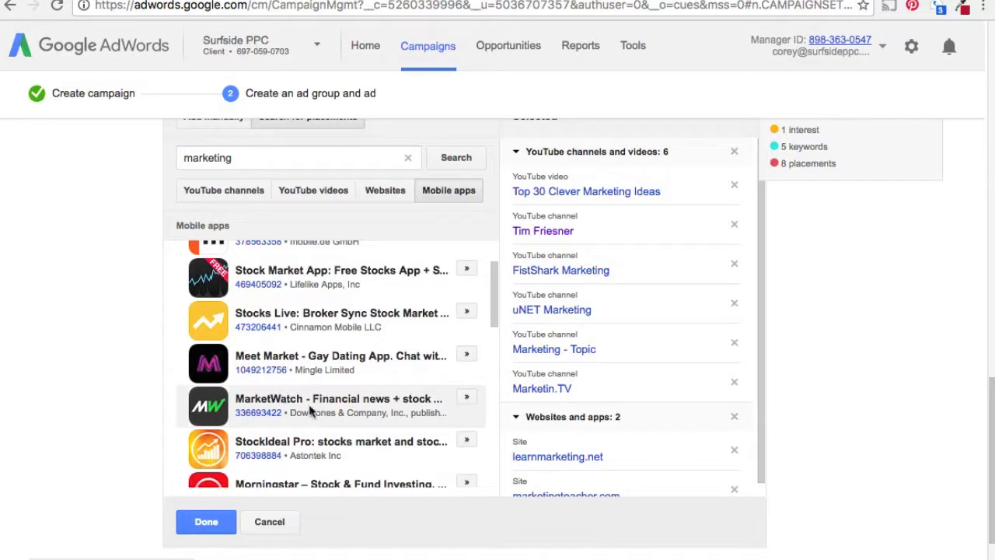
pyautogui.click(467, 398)
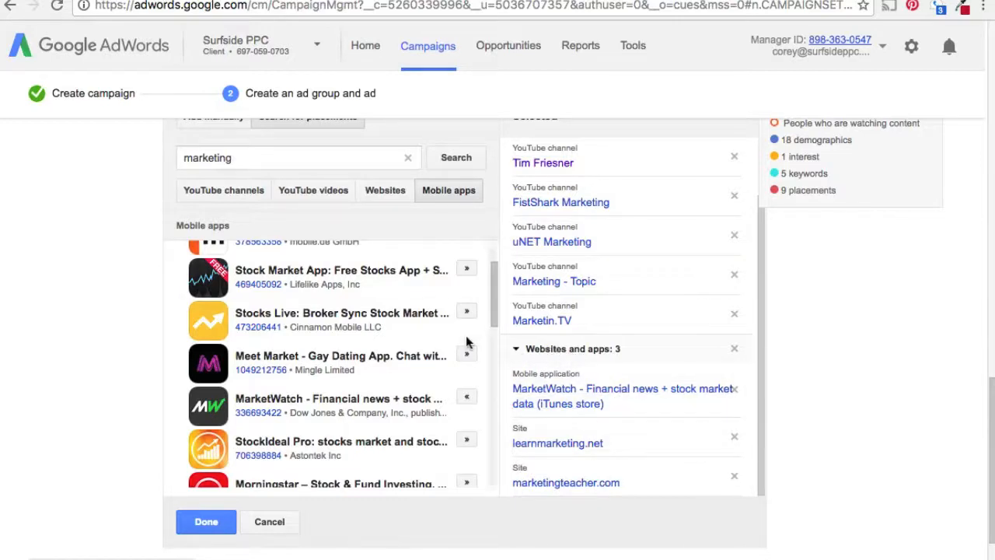
pyautogui.click(210, 524)
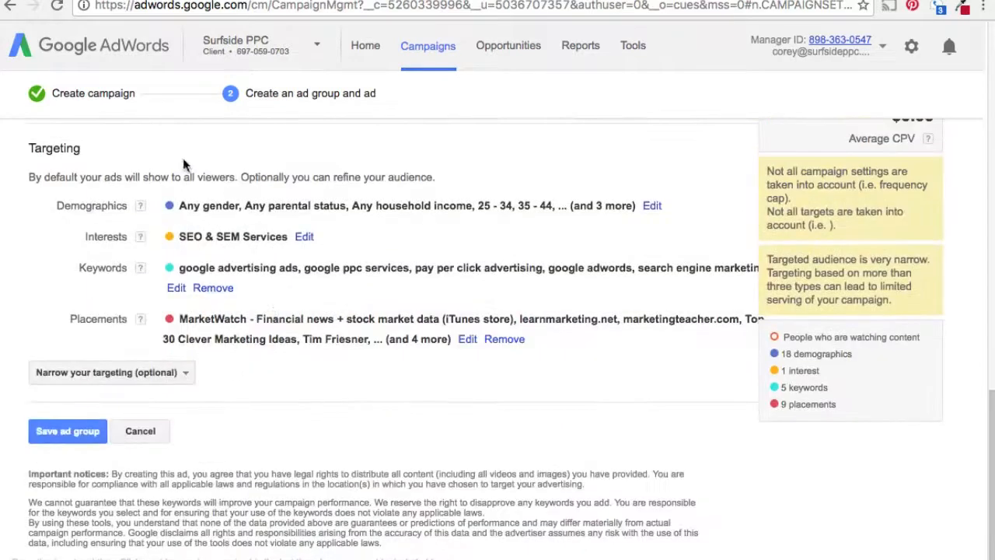
# Step: Review the ad group's targeting summary, the audience size notice and the remaining options for narrowing the targeting
pyautogui.scroll(3, 583, 413)
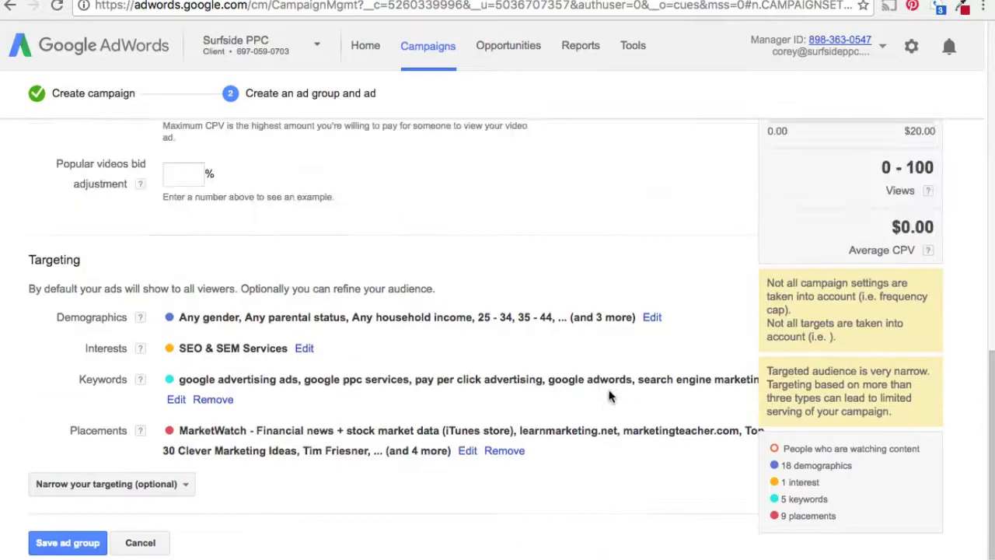
pyautogui.moveTo(768, 371); pyautogui.dragTo(929, 395)
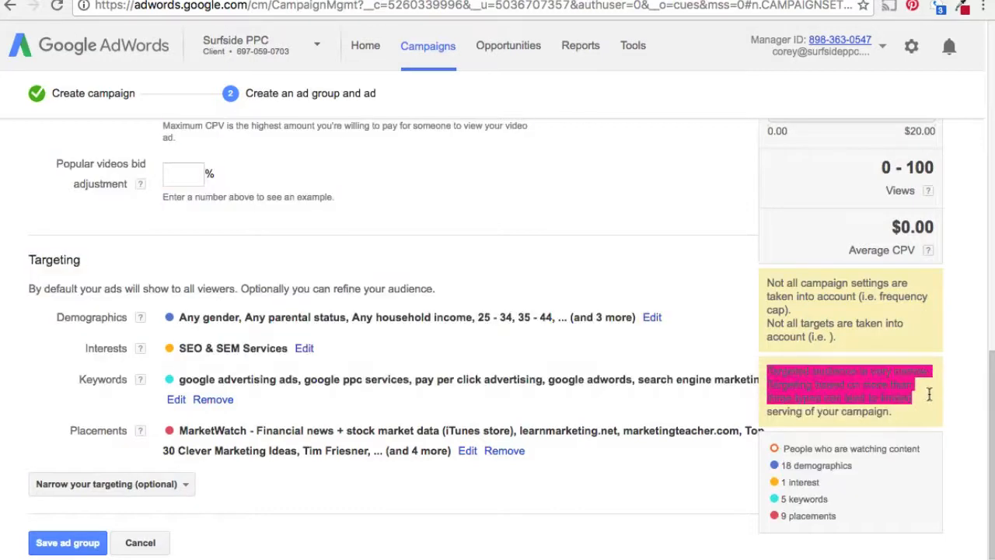
pyautogui.click(919, 417)
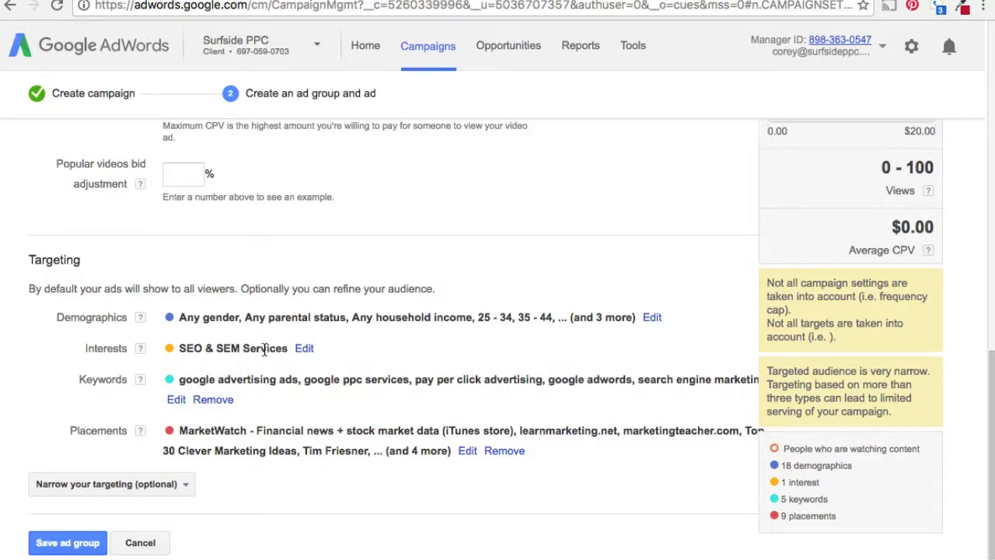
pyautogui.moveTo(264, 381); pyautogui.dragTo(346, 431)
pyautogui.click(277, 423)
pyautogui.click(384, 432)
pyautogui.scroll(2, 370, 396)
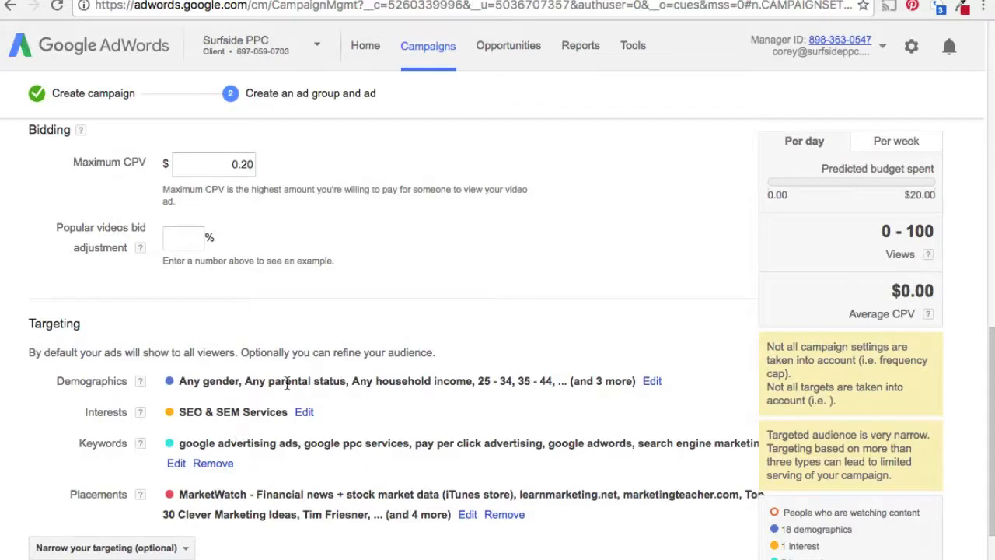
pyautogui.scroll(-4, 366, 438)
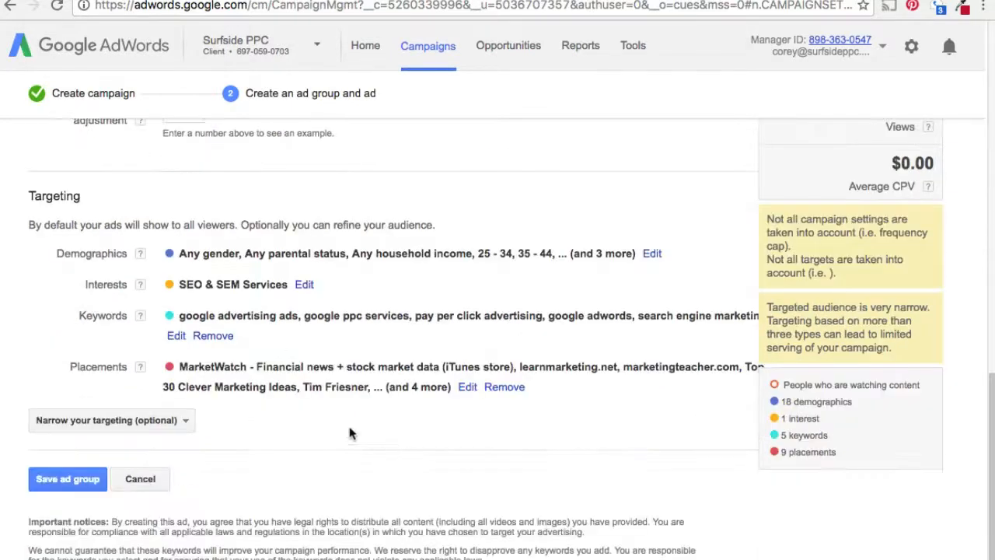
pyautogui.click(104, 420)
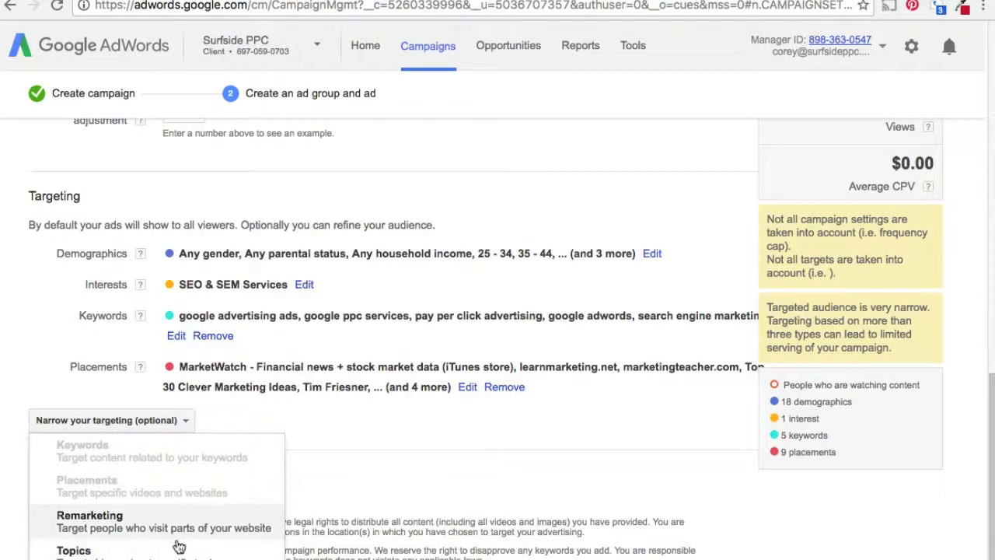
pyautogui.click(416, 462)
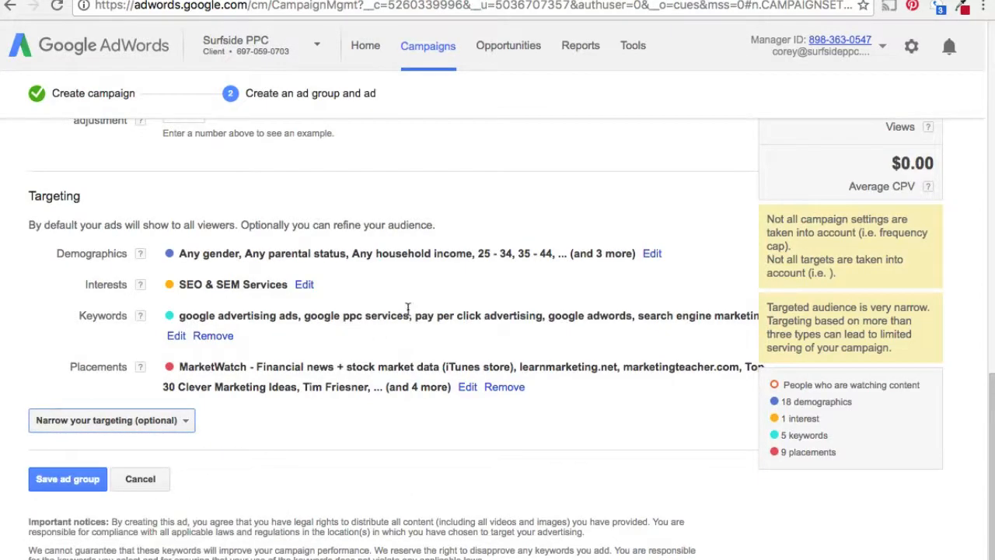
# Step: Save the ad group and open the Video > Google AdWords campaign from the list of all campaigns
pyautogui.scroll(1, 405, 311)
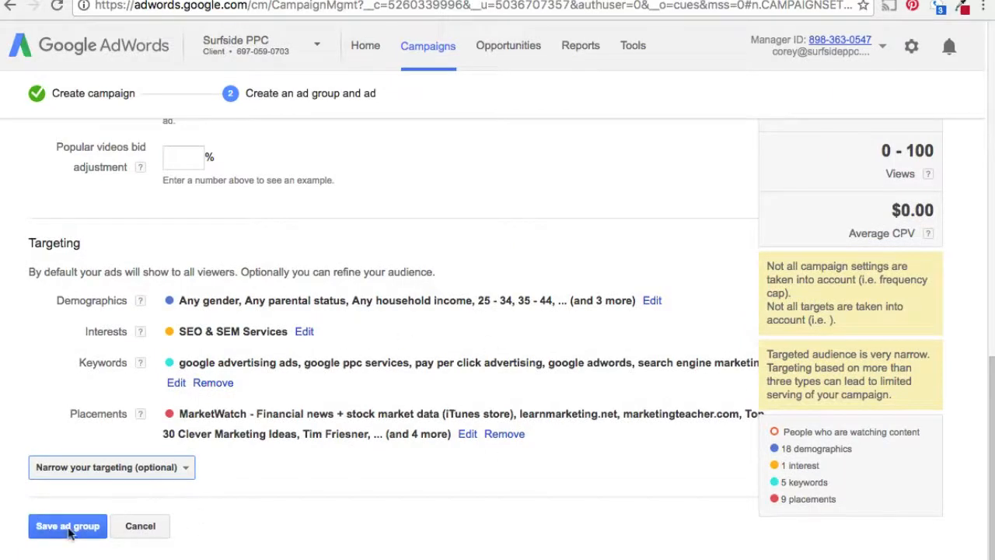
pyautogui.click(69, 527)
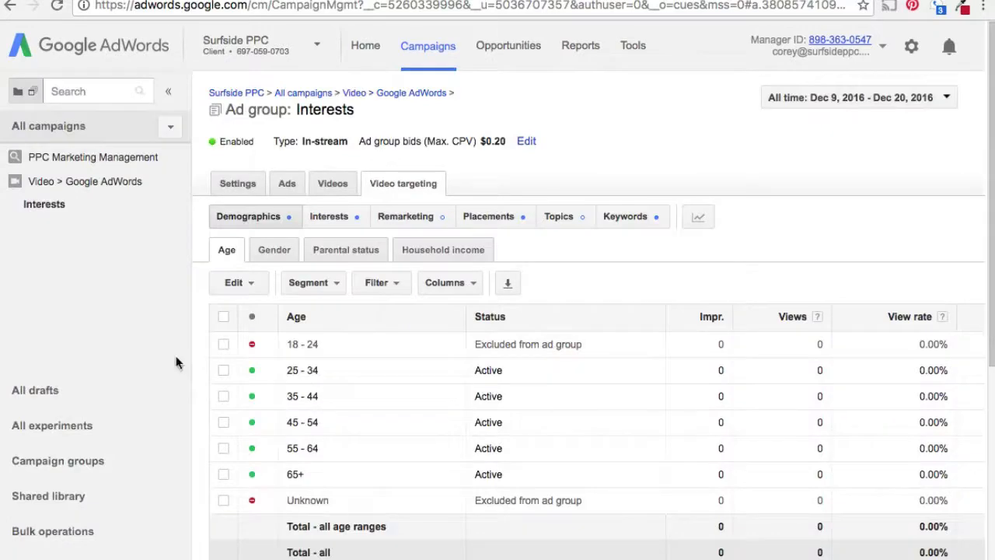
pyautogui.click(48, 135)
pyautogui.click(250, 147)
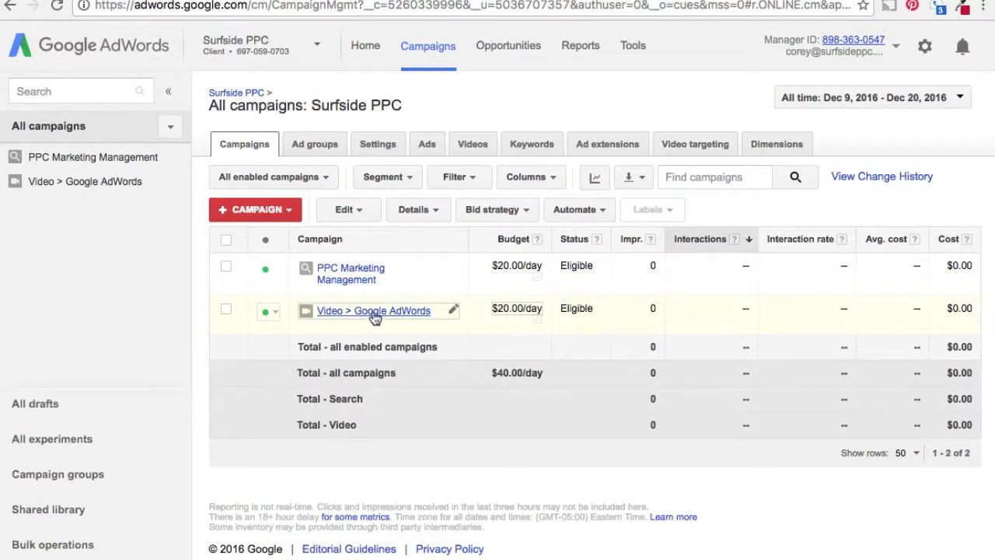
pyautogui.click(344, 312)
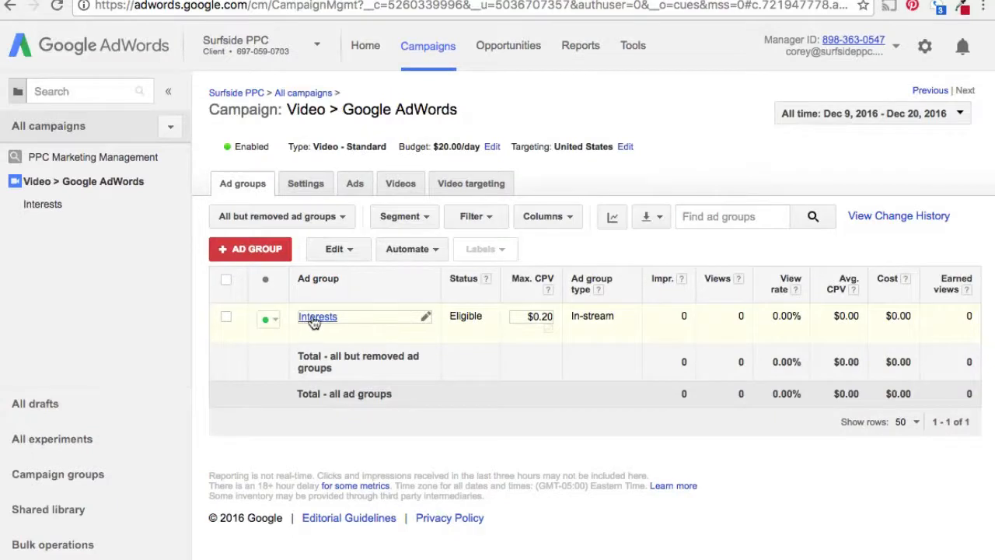
# Step: Review the campaign's video targeting by demographics, interests and managed placements
pyautogui.click(480, 186)
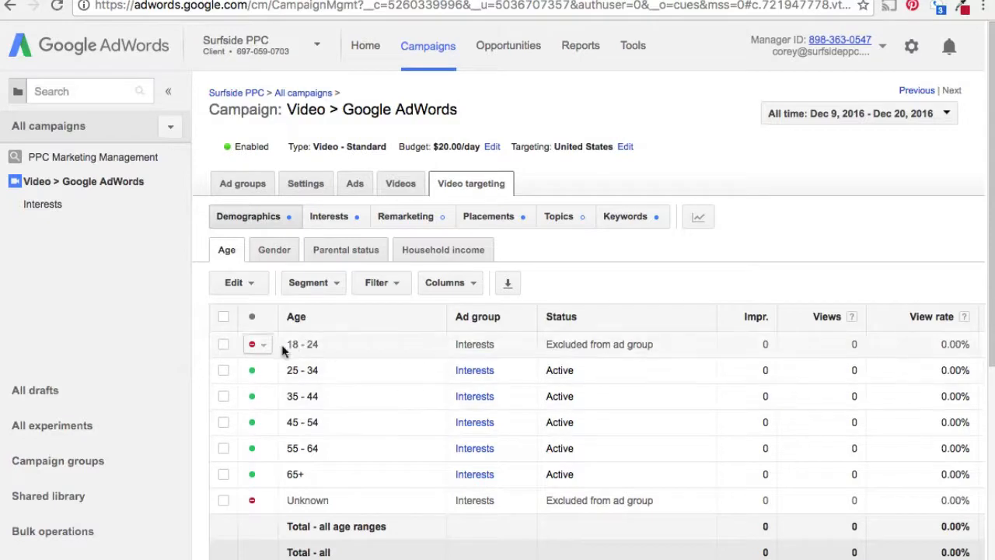
pyautogui.click(279, 250)
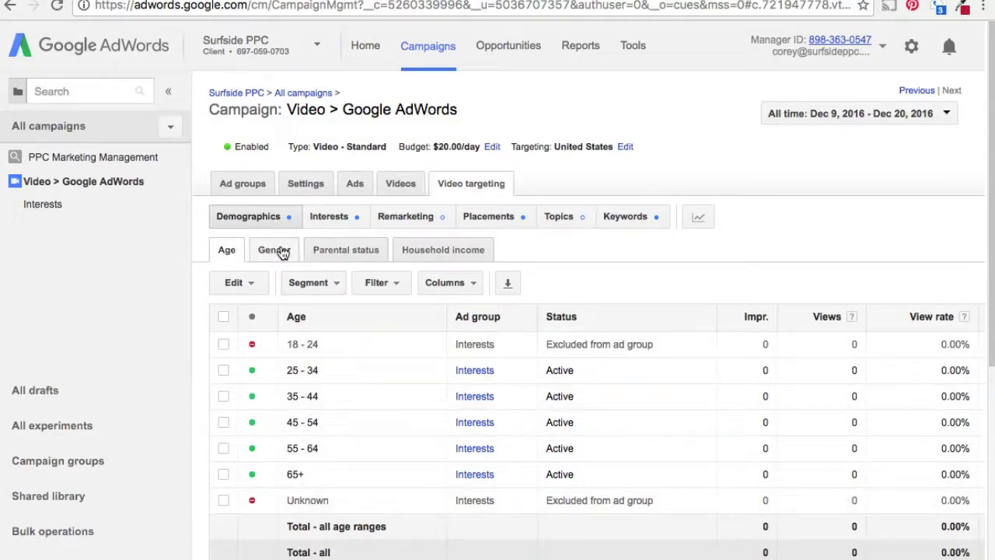
pyautogui.click(232, 252)
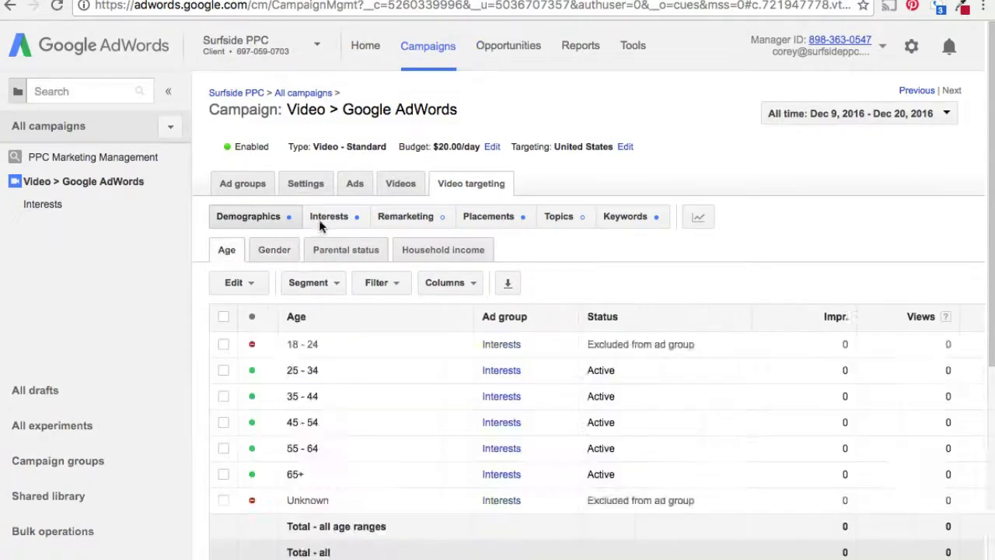
pyautogui.click(320, 218)
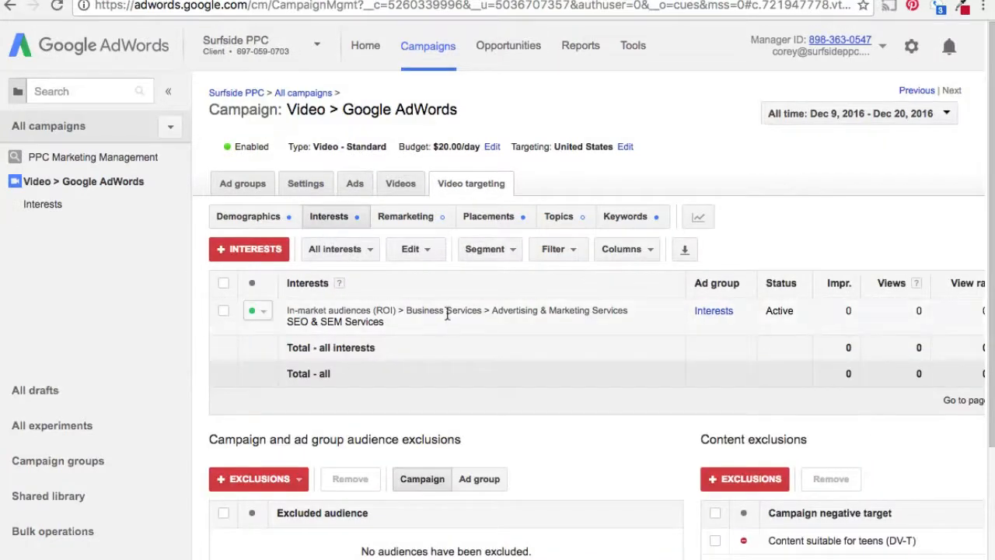
pyautogui.moveTo(322, 325); pyautogui.dragTo(394, 328)
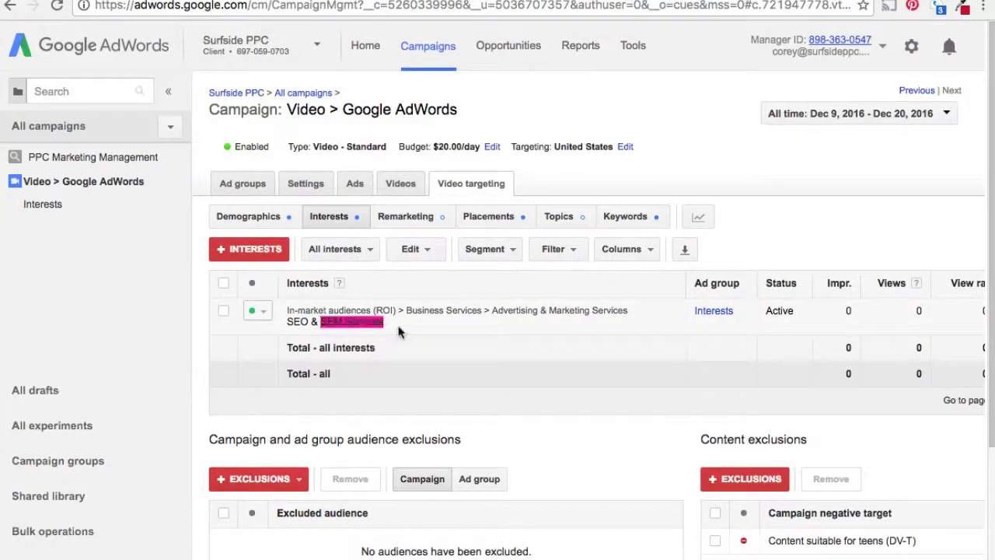
pyautogui.click(501, 218)
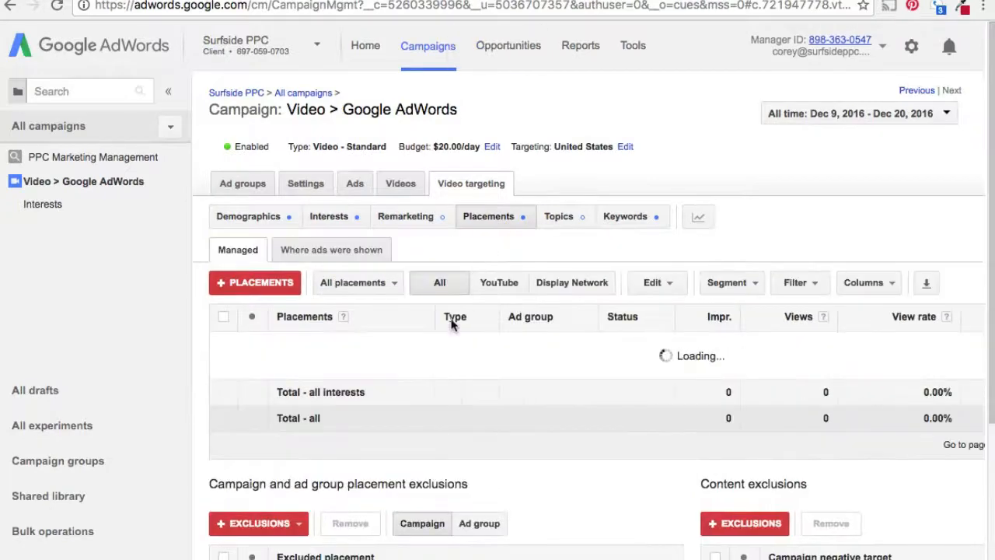
pyautogui.scroll(-7, 514, 373)
pyautogui.scroll(6, 536, 370)
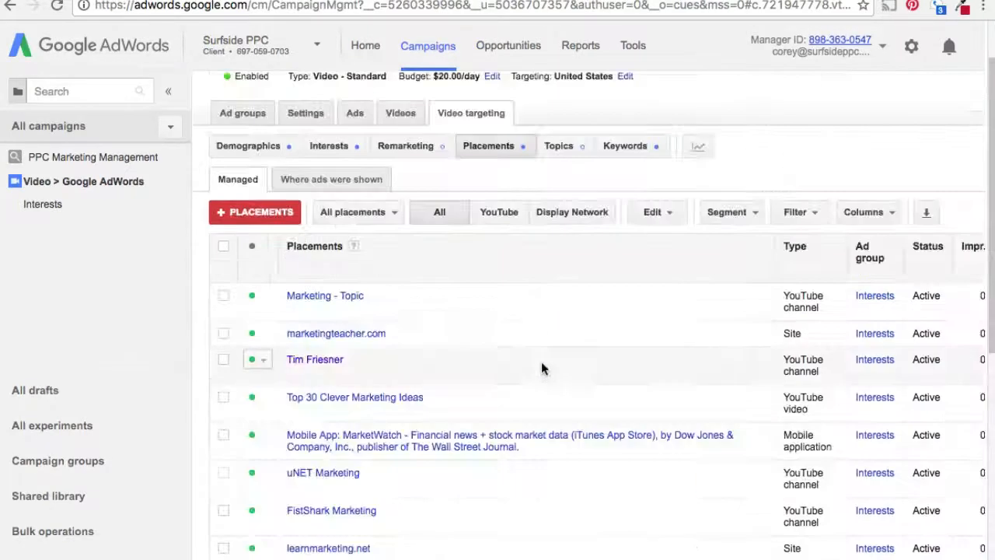
pyautogui.scroll(1, 485, 323)
# Step: Pause all targeted keywords of the Video > Google AdWords campaign
pyautogui.click(631, 176)
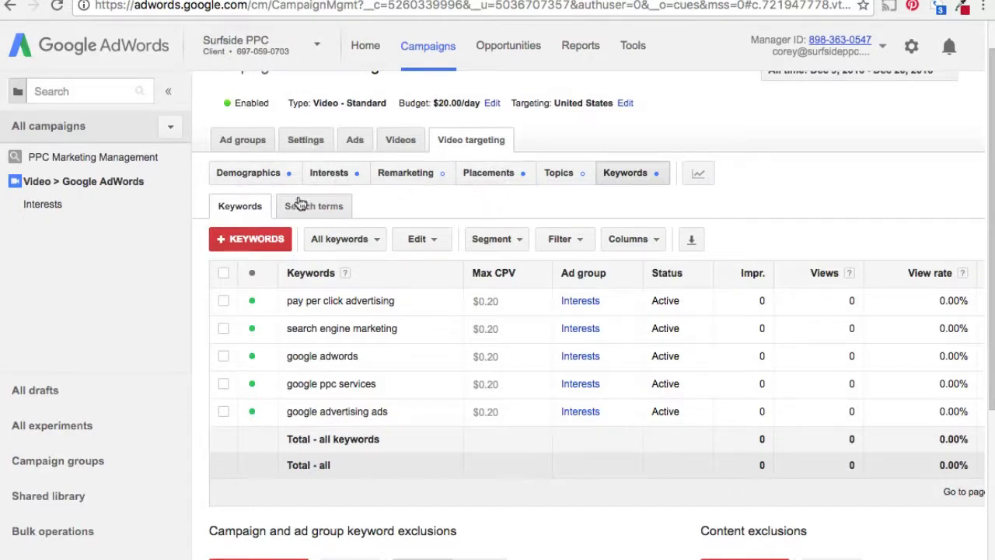
pyautogui.click(224, 273)
pyautogui.click(420, 241)
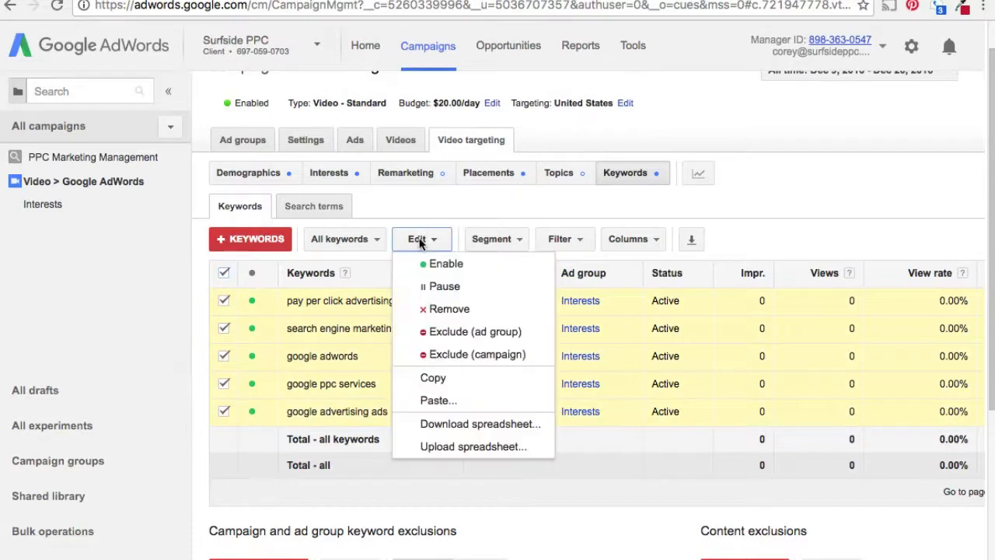
pyautogui.click(437, 287)
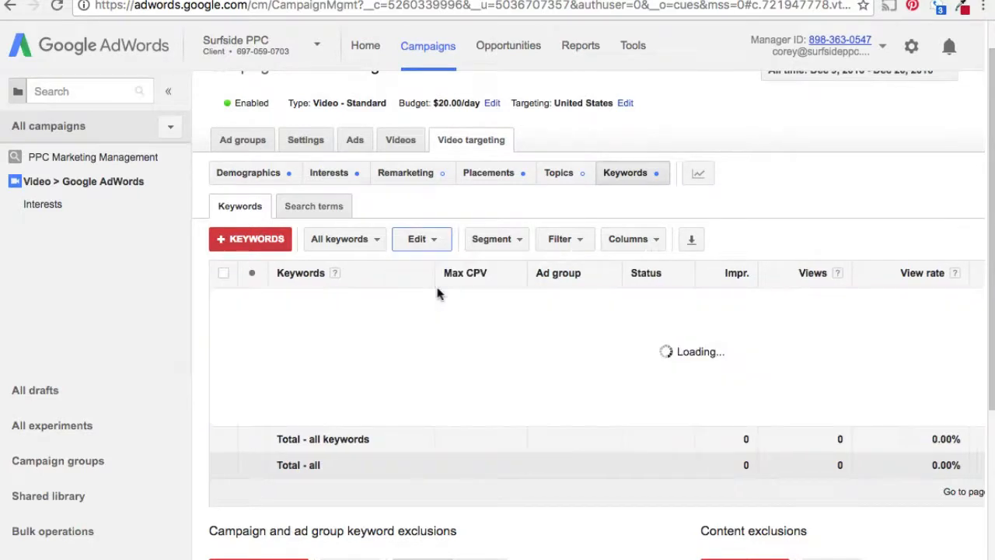
# Step: Pause all managed placements of the Video > Google AdWords campaign
pyautogui.click(502, 178)
pyautogui.click(224, 273)
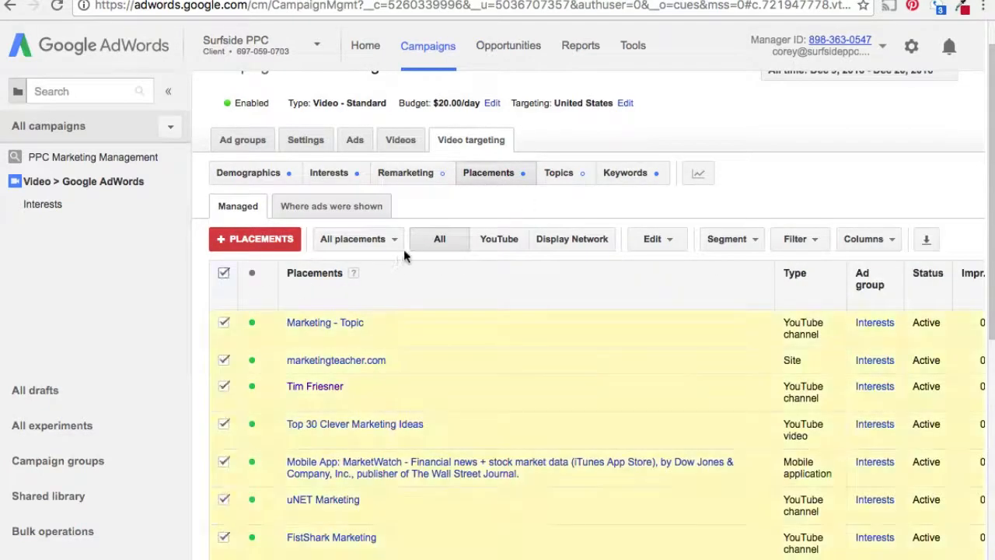
pyautogui.click(326, 243)
pyautogui.click(479, 197)
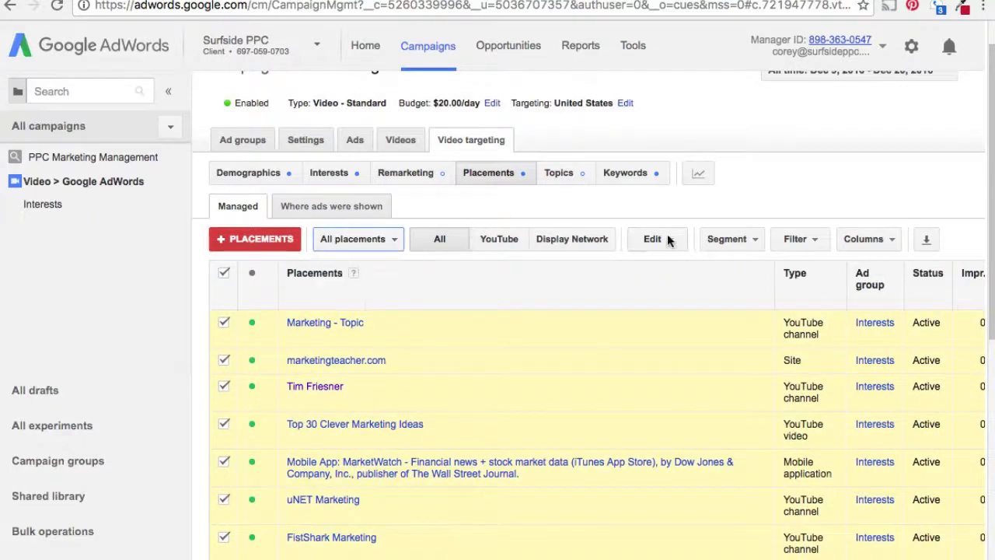
pyautogui.click(671, 241)
pyautogui.click(682, 287)
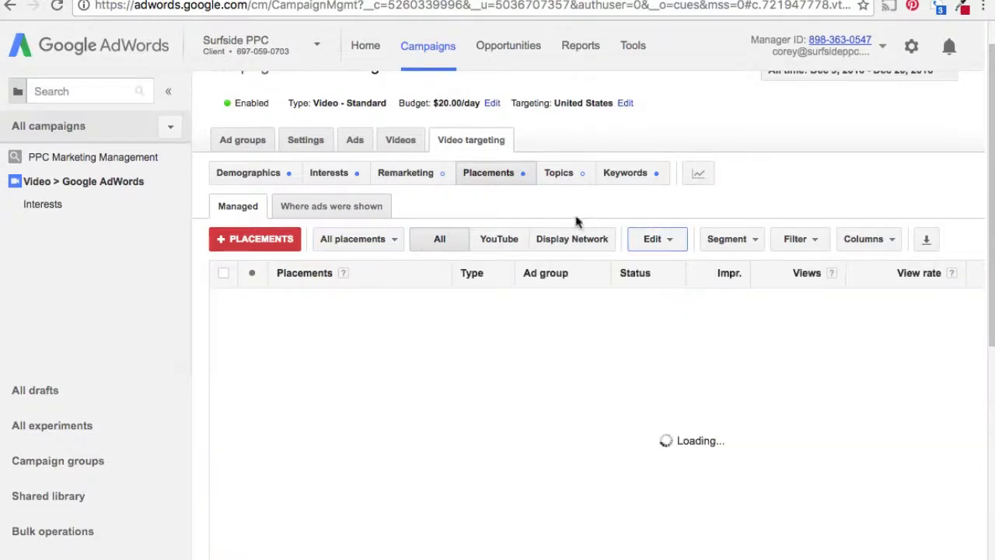
# Step: Check the campaign's interest and age targeting and return to the list of all campaigns
pyautogui.click(264, 173)
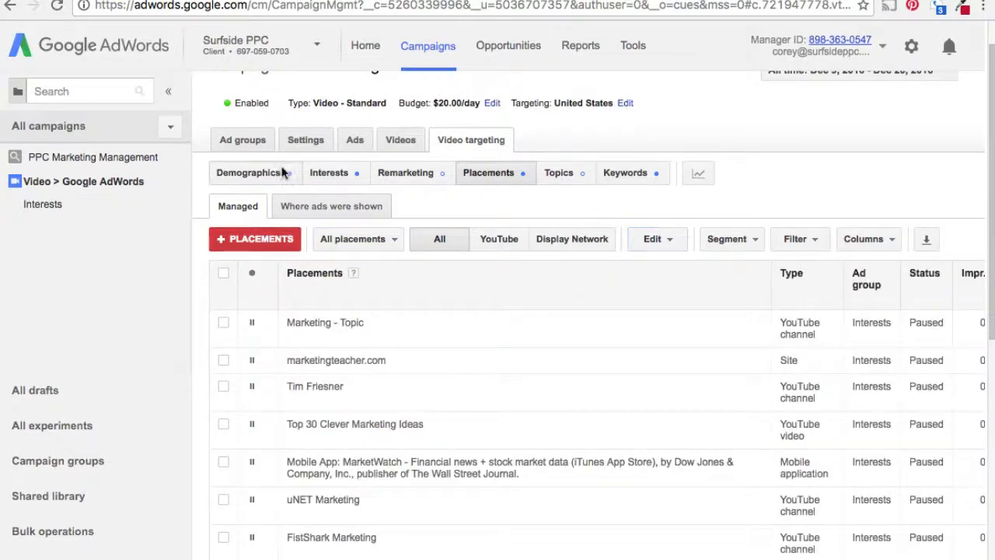
pyautogui.click(330, 170)
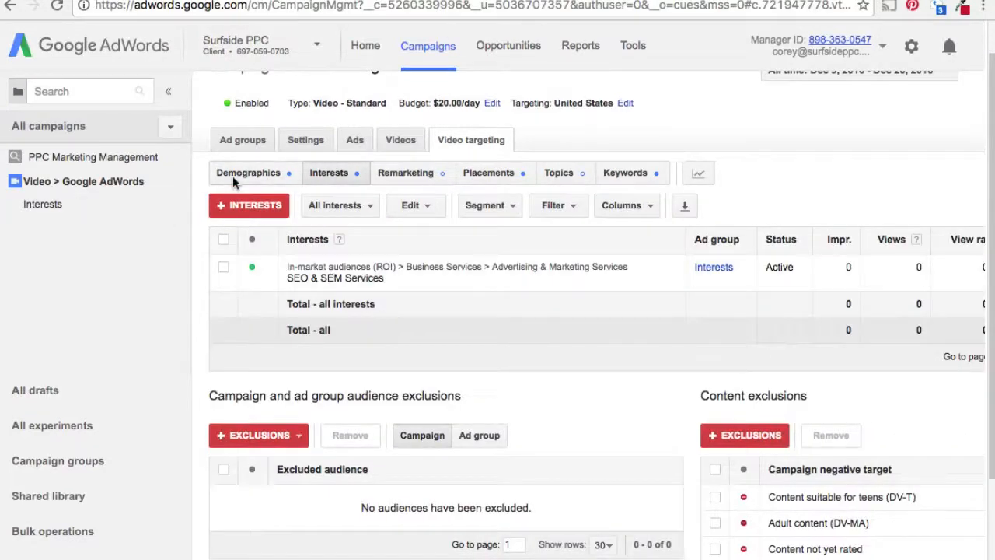
pyautogui.click(259, 171)
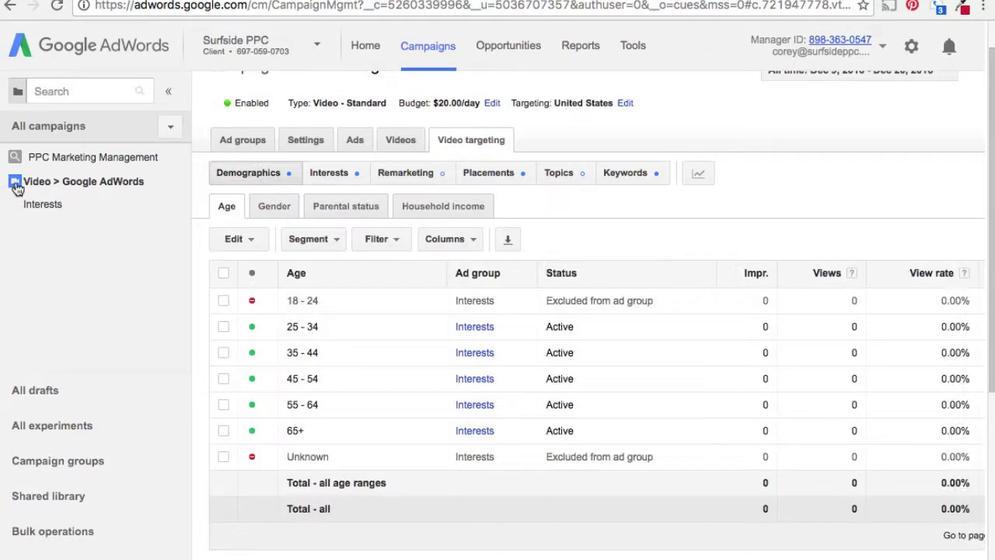
pyautogui.click(89, 133)
pyautogui.click(244, 145)
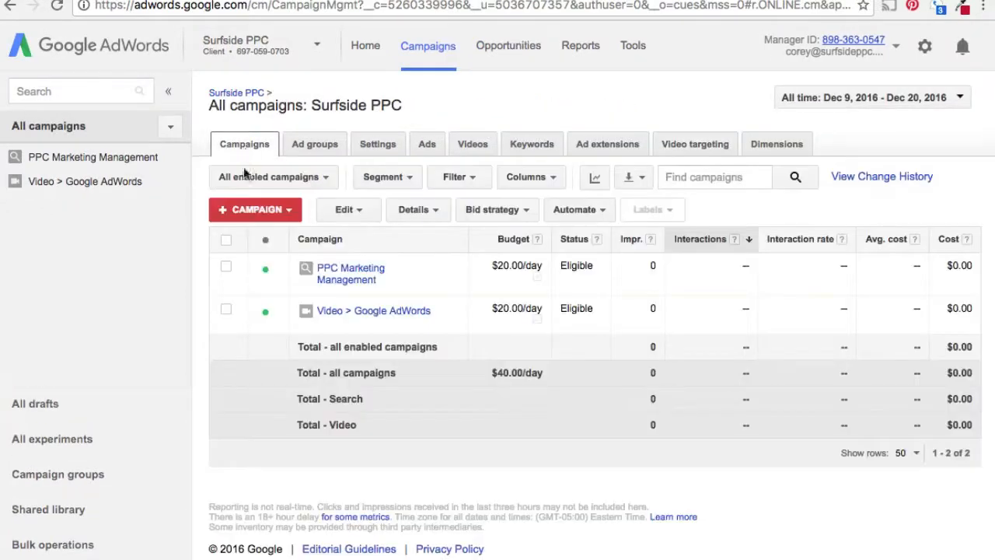